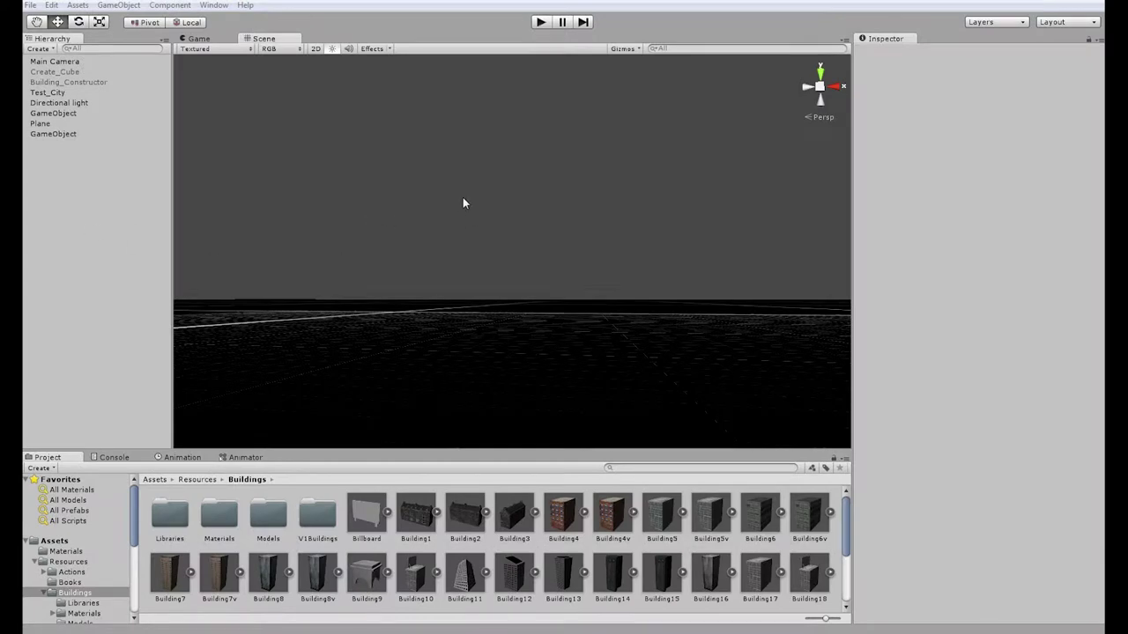
Place the Building5 prefab on the ground in the scene and the Building6 prefab beside it
right_click_drag(494, 174, 526, 233)
middle_click_drag(526, 233, 599, 340)
right_click_drag(599, 340, 535, 316)
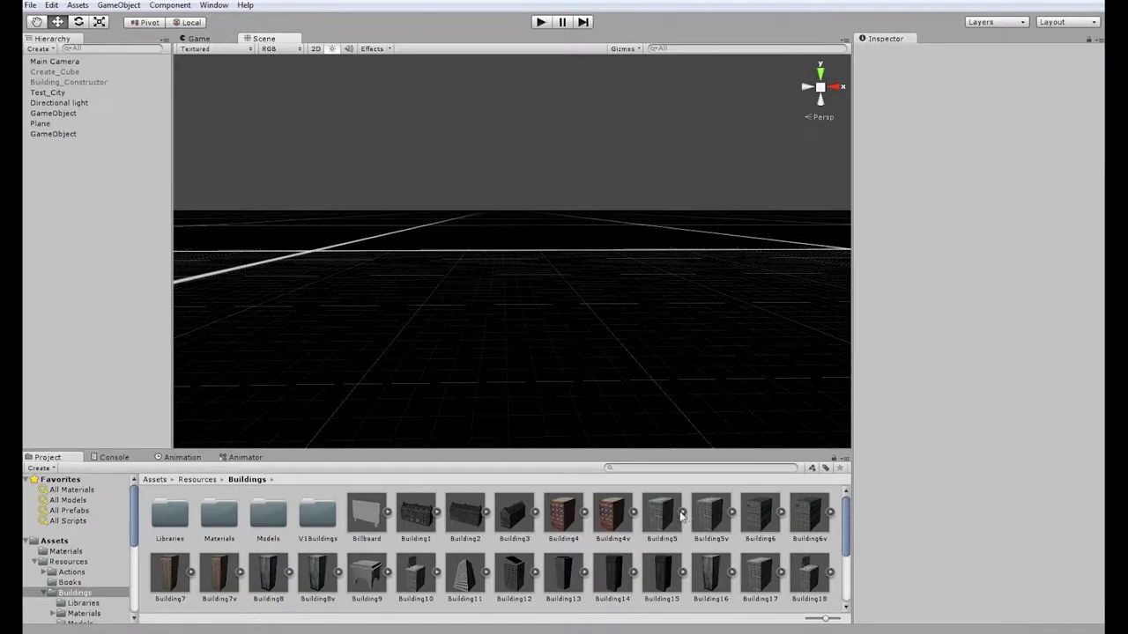
left_click_drag(681, 516, 502, 316)
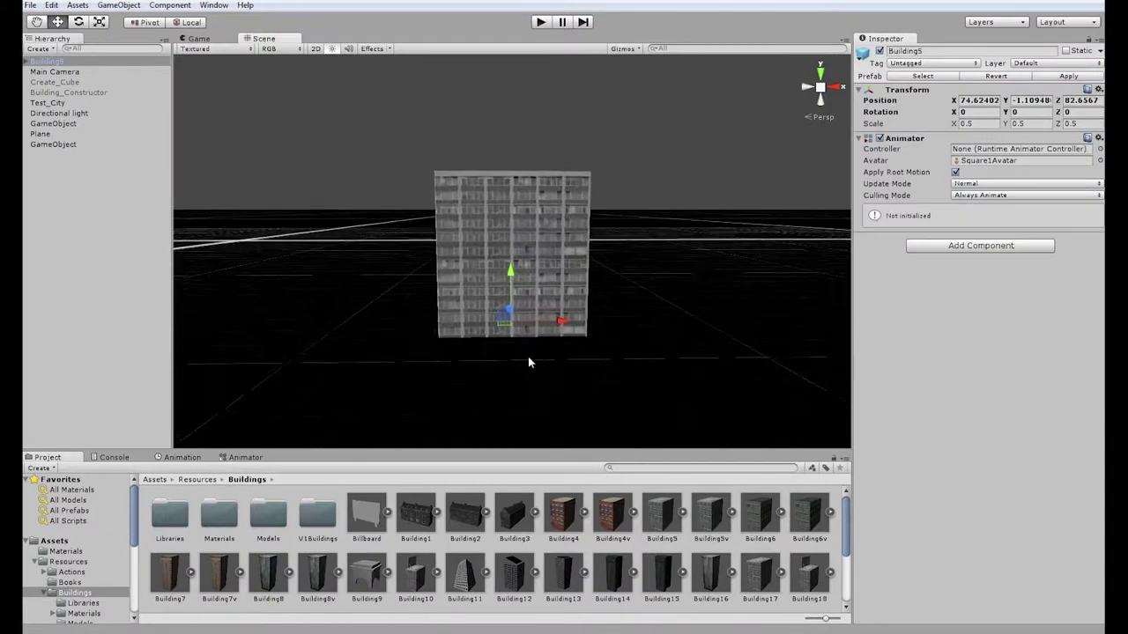
left_click_drag(528, 357, 622, 424, "alt")
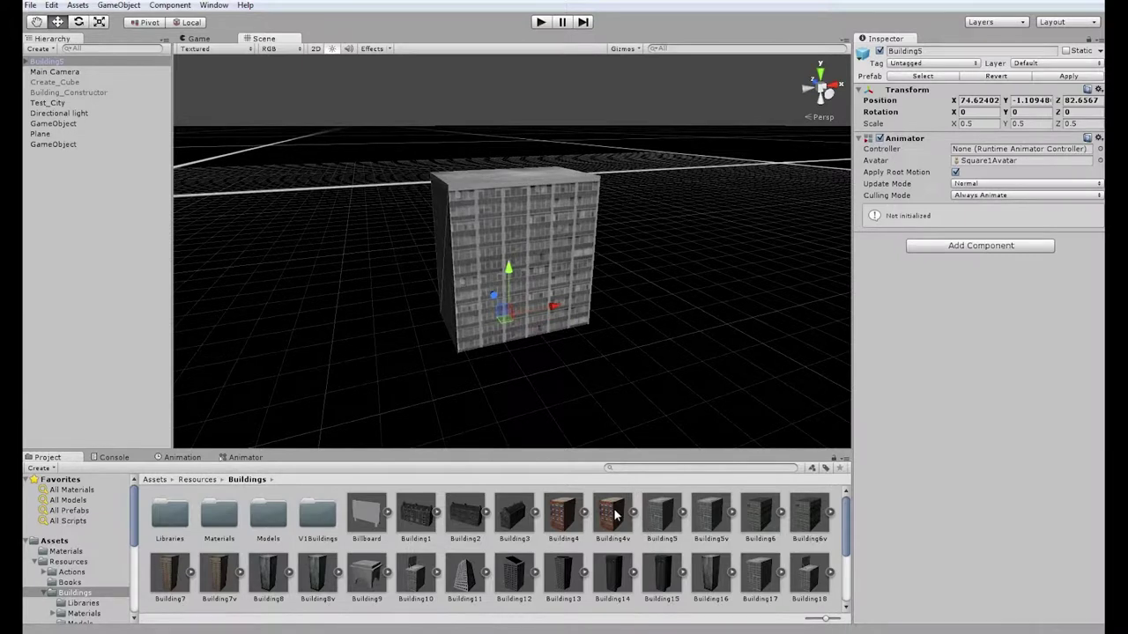
left_click_drag(615, 516, 645, 282)
key("Delete")
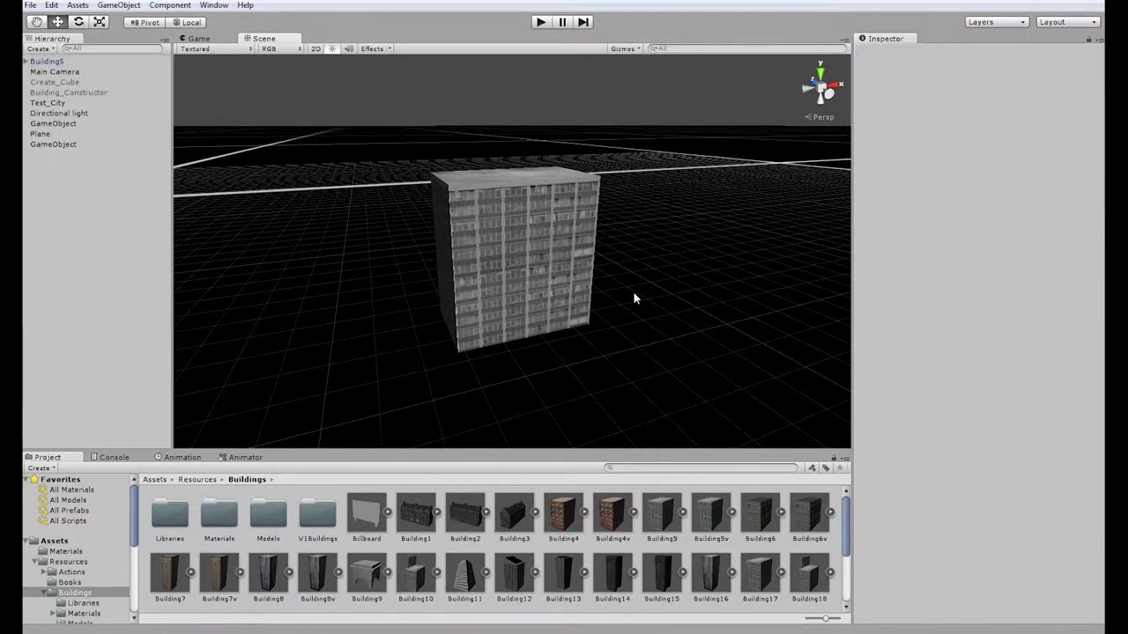
left_click_drag(762, 520, 366, 292)
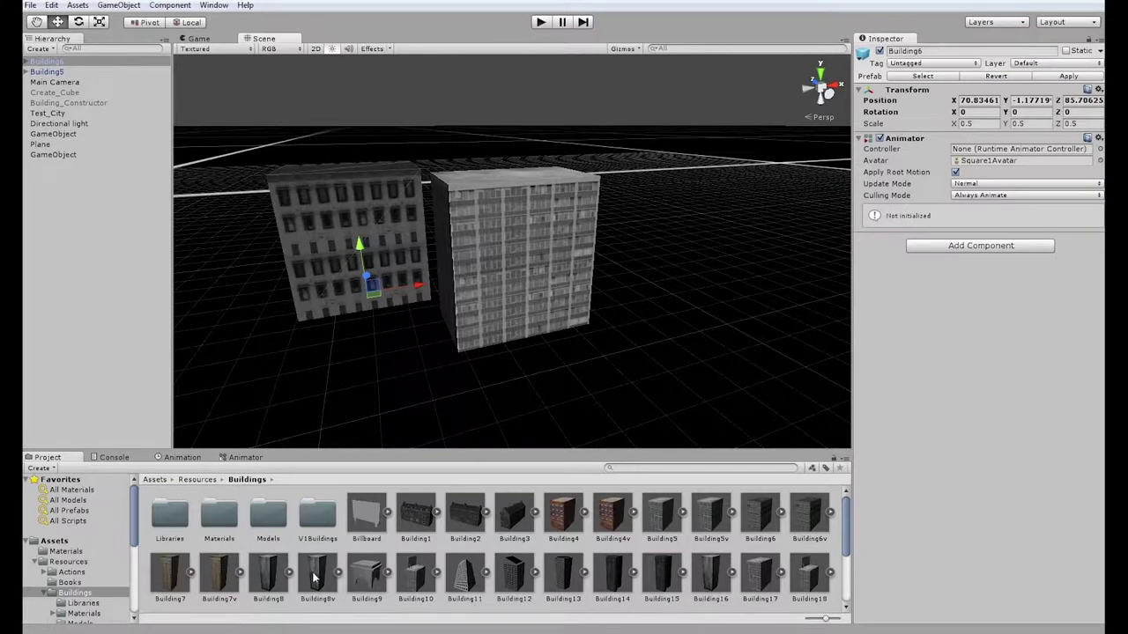
Add the Building8 prefab on the free side of Building5 and the Building10 prefab next to Building6
left_click_drag(314, 577, 569, 310)
key("ctrl+z")
left_click_drag(268, 574, 629, 296)
left_click_drag(587, 328, 540, 388, "alt")
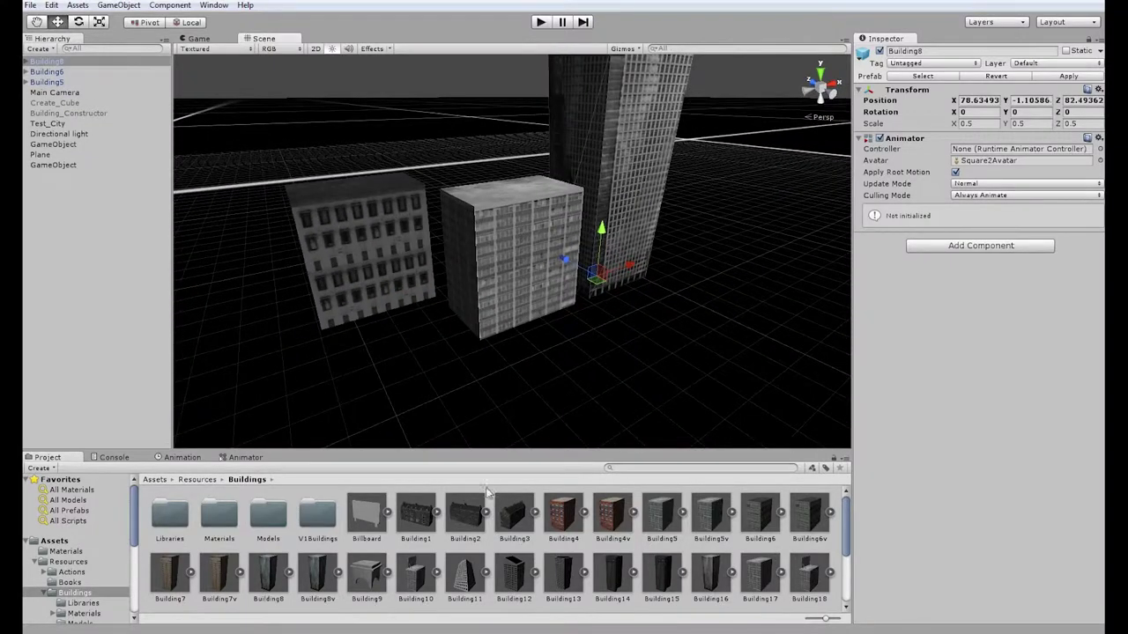
left_click_drag(304, 417, 286, 281)
mouse_move(363, 345)
left_mouse_down("alt")
mouse_move(415, 363)
mouse_move(368, 360)
left_mouse_up("alt")
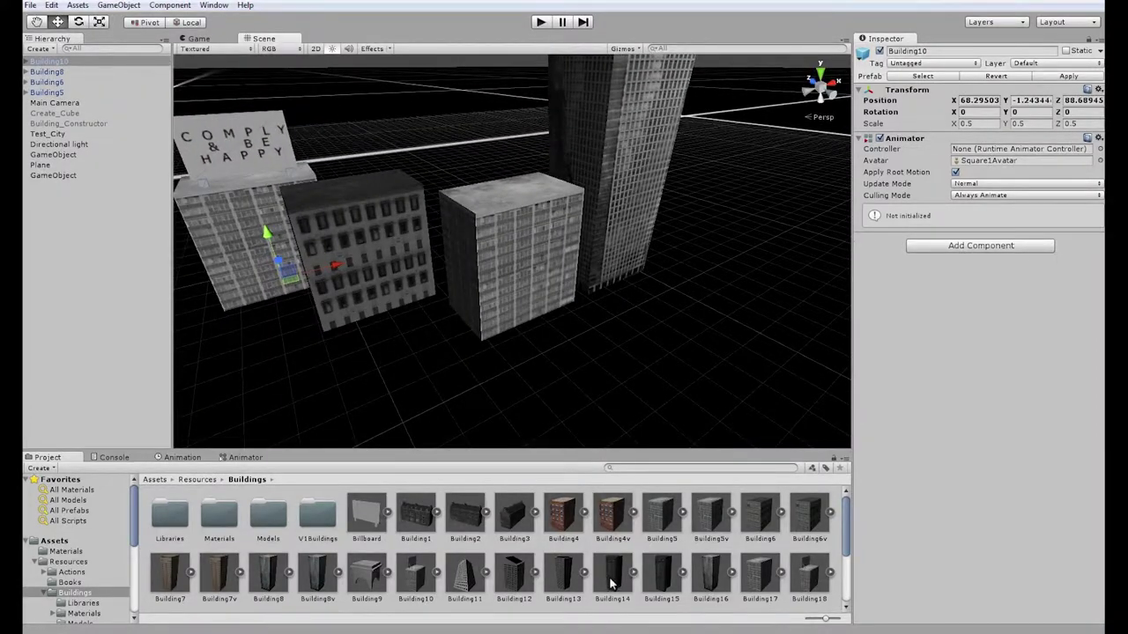
Place the Building14 prefab behind the row and stretch its height to a Y scale of about 0.74
left_click_drag(612, 583, 460, 233)
left_click_drag(390, 345, 421, 331, "alt")
scroll(422, 335, "down", 2)
key("e")
key("r")
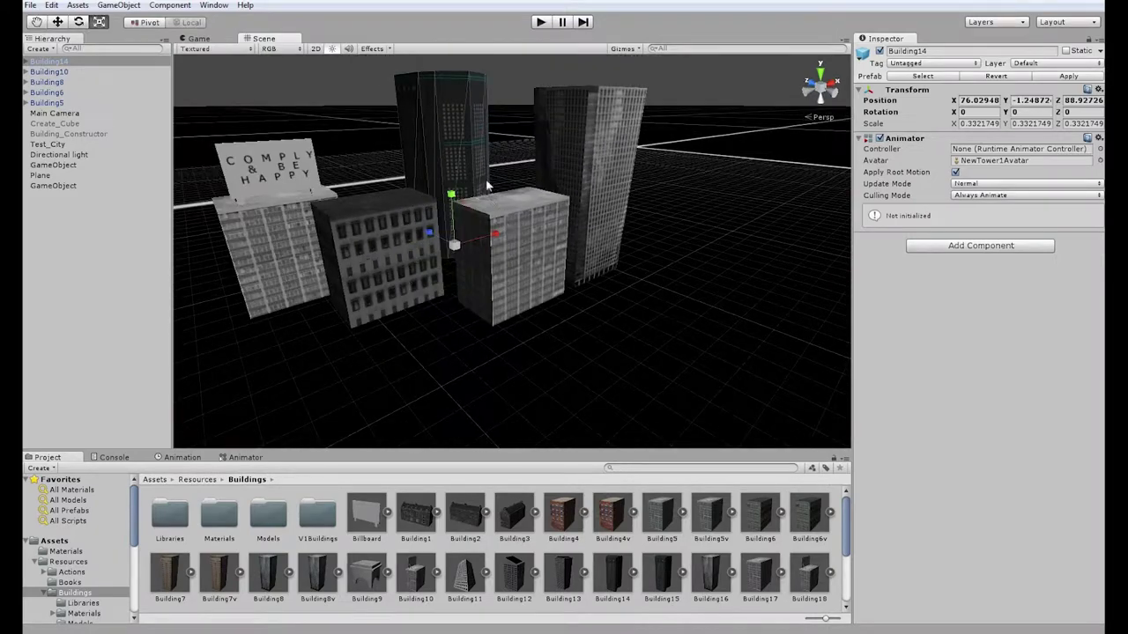
left_click_drag(453, 197, 454, 137)
left_click_drag(487, 278, 506, 321, "alt")
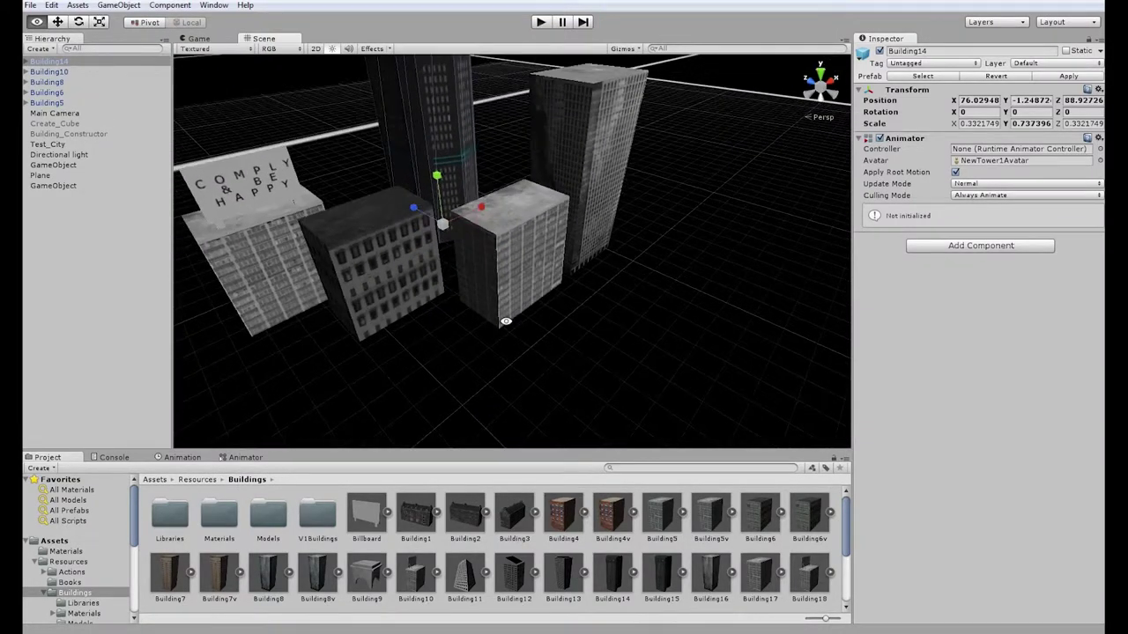
Duplicate all five placed buildings and move the copies in front of the original row
left_click(58, 103)
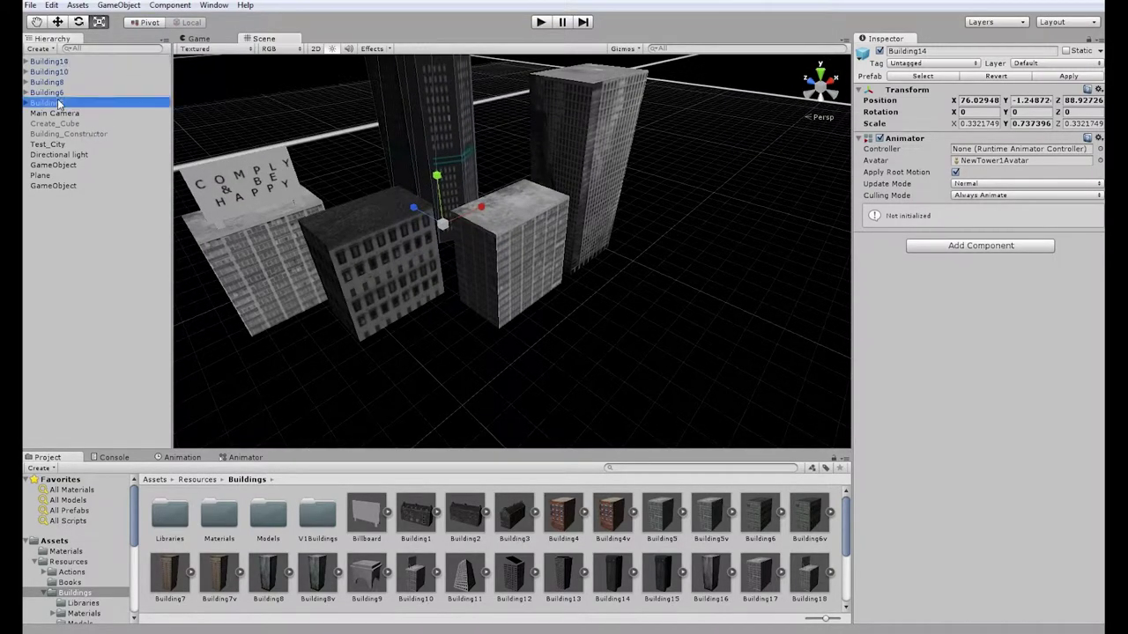
left_click(55, 63, "shift")
key("ctrl+d")
key("w")
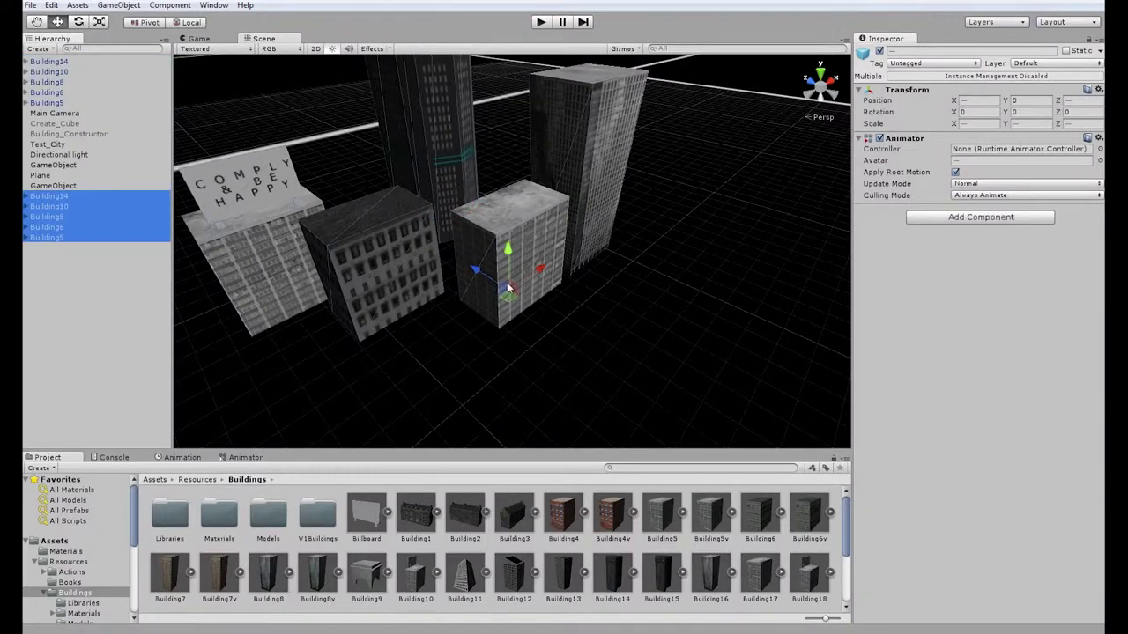
left_click_drag(477, 270, 636, 373)
left_click_drag(539, 306, 481, 255, "alt")
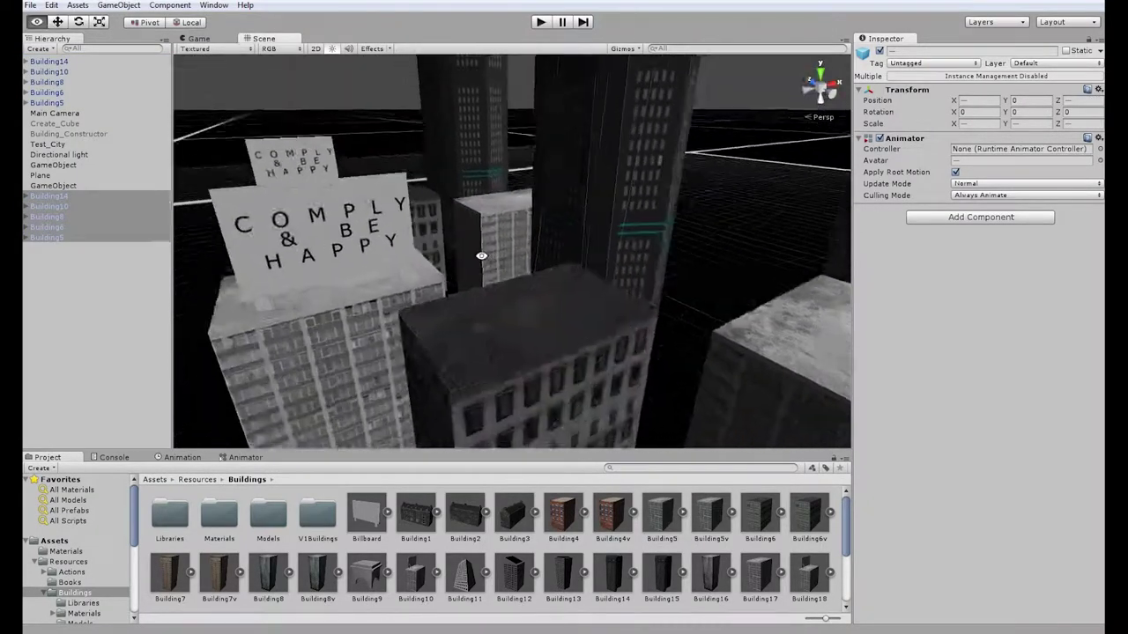
Duplicate the five copied buildings again and shift this set sideways to form another block
scroll(460, 305, "down", 10)
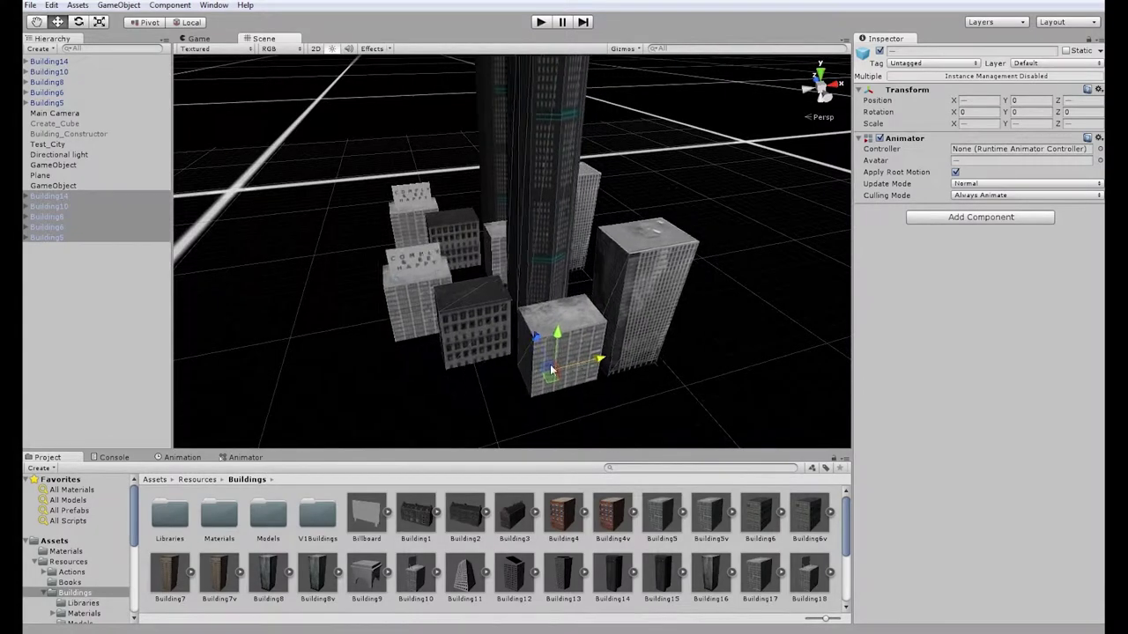
left_click_drag(551, 370, 411, 310)
key("ctrl+d")
left_click_drag(553, 325, 523, 328, "alt")
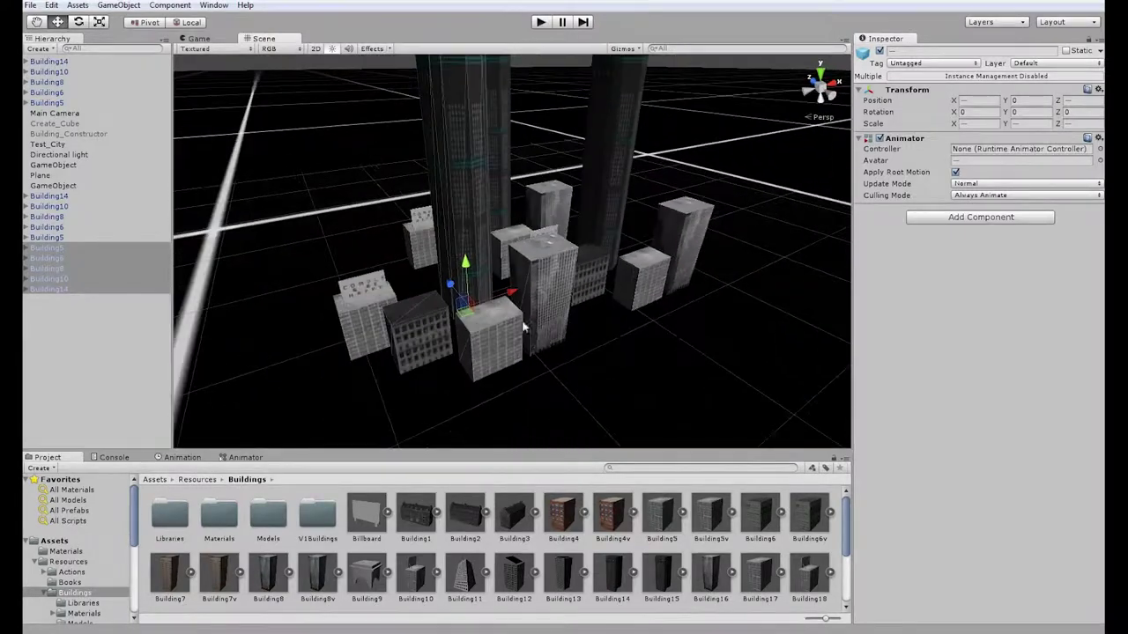
Duplicate all the copied buildings twice more and move them to extend the city with further blocks
left_click(49, 197, "shift")
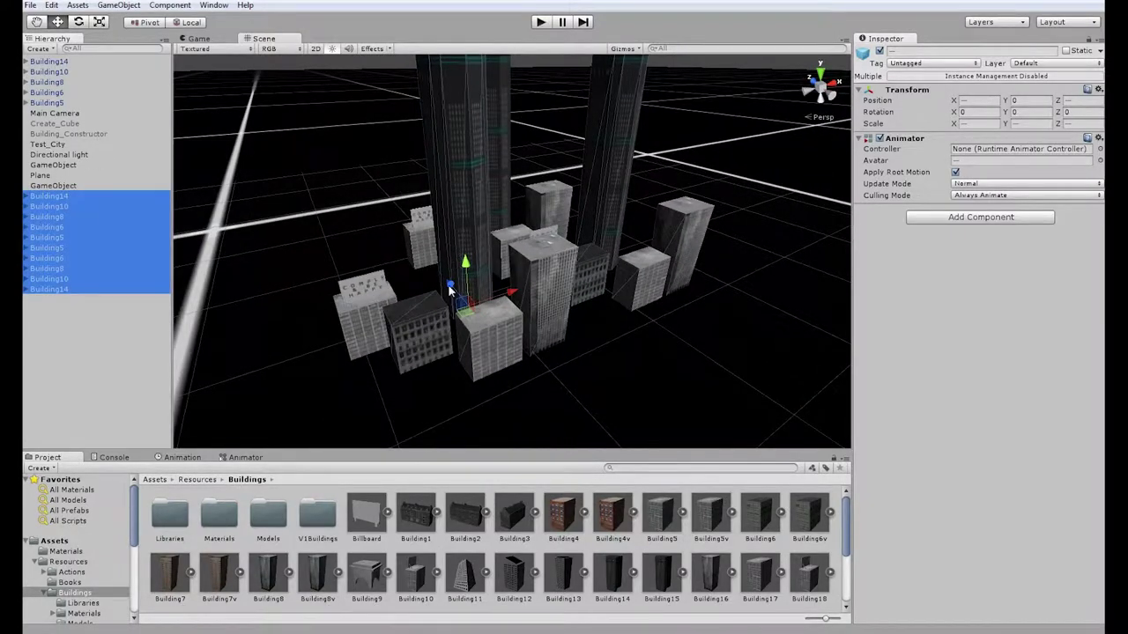
key("ctrl+d")
left_click(280, 274)
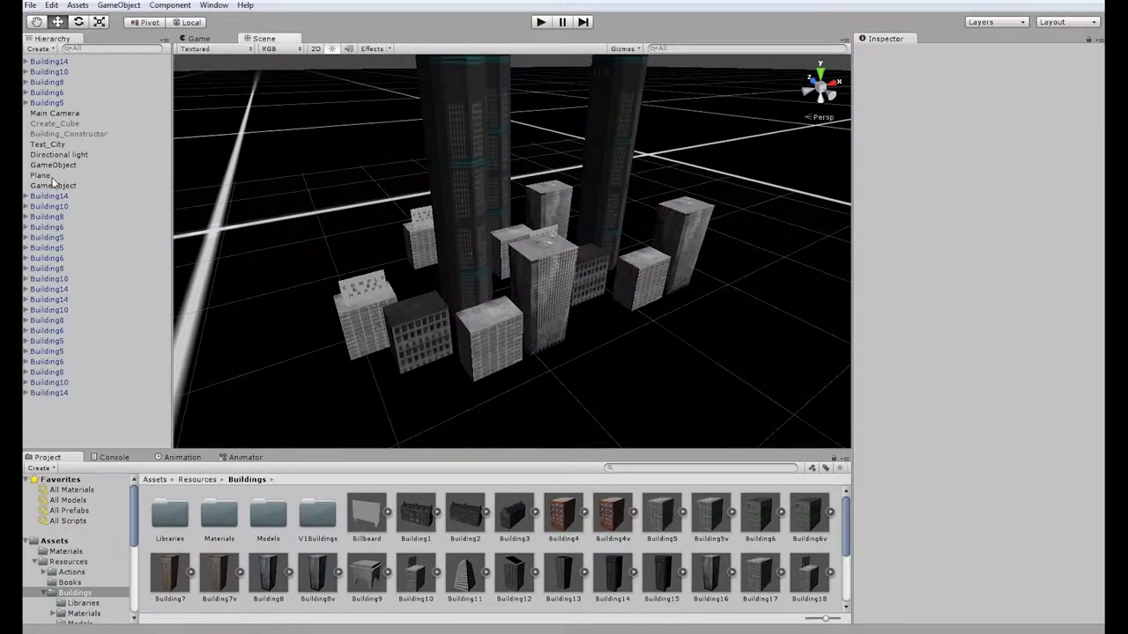
left_click(48, 195)
left_click(50, 392, "shift")
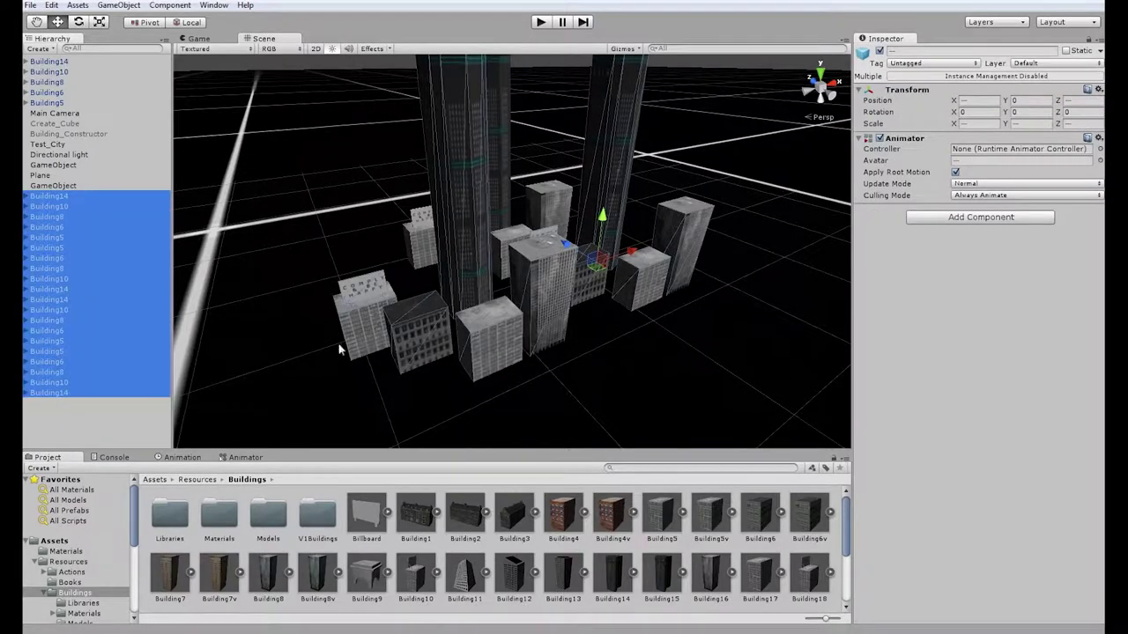
left_click_drag(573, 248, 453, 209)
key("ctrl+d")
left_click(589, 247)
Examine the duplicated city blocks from street and rooftop level for repetition
scroll(612, 219, "up", 3)
scroll(621, 231, "up", 4)
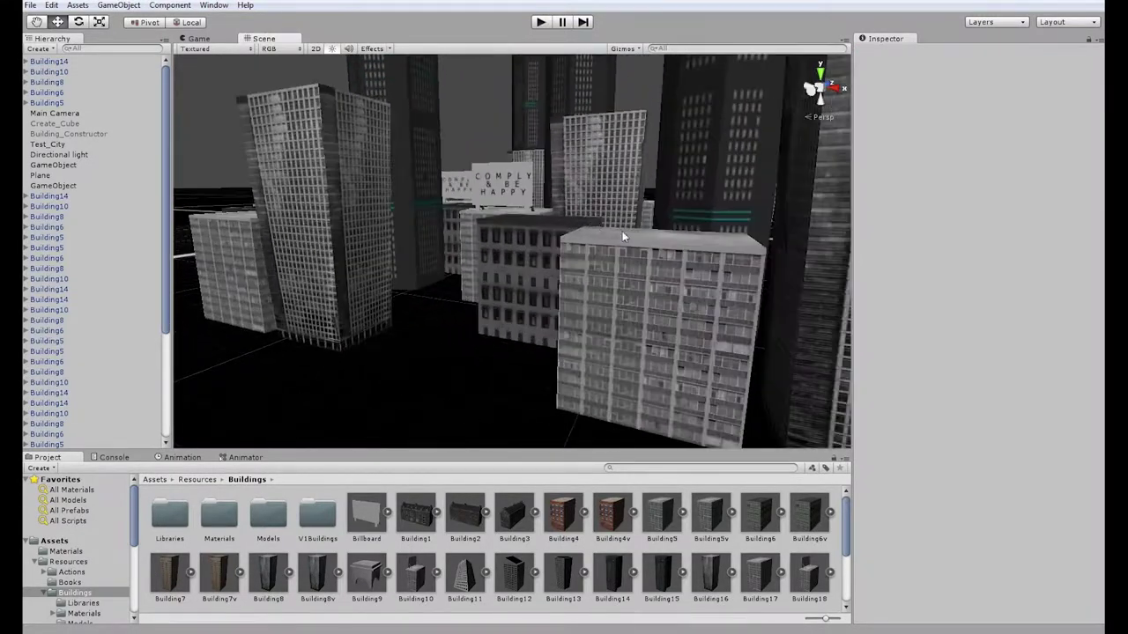
left_click_drag(623, 235, 480, 293, "alt")
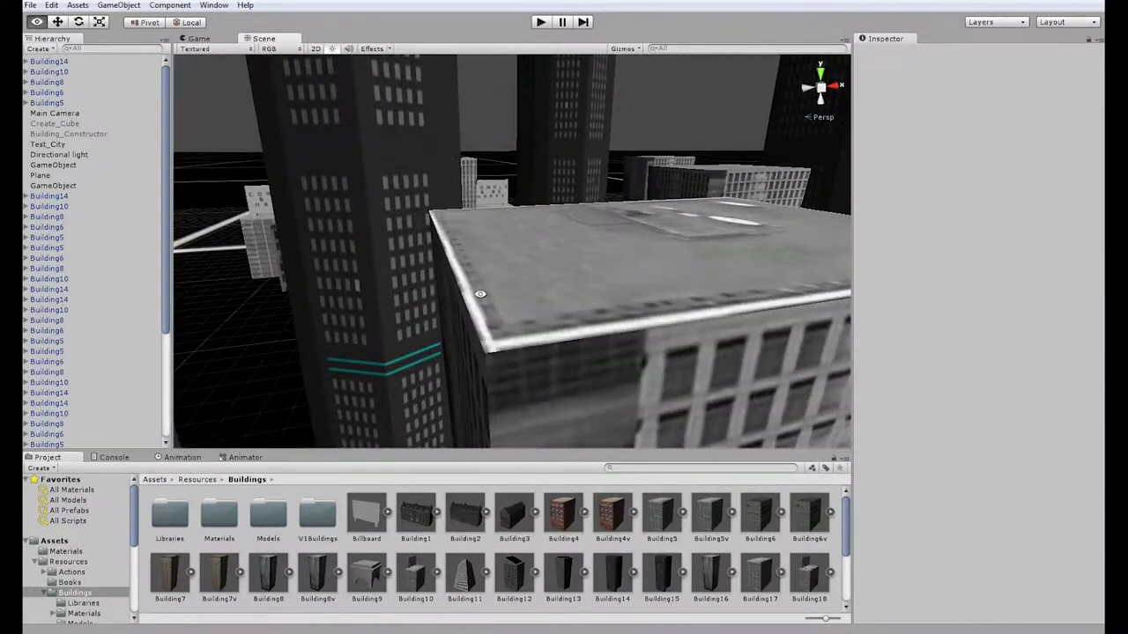
left_click_drag(544, 279, 506, 377)
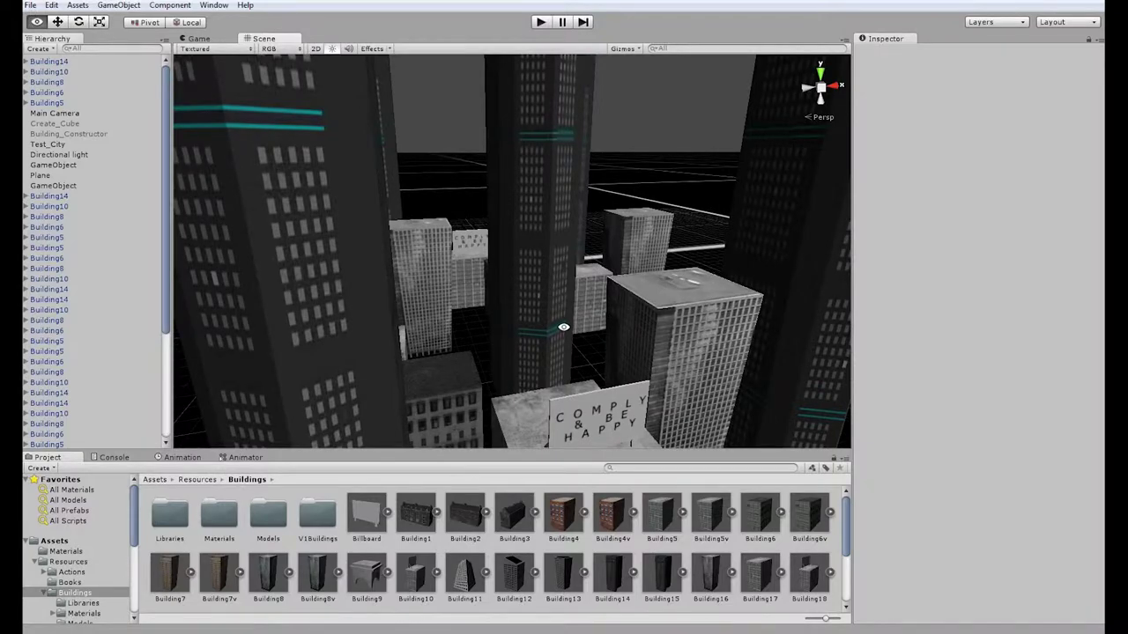
left_click_drag(564, 327, 447, 257, "alt")
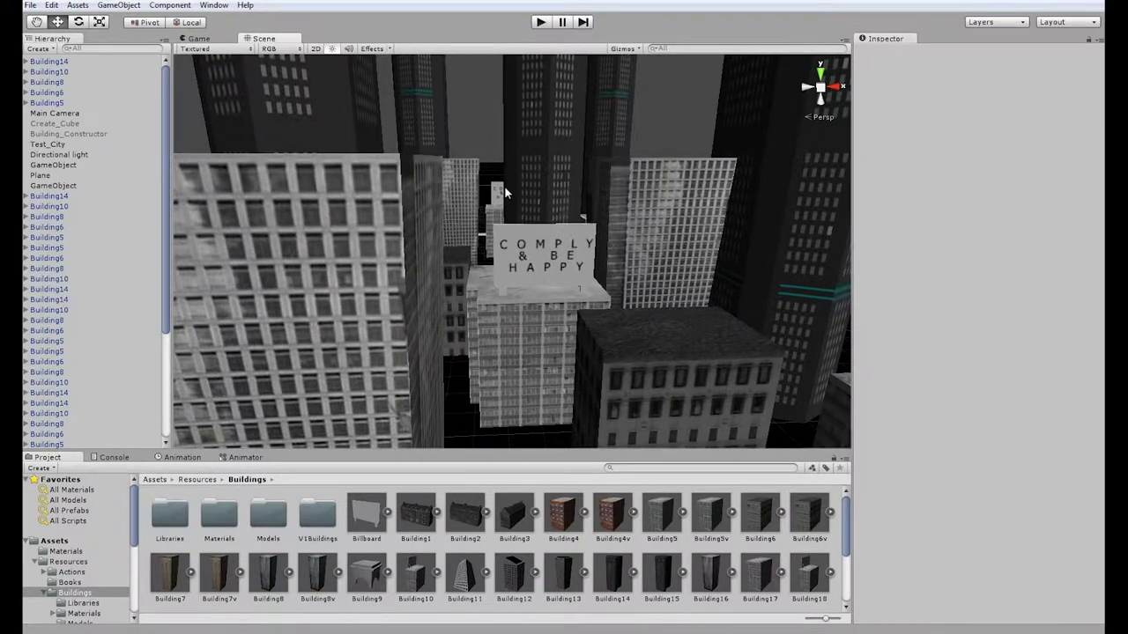
left_click_drag(453, 228, 570, 316, "alt")
left_click_drag(507, 276, 570, 282, "alt")
left_click_drag(689, 295, 508, 262, "alt")
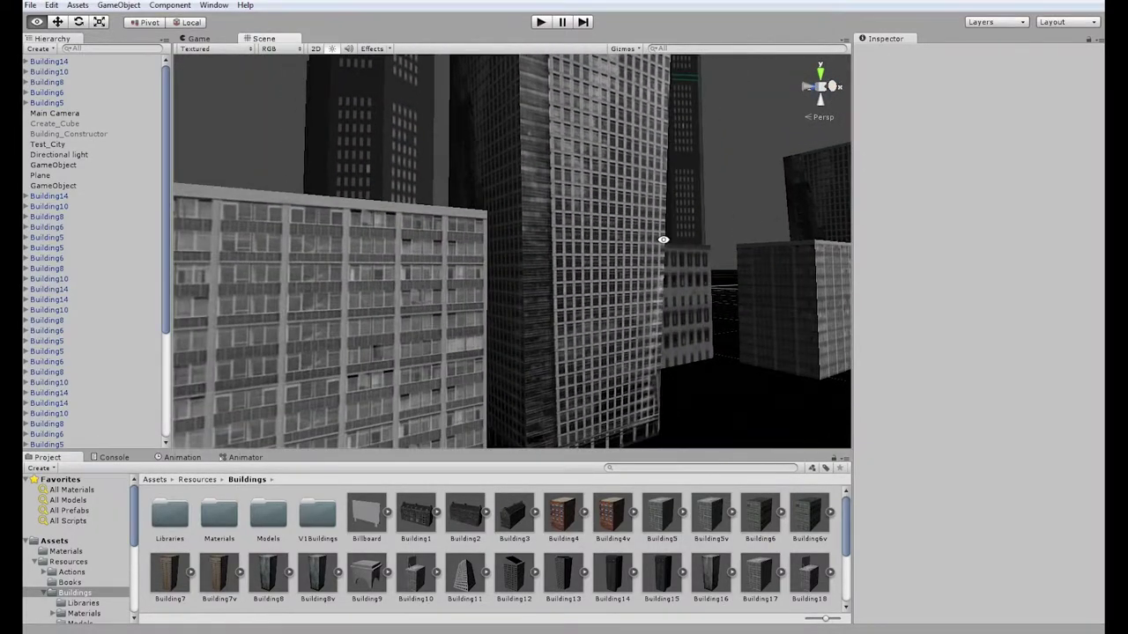
left_click_drag(663, 240, 571, 309, "alt")
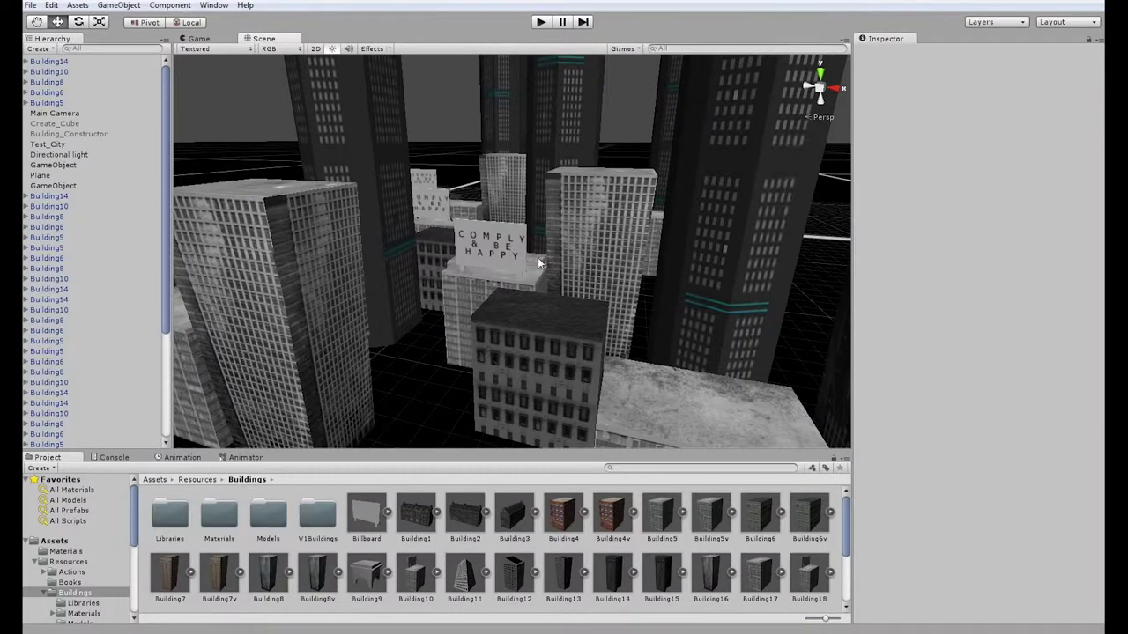
Select individual repeated buildings among the blocks and examine the city layout around them from several angles
left_click(517, 349)
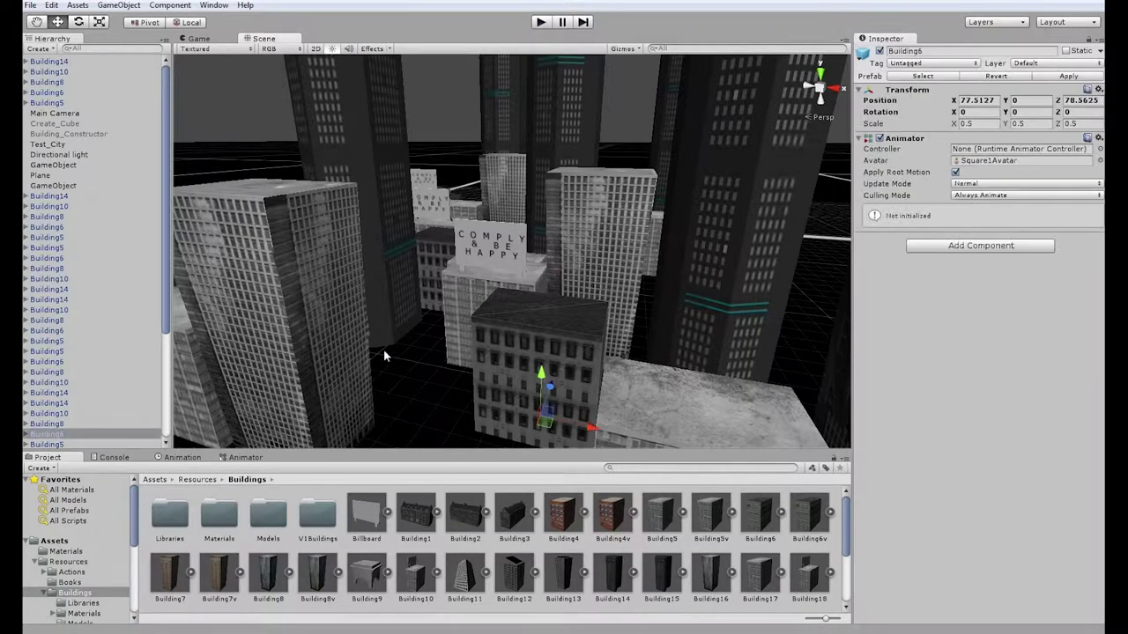
left_click_drag(383, 349, 467, 353, "alt")
left_click_drag(658, 341, 674, 341, "alt")
left_click(316, 315)
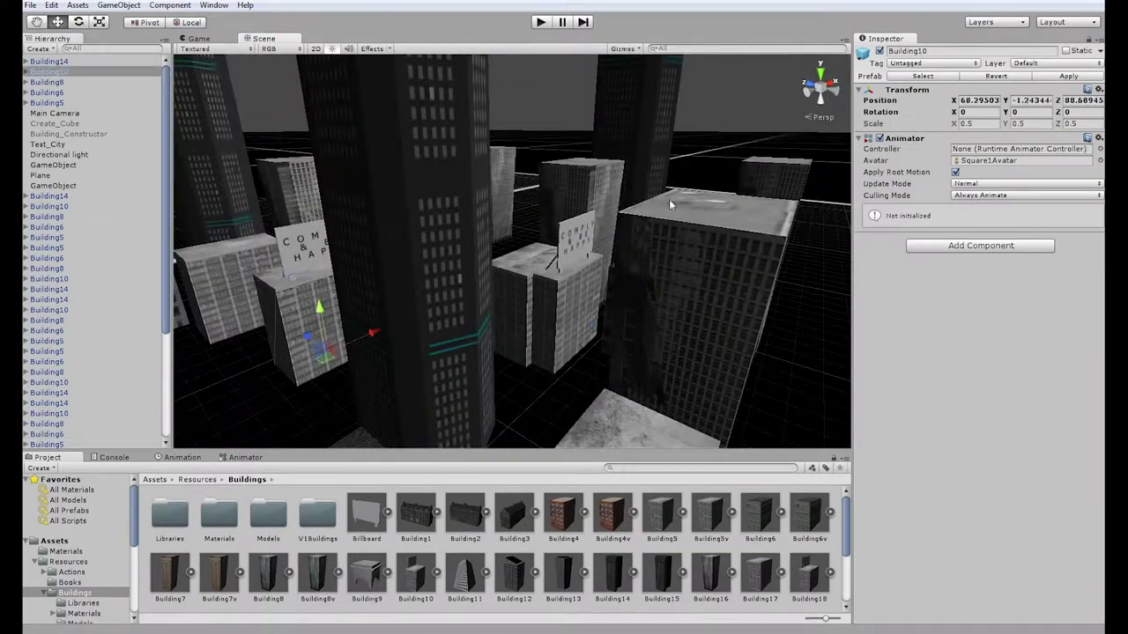
left_click(397, 189)
left_click_drag(396, 189, 589, 234, "alt")
left_click_drag(667, 237, 663, 313, "alt")
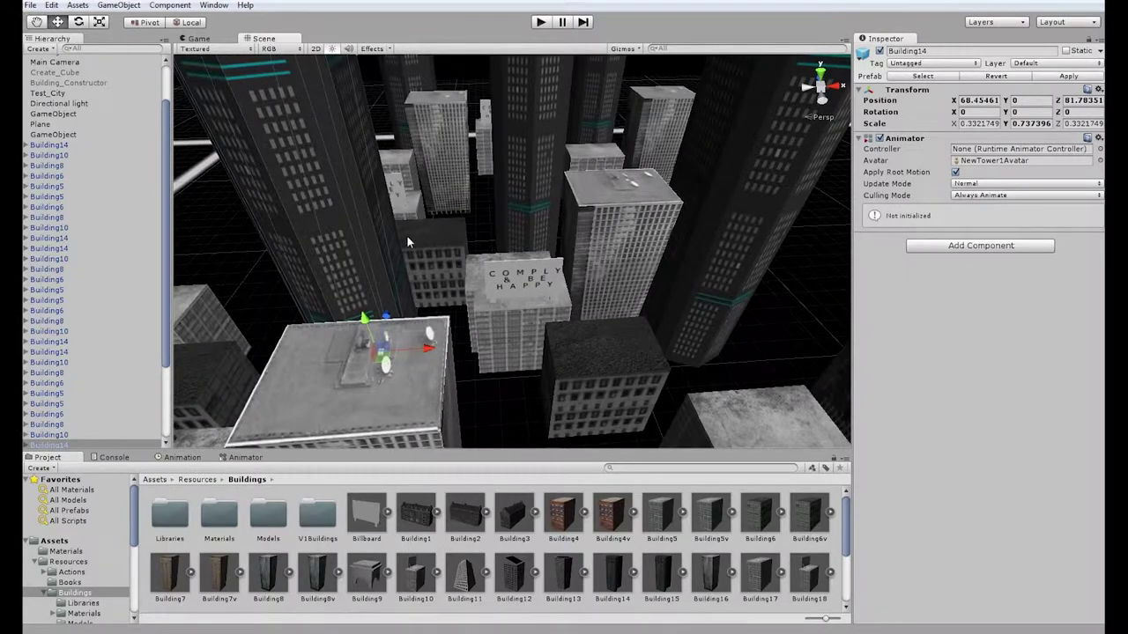
left_click_drag(398, 256, 646, 124, "alt")
right_click_drag(646, 123, 528, 209)
scroll(450, 186, "down", 10)
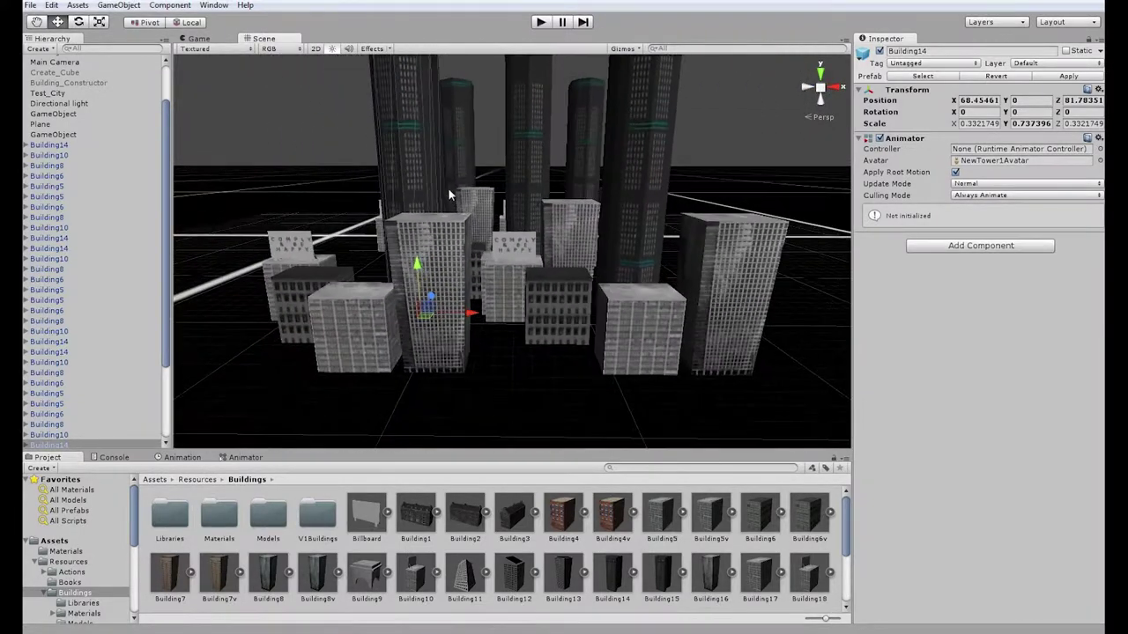
left_click_drag(448, 203, 573, 246, "alt")
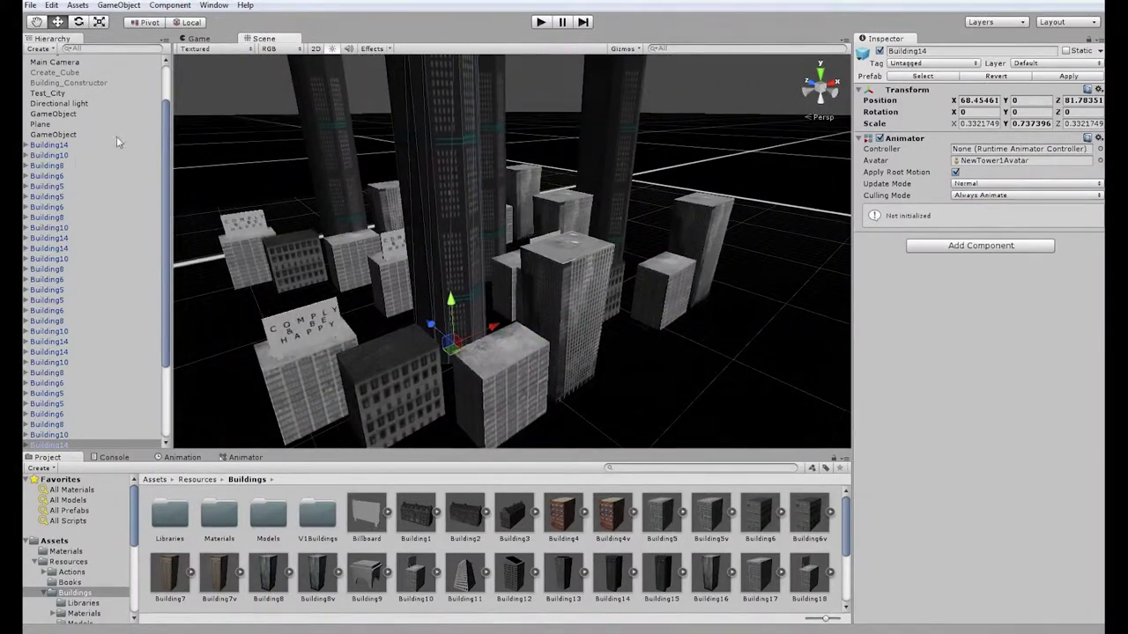
Delete all duplicated buildings and the five original building prefabs from the scene
left_click(55, 147)
scroll(84, 274, "down", 3)
left_click(51, 437, "shift")
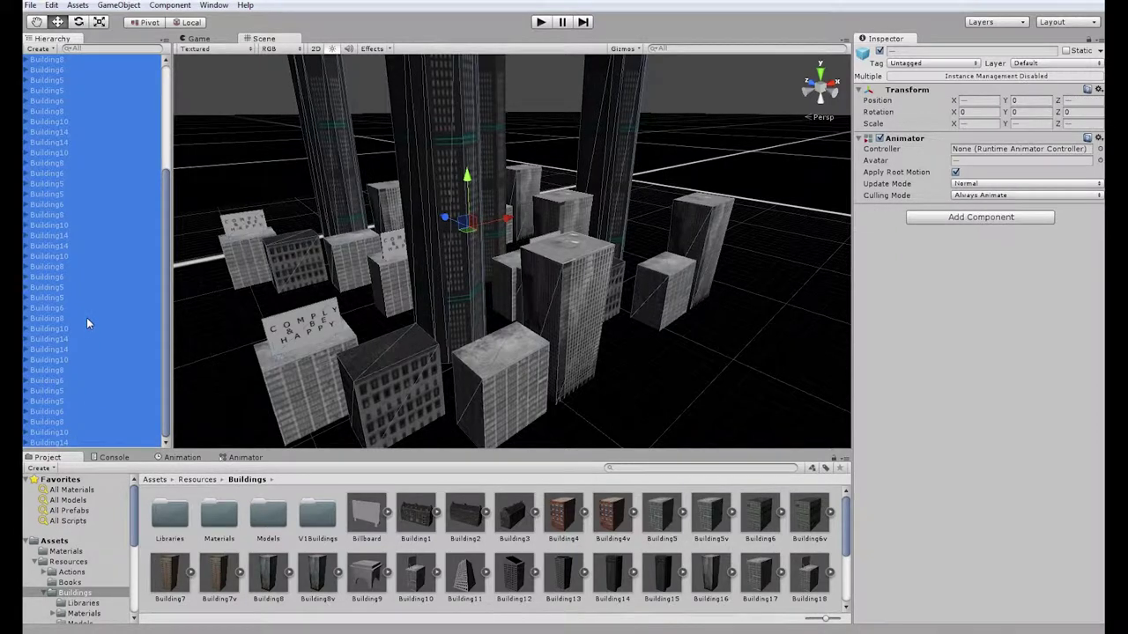
key("Delete")
left_click(42, 103)
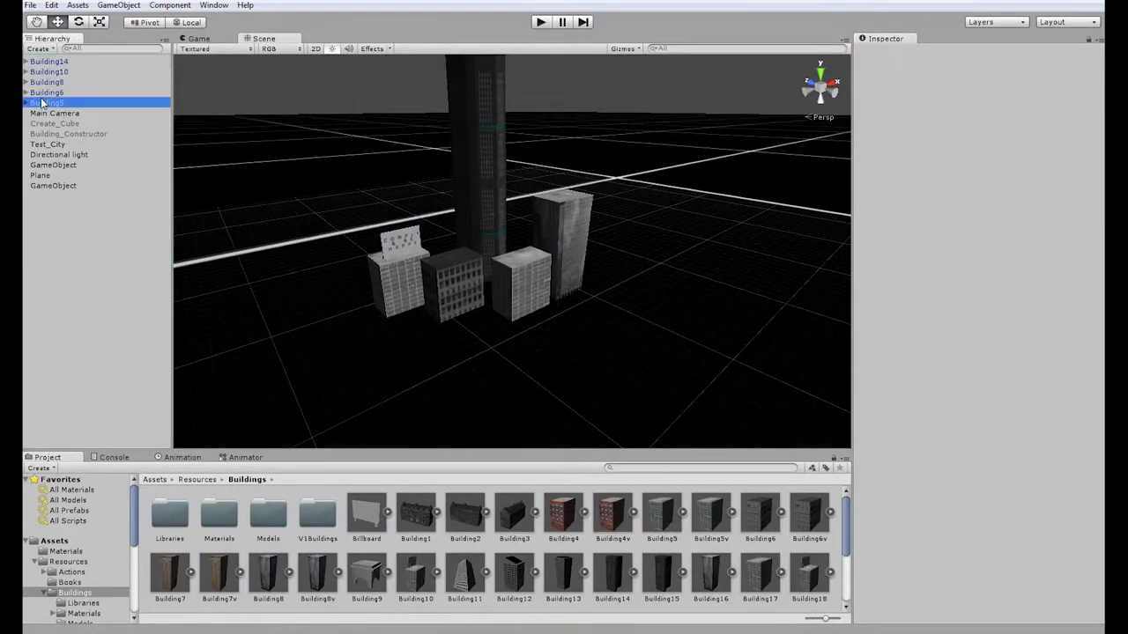
left_click(39, 64, "shift")
key("Delete")
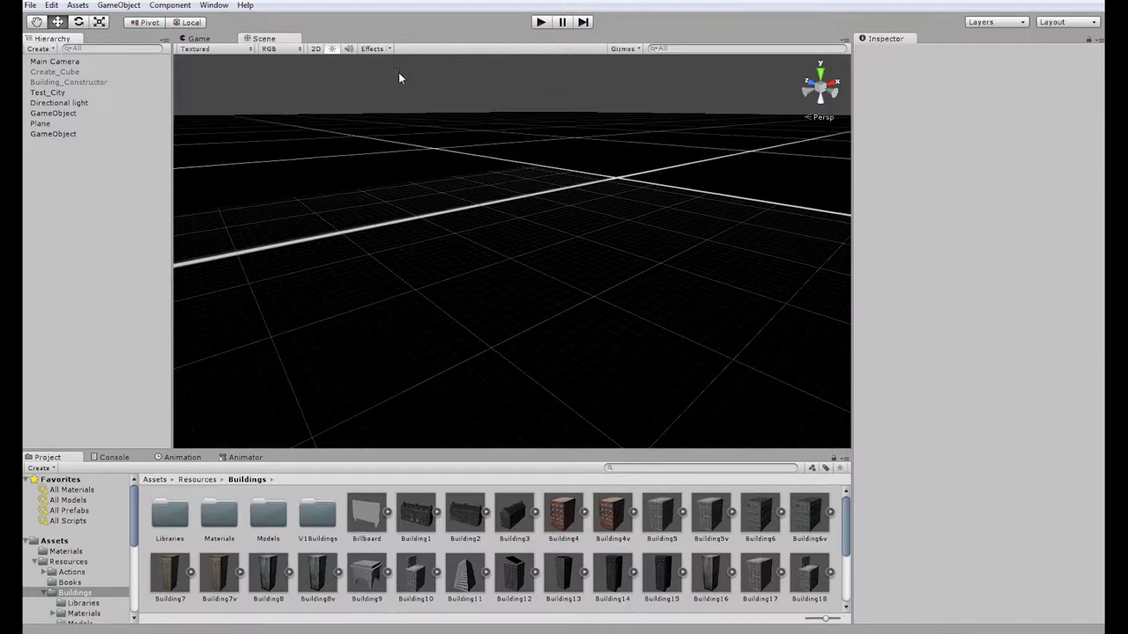
Run the emptied scene in Play mode to generate the city
left_click_drag(484, 91, 508, 194, "alt")
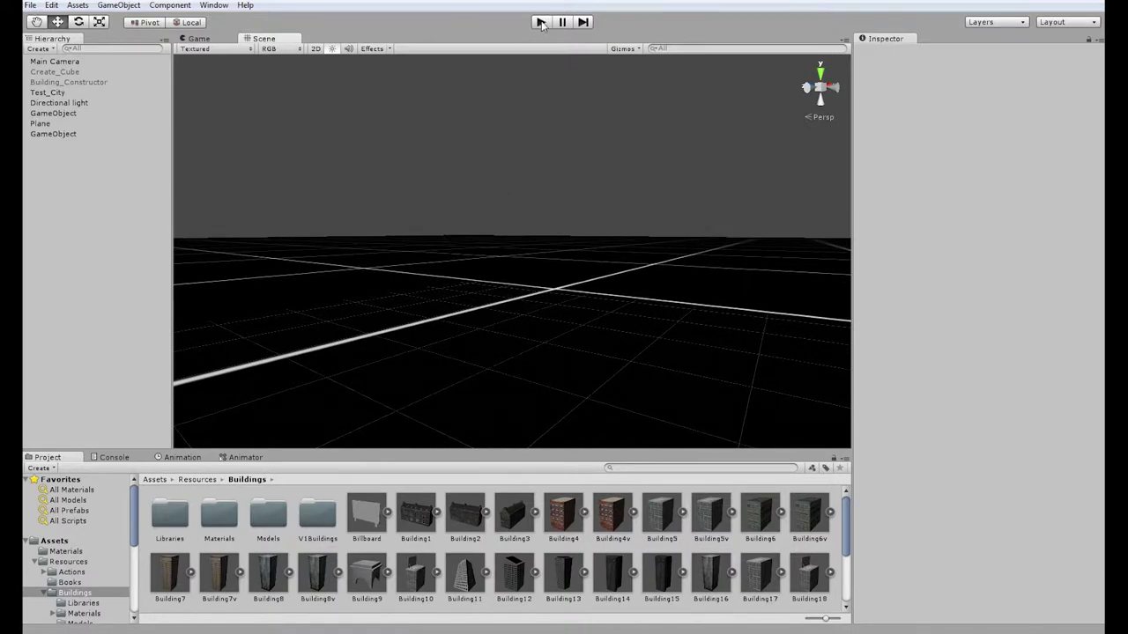
mouse_move(546, 94)
left_mouse_down("alt")
mouse_move(536, 143)
mouse_move(496, 133)
mouse_move(531, 79)
left_mouse_up("alt")
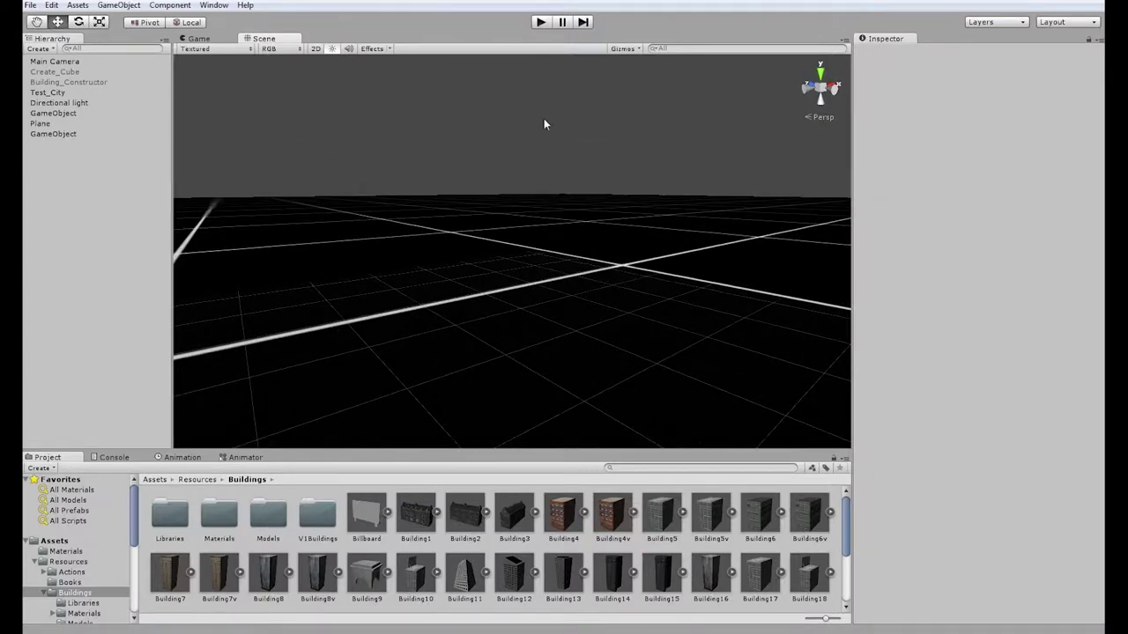
left_click_drag(543, 120, 551, 54, "alt")
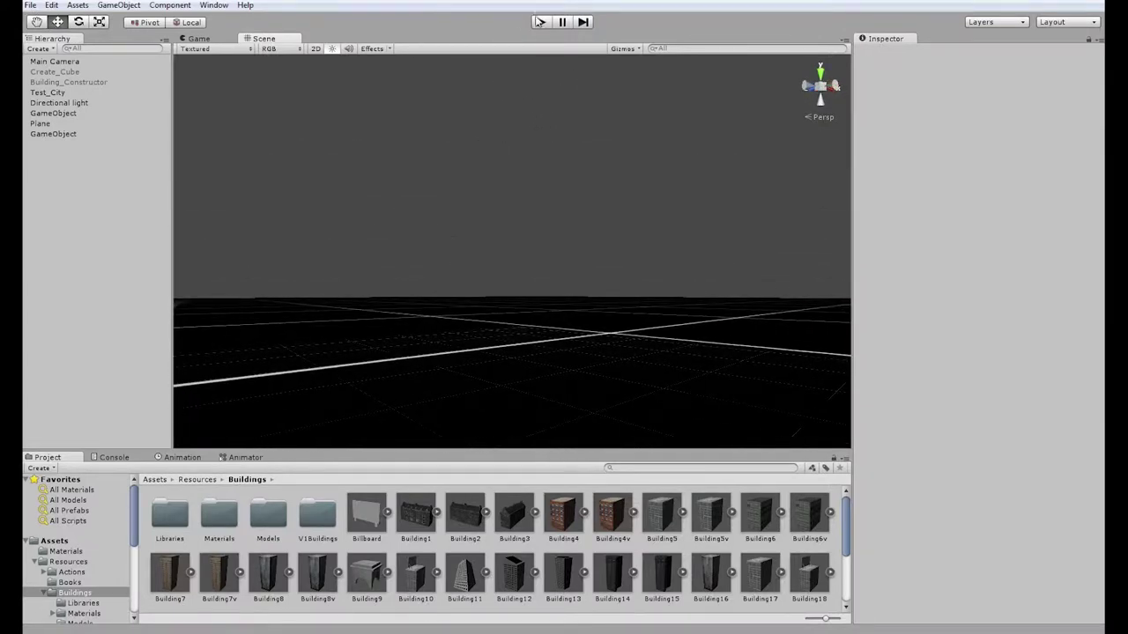
left_click(541, 23)
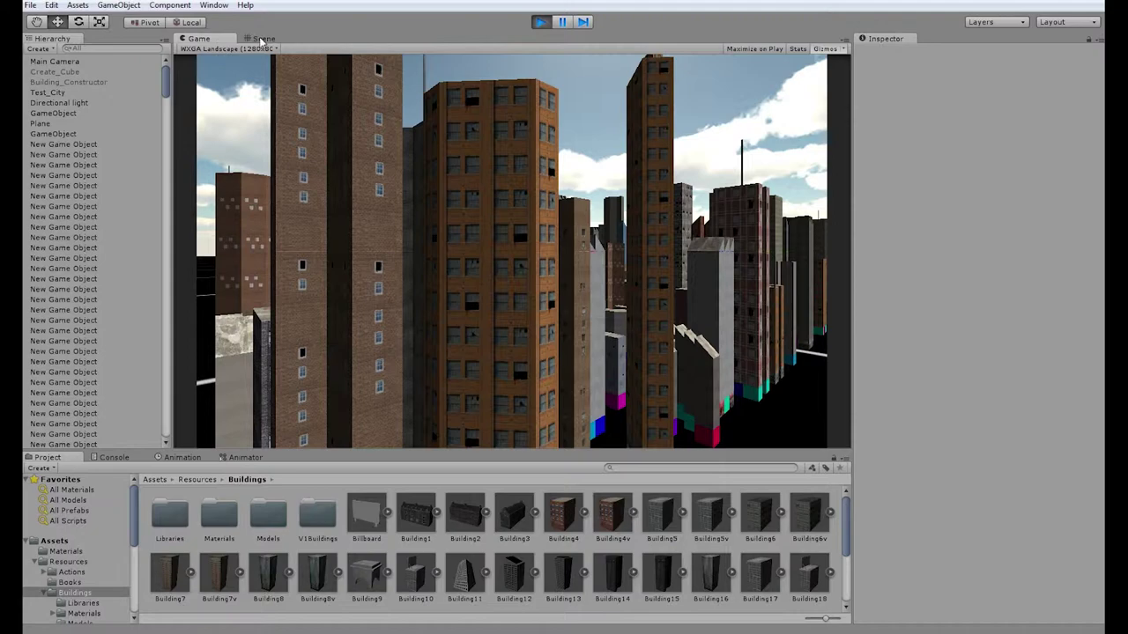
Raise the Main Camera to a Y position of 25.78 and show the running city in the Scene view
left_click(78, 63)
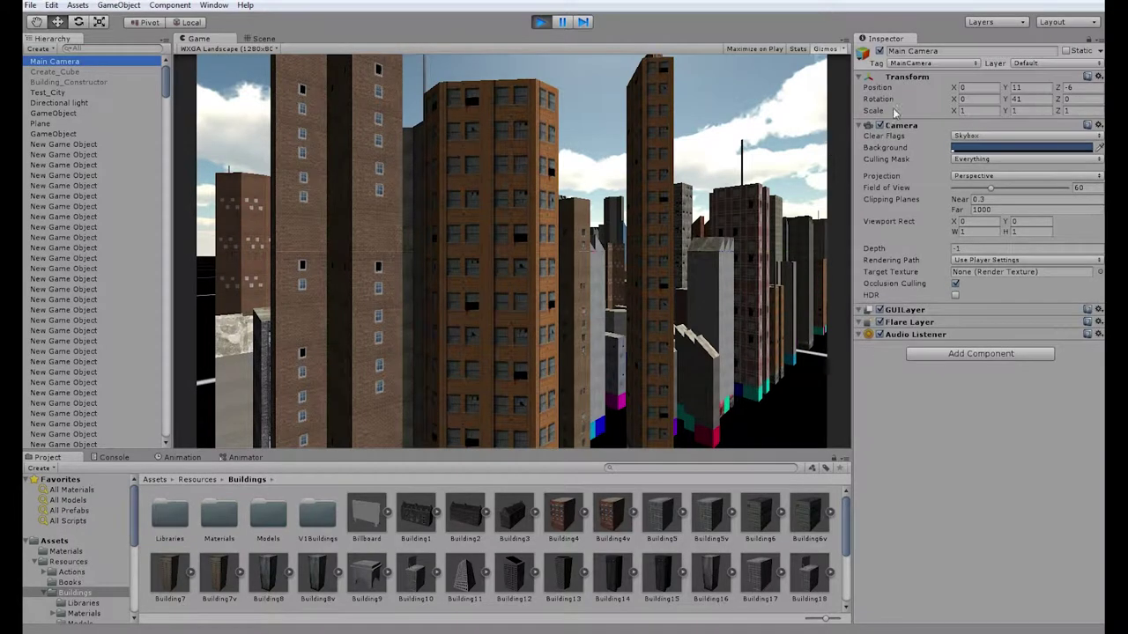
left_click_drag(1008, 89, 272, 164)
left_click(263, 40)
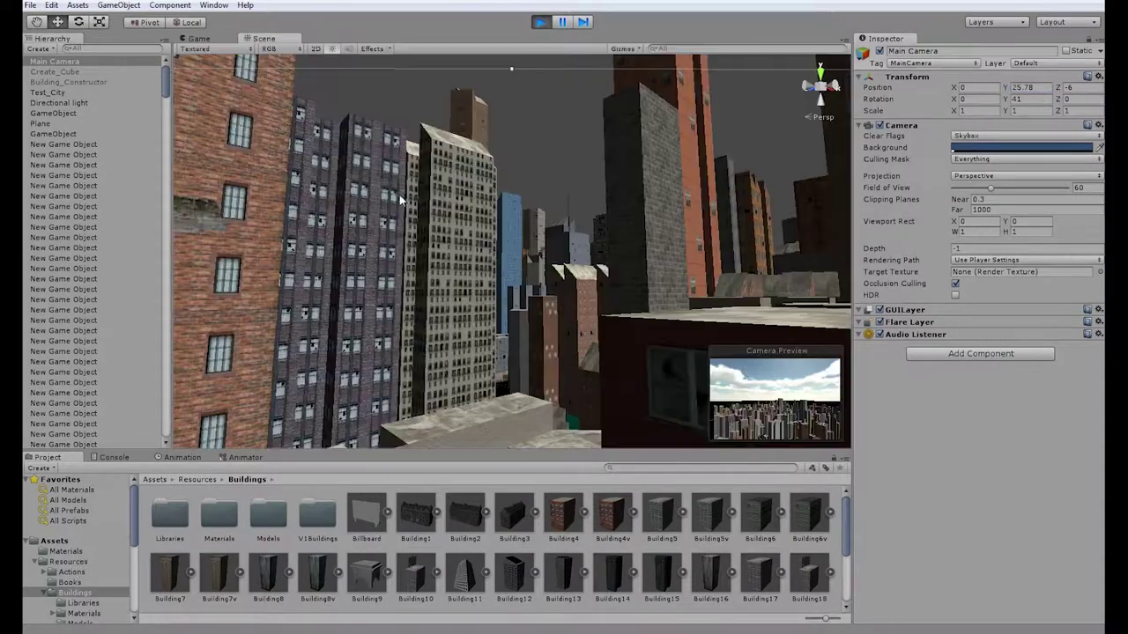
Examine the generated city's layout and building variety from overhead and from an angled aerial view
left_click_drag(474, 257, 589, 289, "alt")
scroll(503, 338, "down", 3)
scroll(604, 287, "up", 3)
middle_click_drag(623, 278, 518, 287)
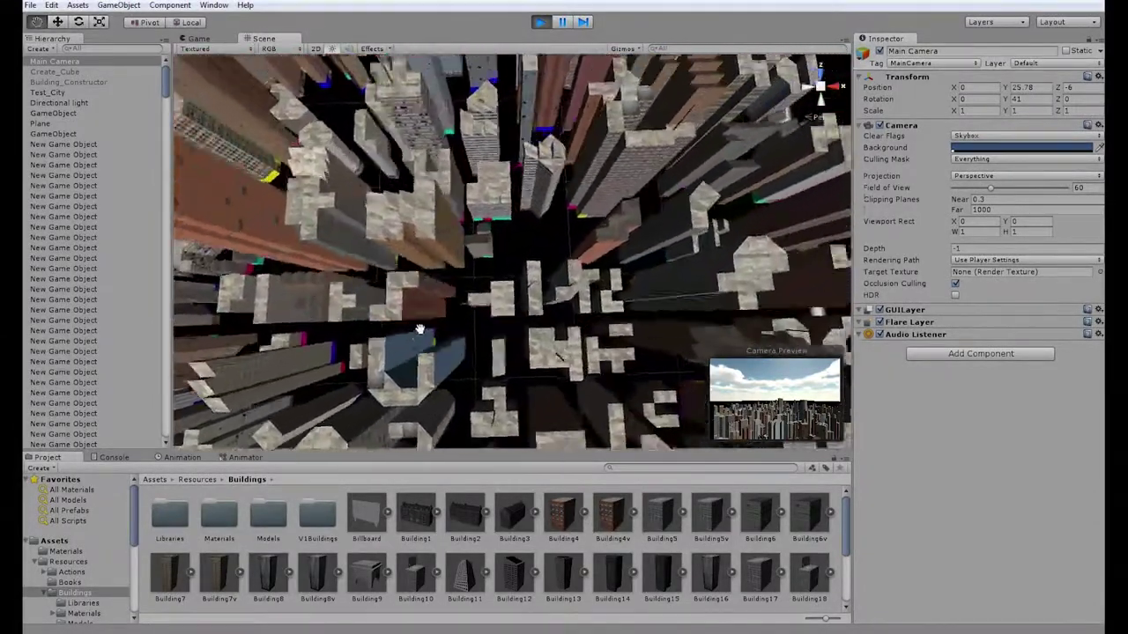
middle_click_drag(420, 329, 678, 252)
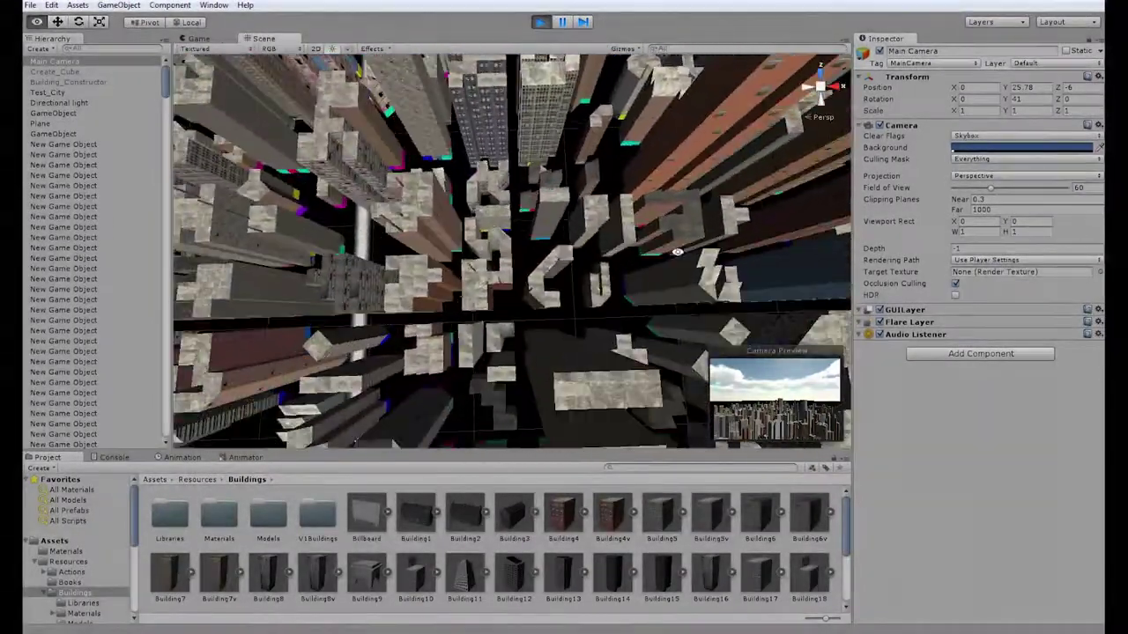
right_click_drag(676, 253, 567, 162)
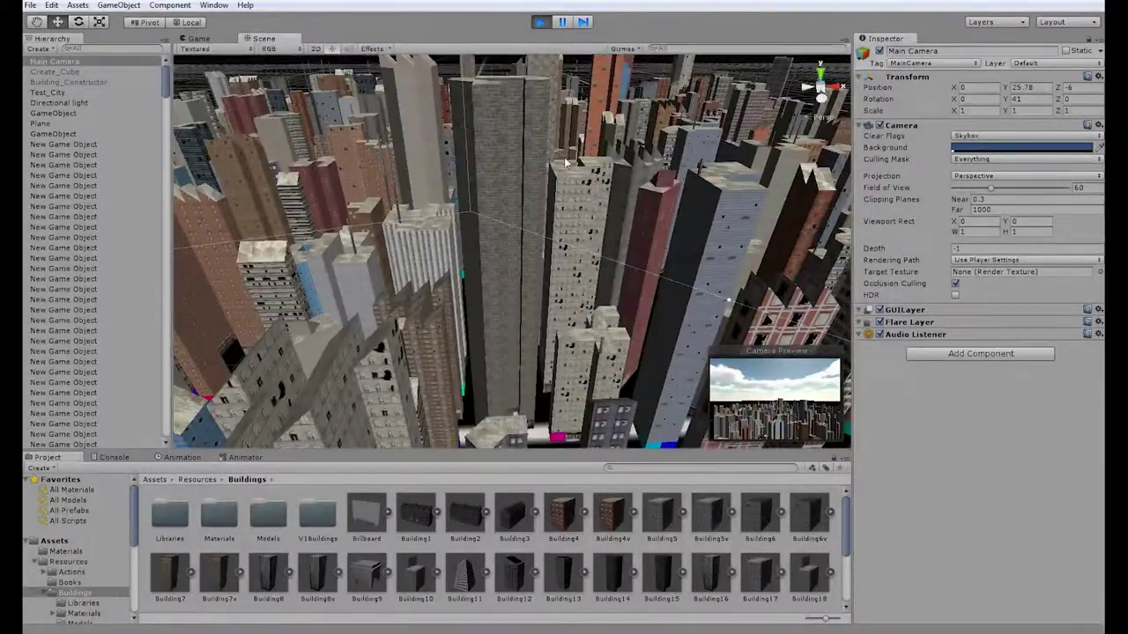
scroll(601, 205, "down", 5)
scroll(601, 206, "up", 7)
mouse_move(602, 207)
middle_mouse_down()
mouse_move(643, 256)
mouse_move(618, 213)
middle_mouse_up()
Select individual generated buildings to inspect their Building_Constructor seed values, and frame one of them in the Scene view
left_click(571, 227)
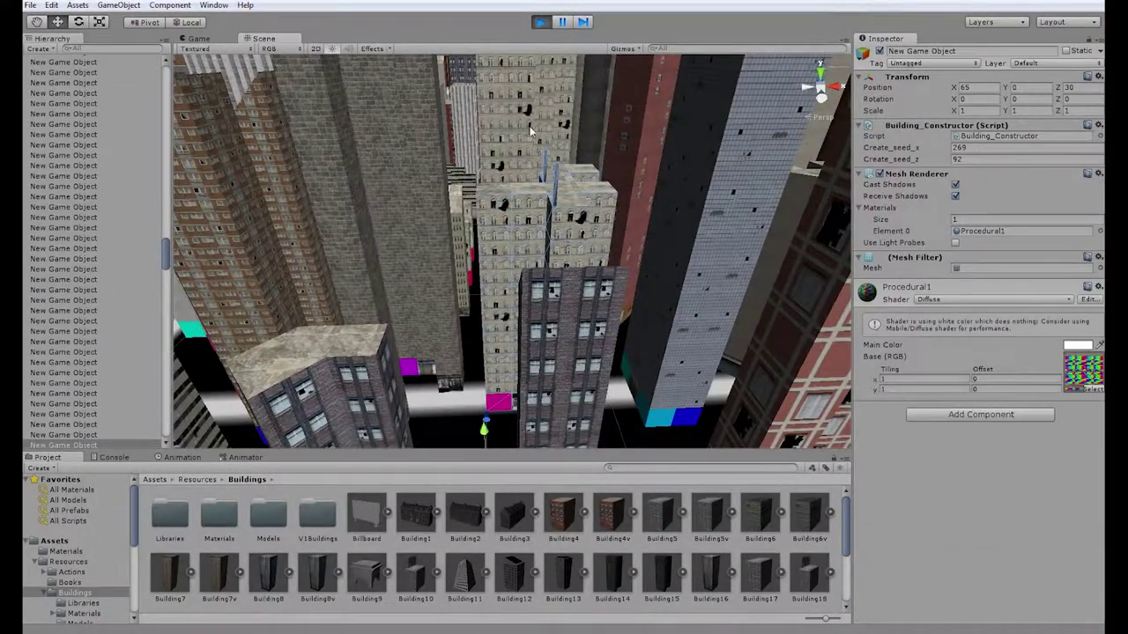
middle_click_drag(654, 242, 603, 262)
scroll(596, 268, "down", 6)
right_click_drag(654, 235, 669, 260)
left_click(508, 185)
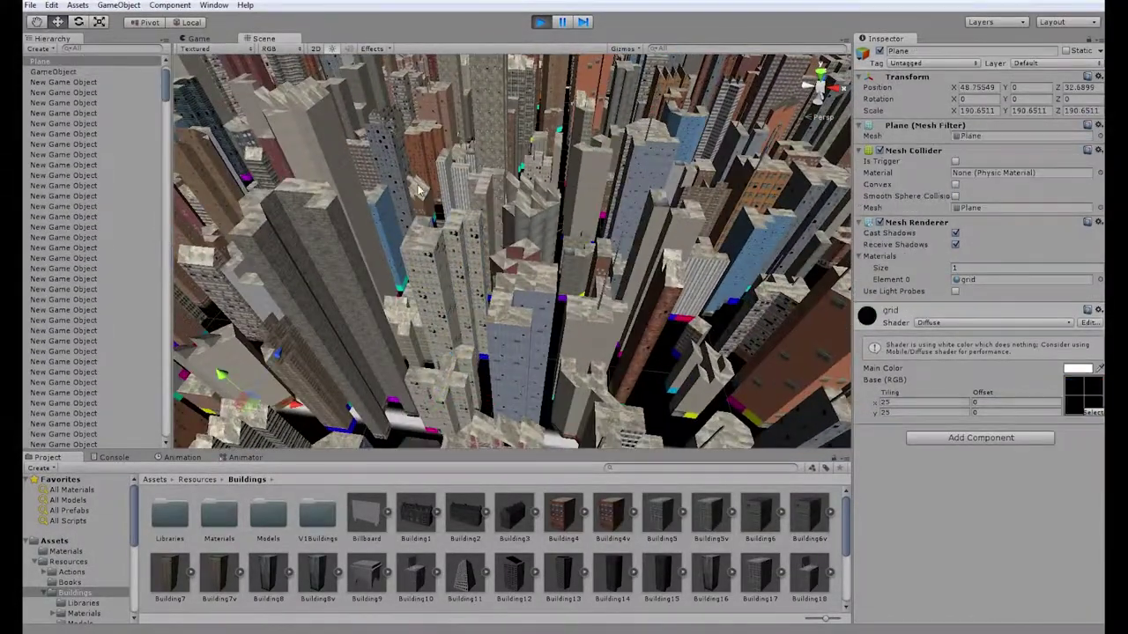
left_click(547, 302)
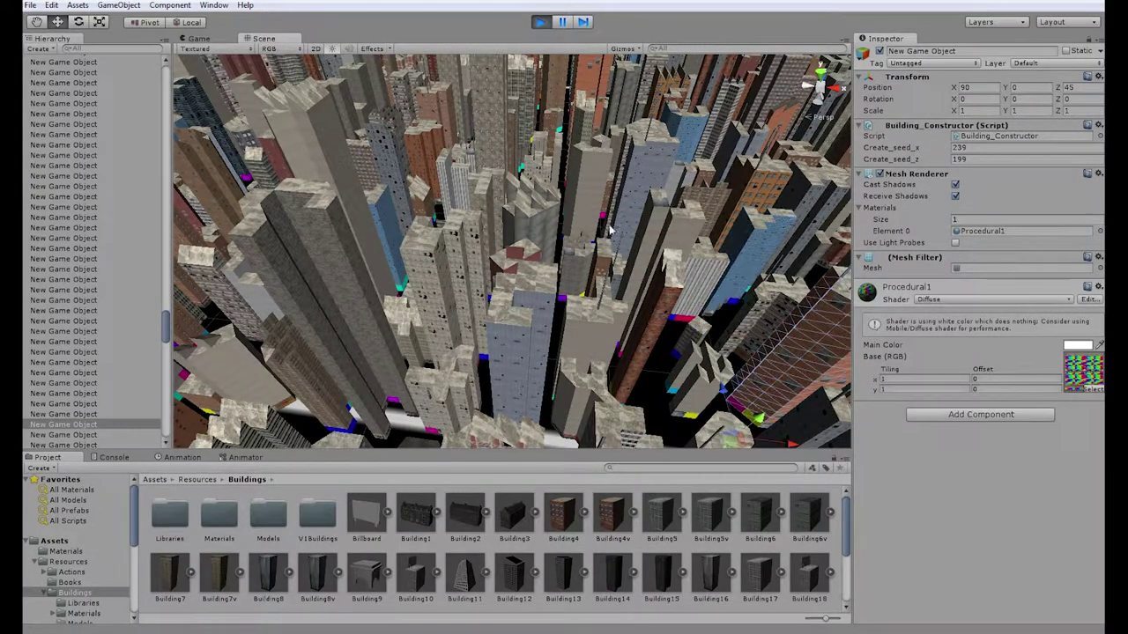
key("f")
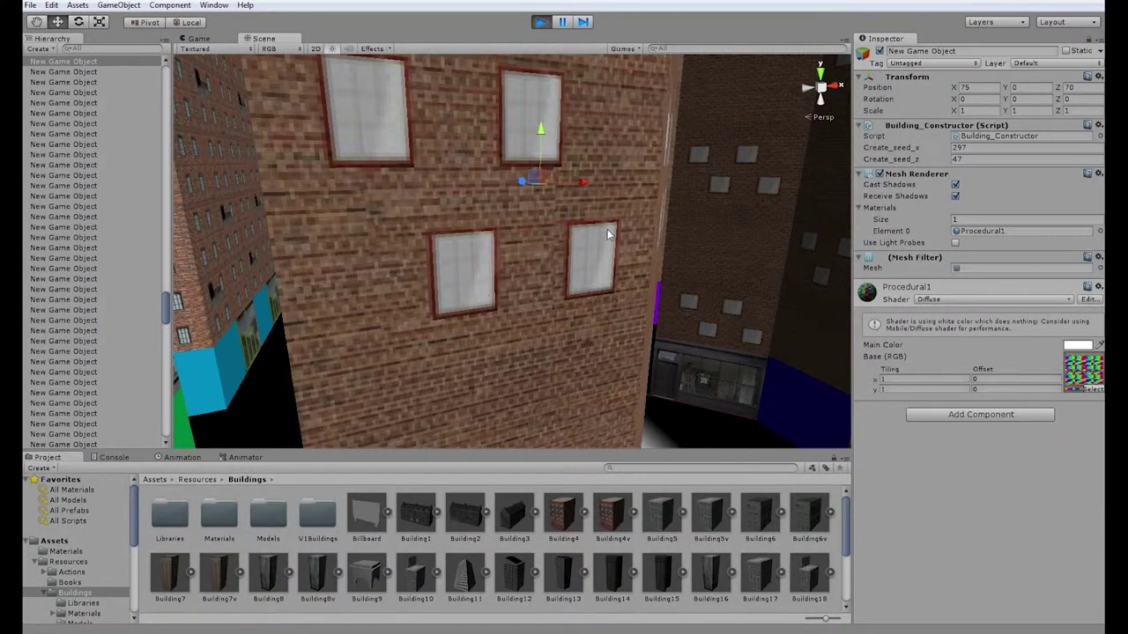
Examine the framed building's surroundings from a distance, comparing the shapes and facades of neighbouring towers
scroll(570, 215, "down", 10)
left_click_drag(657, 200, 479, 218, "alt")
scroll(479, 219, "down", 3)
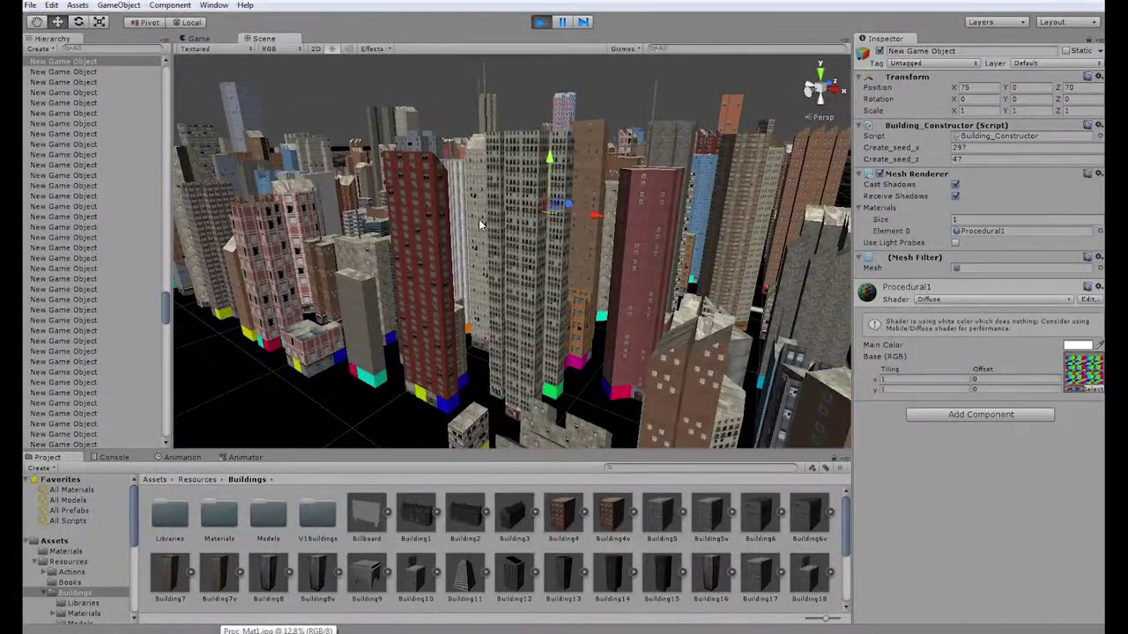
scroll(478, 220, "down", 1)
left_click_drag(476, 226, 583, 249, "alt")
scroll(534, 239, "up", 7)
right_click_drag(583, 249, 529, 291)
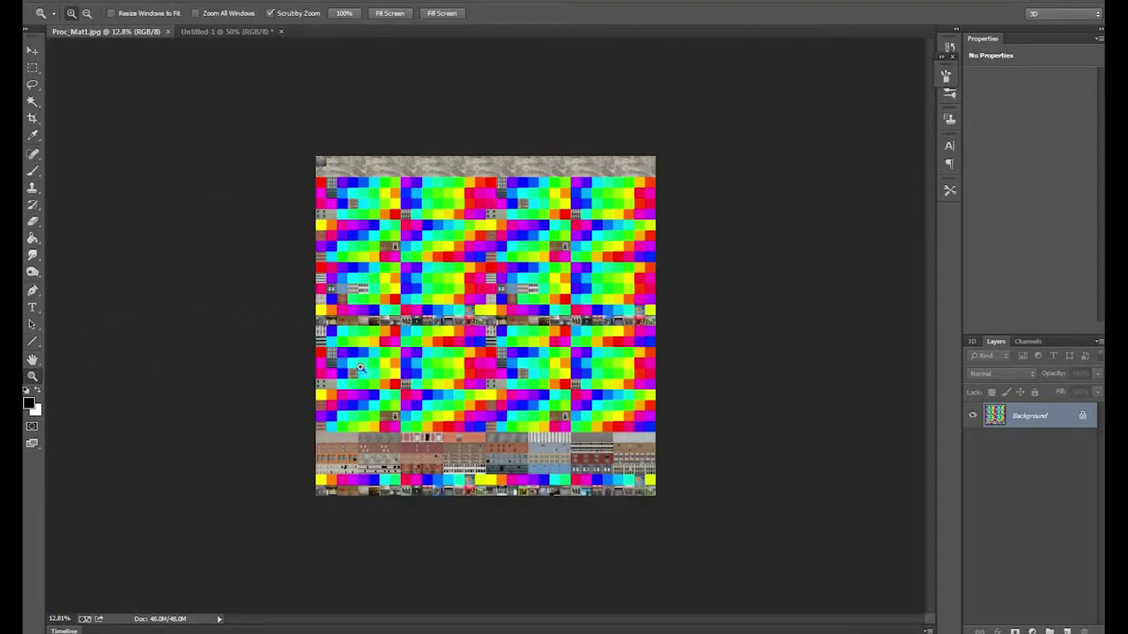
Switch to Photoshop and examine the facade and shopfront tiles in the Proc_Mat1.jpg texture atlas
left_click_drag(392, 330, 571, 331)
left_click_drag(518, 255, 480, 150)
left_click_drag(520, 388, 471, 161)
left_click_drag(504, 335, 440, 258)
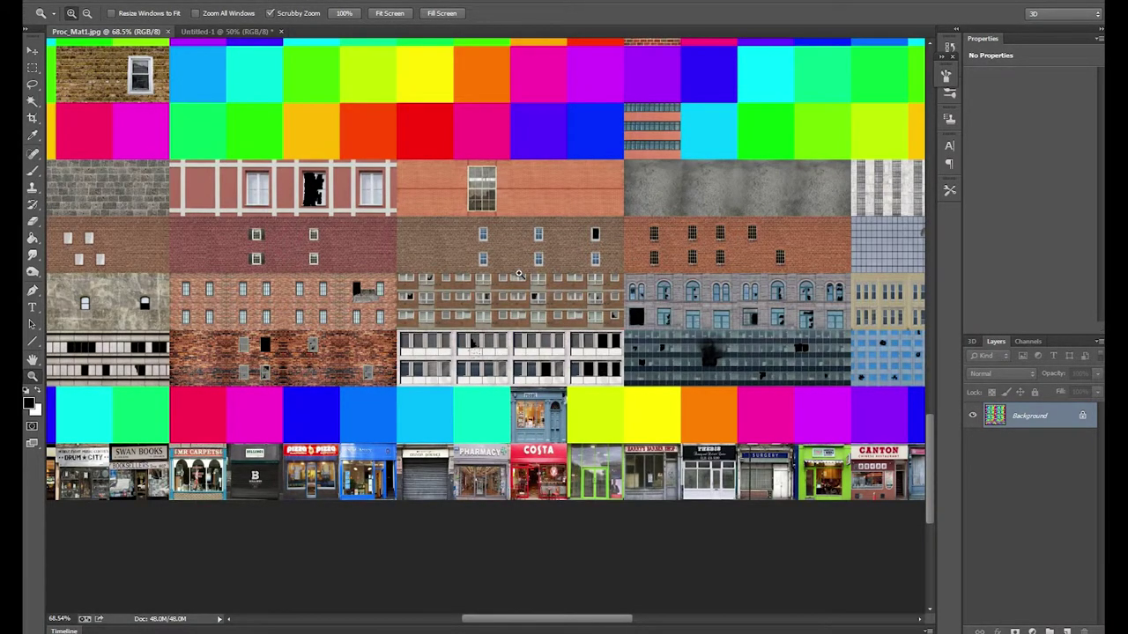
left_click_drag(587, 270, 539, 284)
scroll(538, 308, "down", 2)
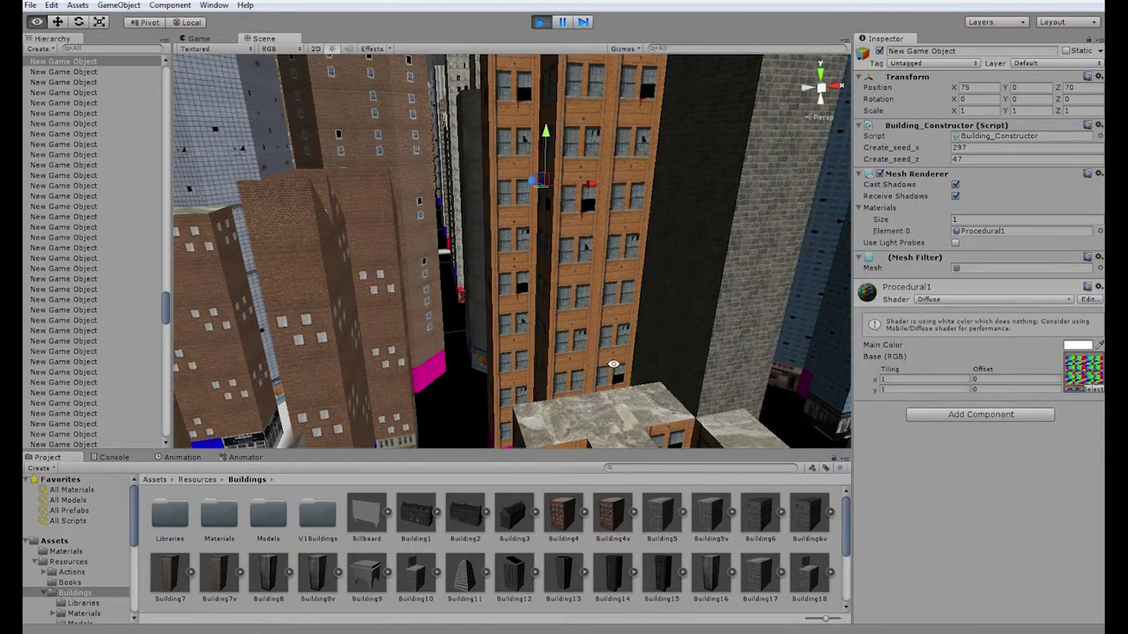
Switch back to Unity and examine the shopfronts and coloured placeholder tiles on the generated buildings' ground floors
left_click_drag(614, 364, 584, 343, "alt")
right_click_drag(583, 342, 723, 326)
right_click_drag(860, 304, 594, 261)
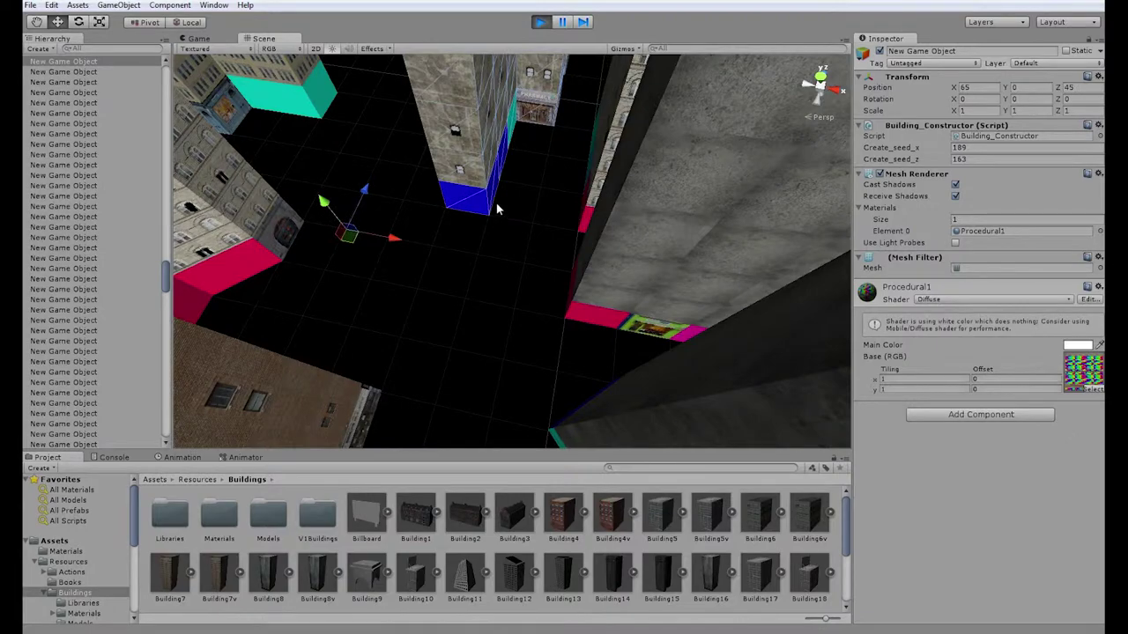
scroll(497, 208, "down", 5)
right_click_drag(486, 193, 618, 213)
scroll(557, 240, "up", 6)
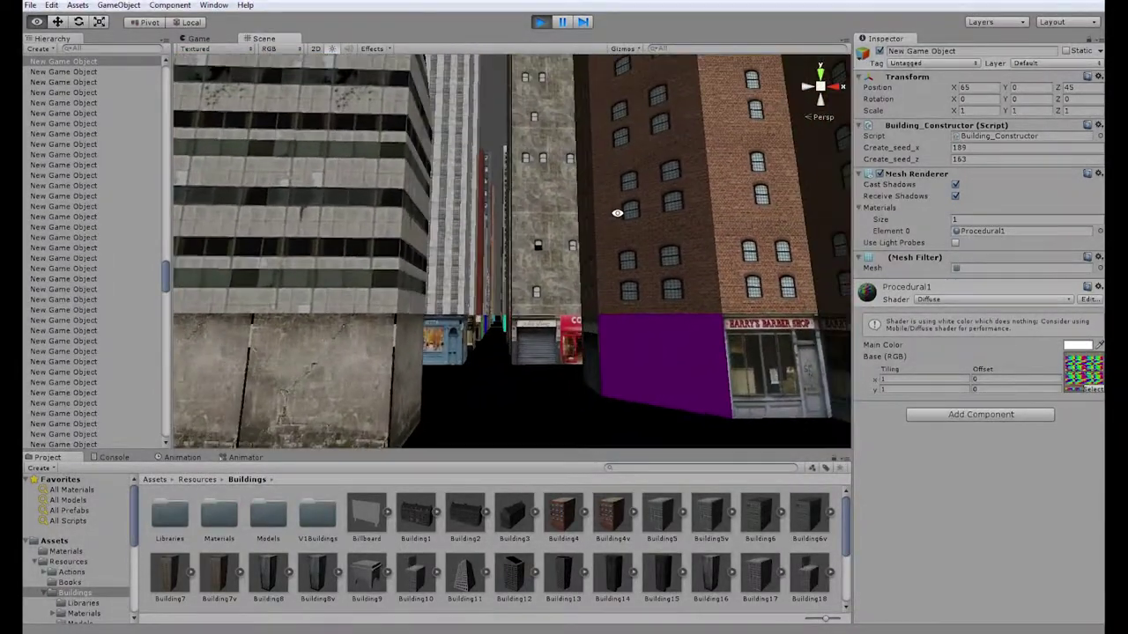
scroll(458, 295, "down", 3)
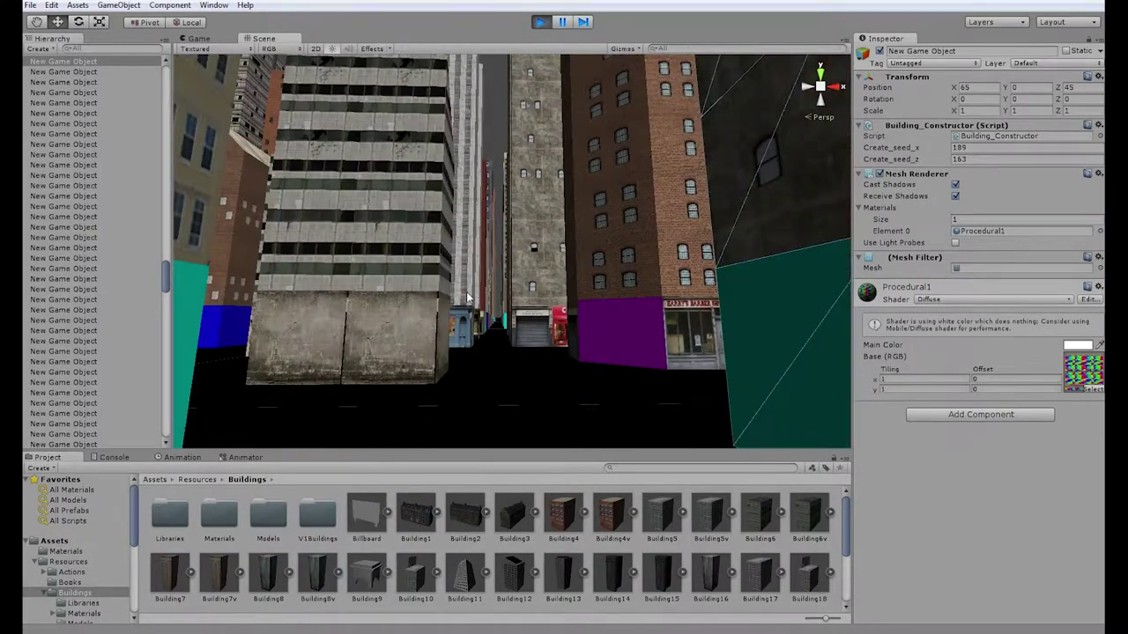
right_click_drag(455, 213, 325, 196)
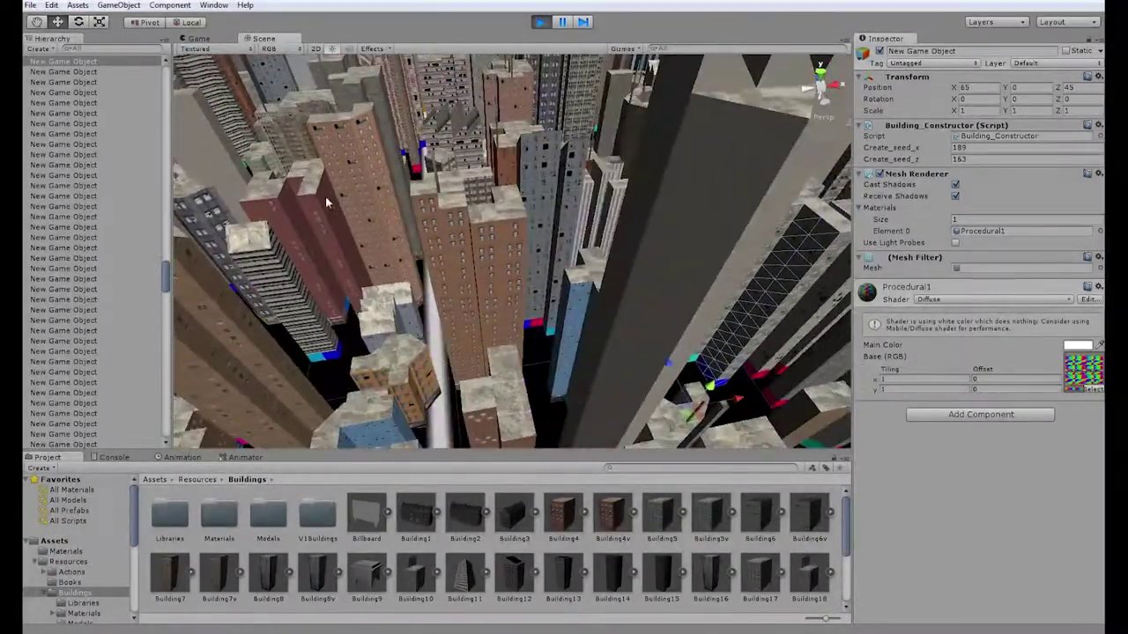
Examine the generated city's rooftops, streets and outer edges from several aerial and street-level viewpoints
scroll(326, 196, "down", 3)
right_click_drag(235, 101, 393, 244)
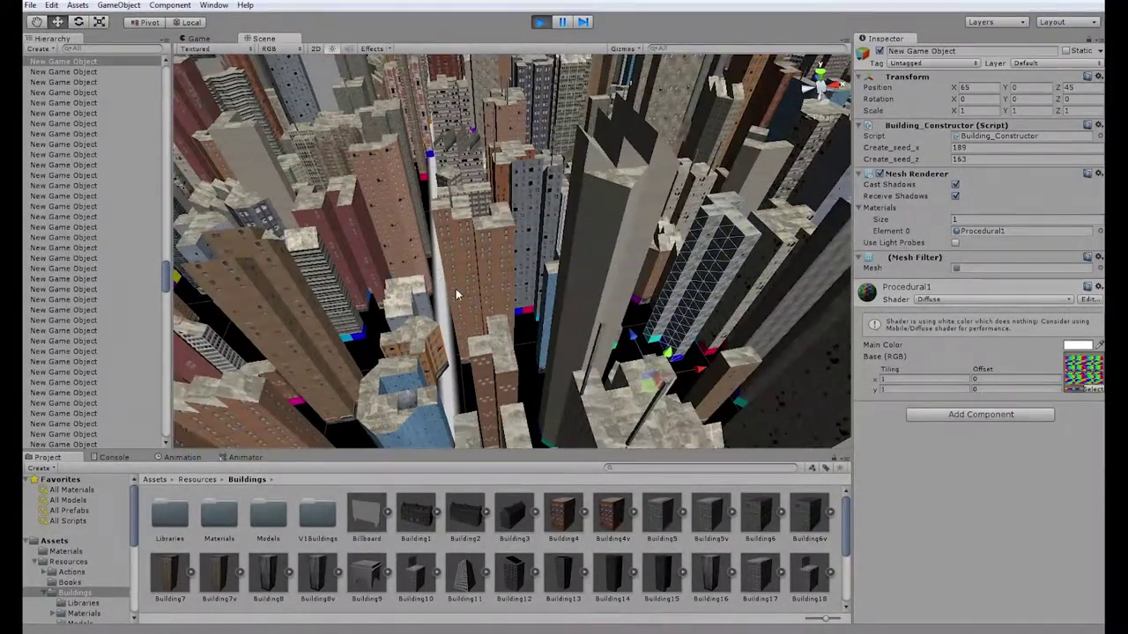
right_click_drag(455, 288, 557, 152)
middle_click_drag(556, 152, 533, 173)
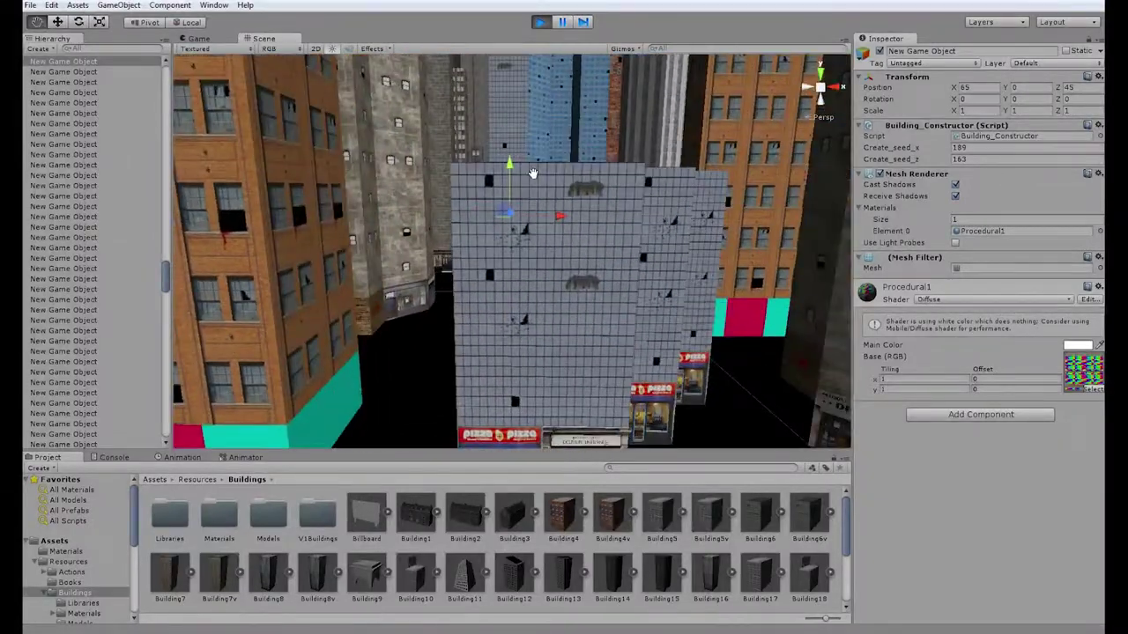
scroll(533, 175, "up", 10)
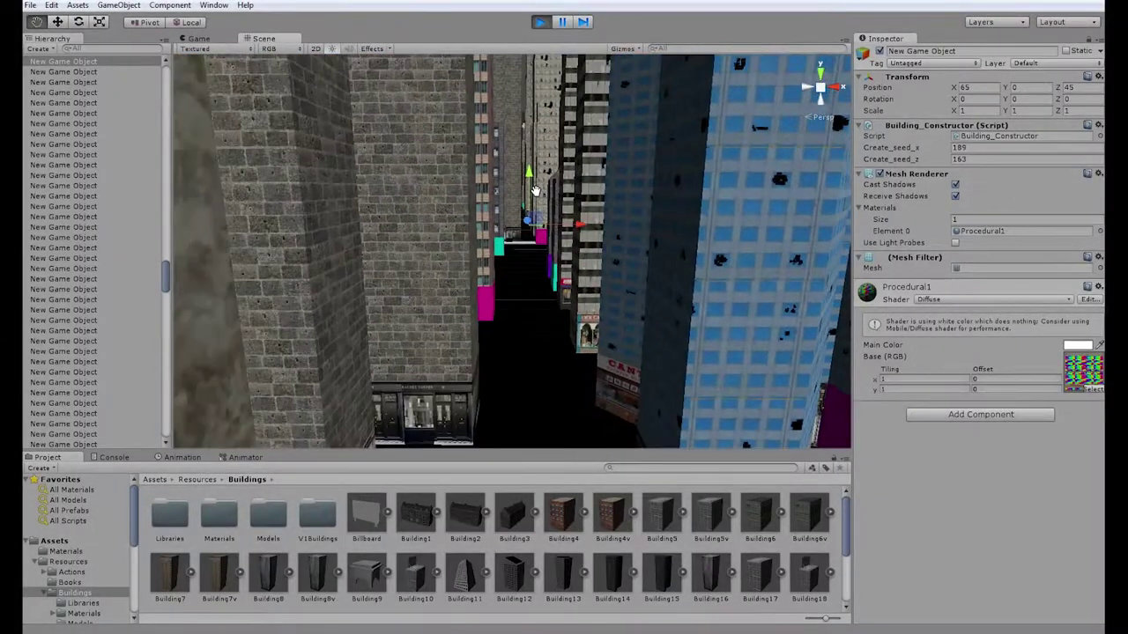
scroll(536, 191, "down", 10)
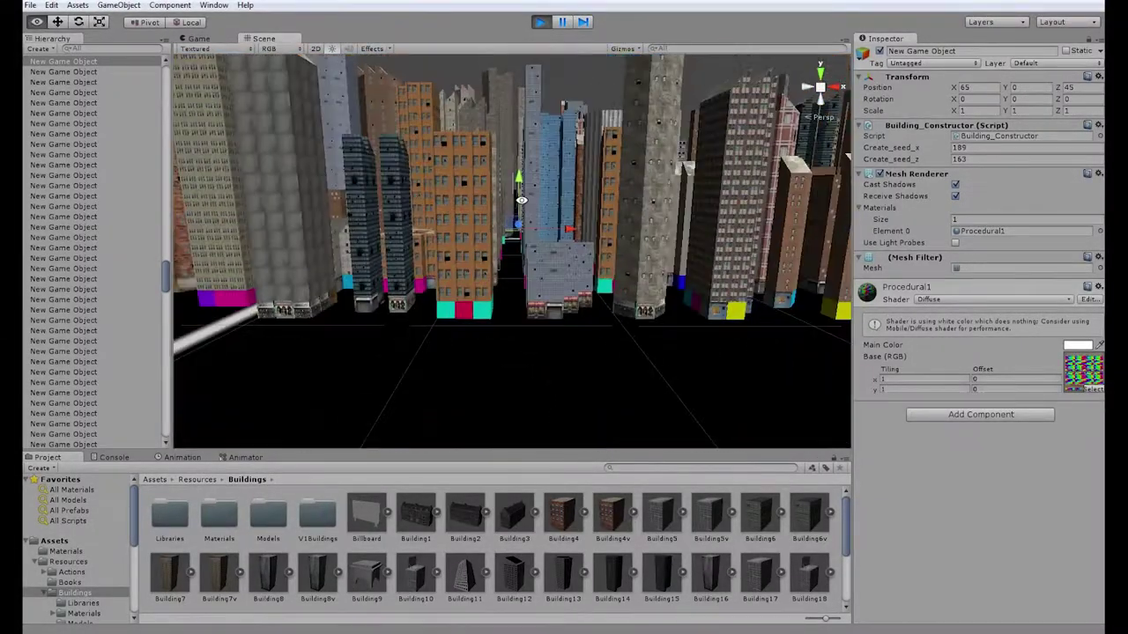
left_click_drag(535, 191, 526, 358, "alt")
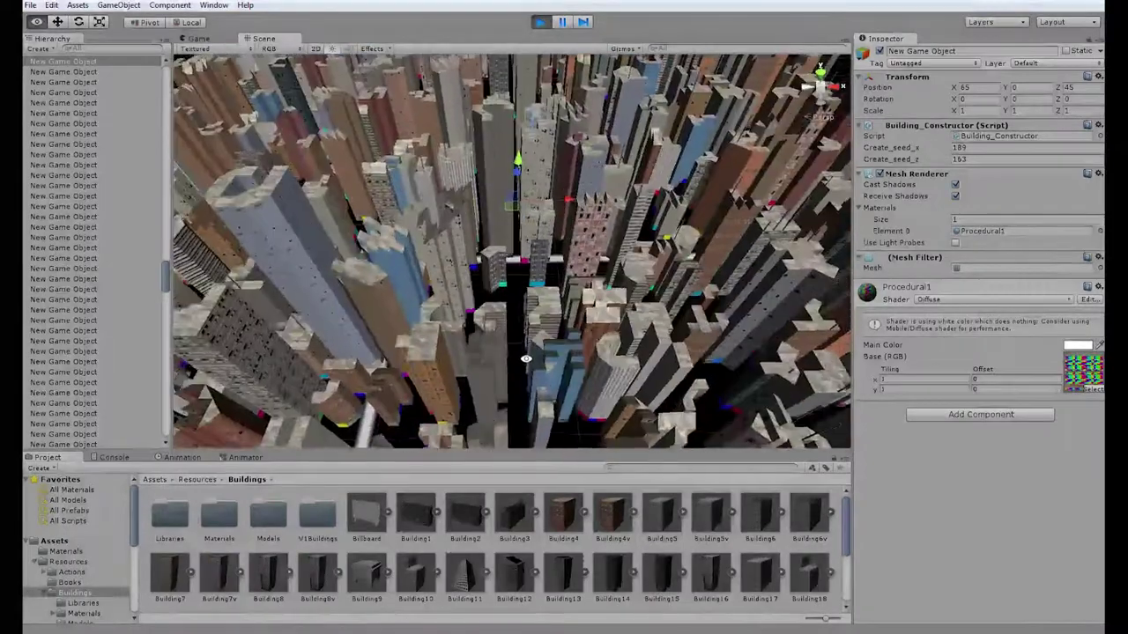
right_click_drag(412, 300, 693, 299)
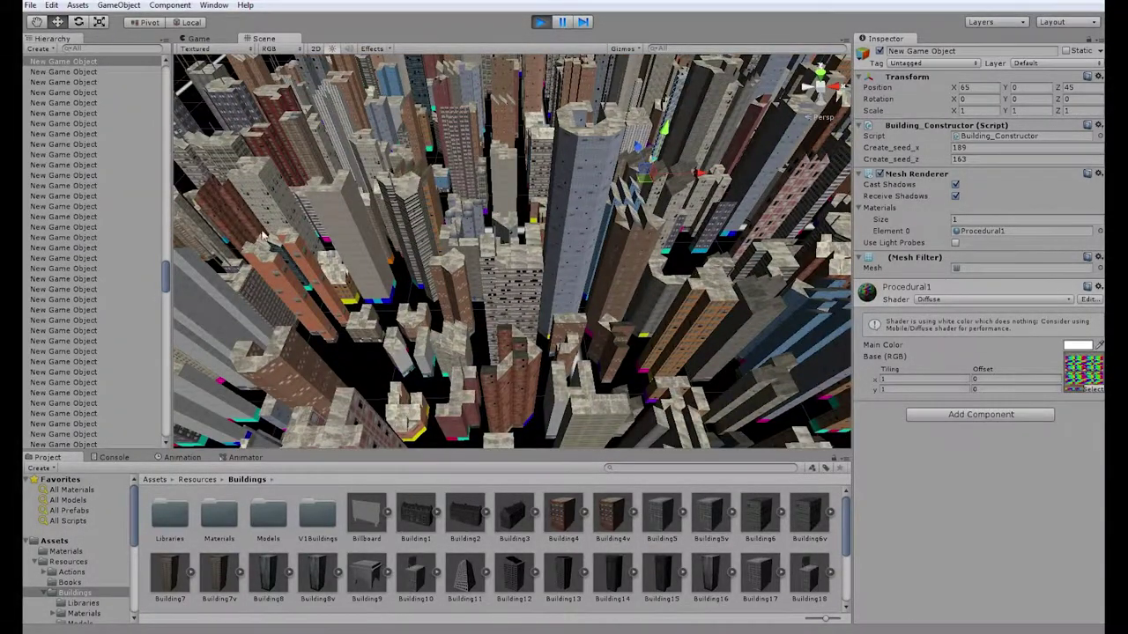
right_click_drag(320, 249, 503, 182)
scroll(503, 181, "up", 1)
middle_click_drag(503, 182, 478, 184)
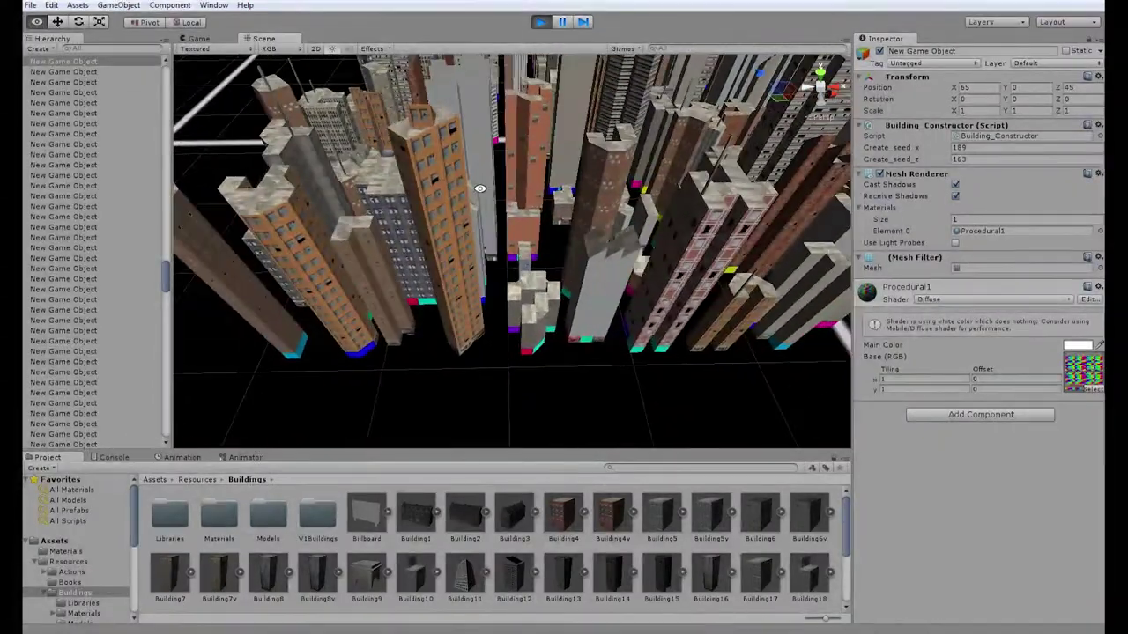
scroll(465, 200, "up", 4)
right_click_drag(443, 197, 505, 207)
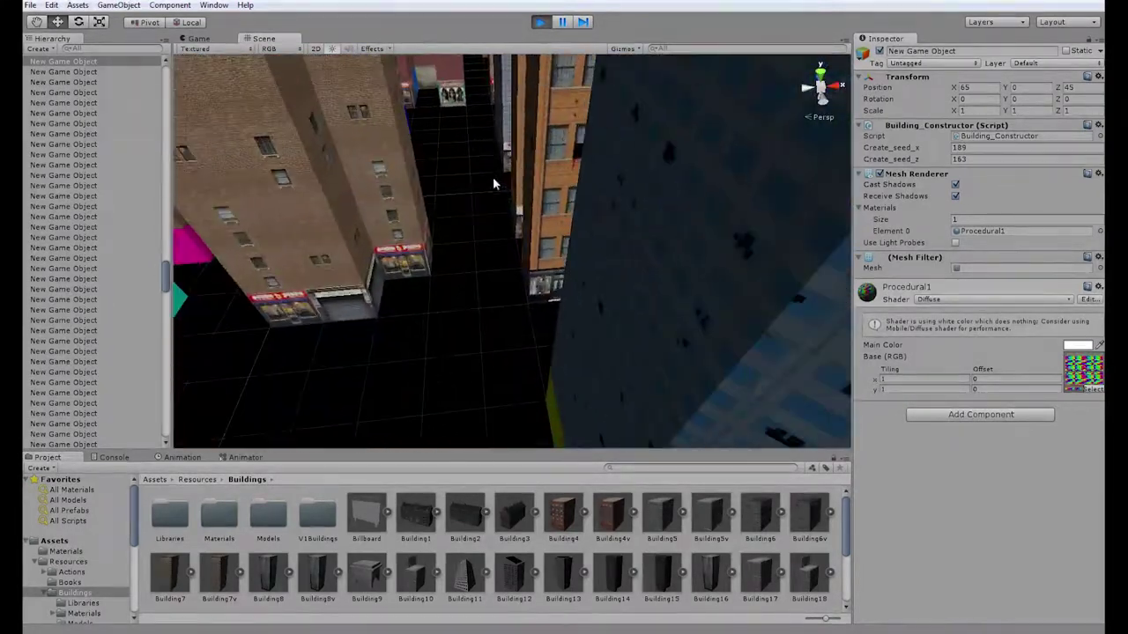
Examine the generated skyline for variation in building height, roof shape and texture, ending at street level
right_click_drag(492, 114, 599, 193)
scroll(599, 192, "down", 7)
middle_click_drag(579, 222, 483, 176)
right_click_drag(524, 184, 508, 75)
scroll(573, 238, "down", 10)
scroll(574, 240, "up", 4)
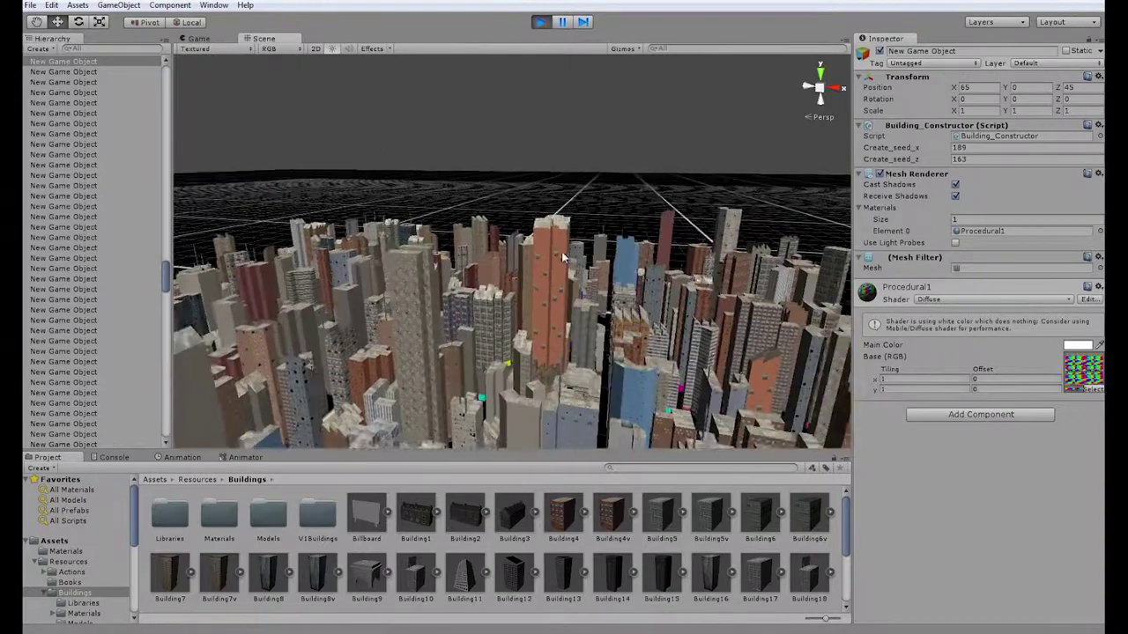
middle_click_drag(386, 229, 445, 220)
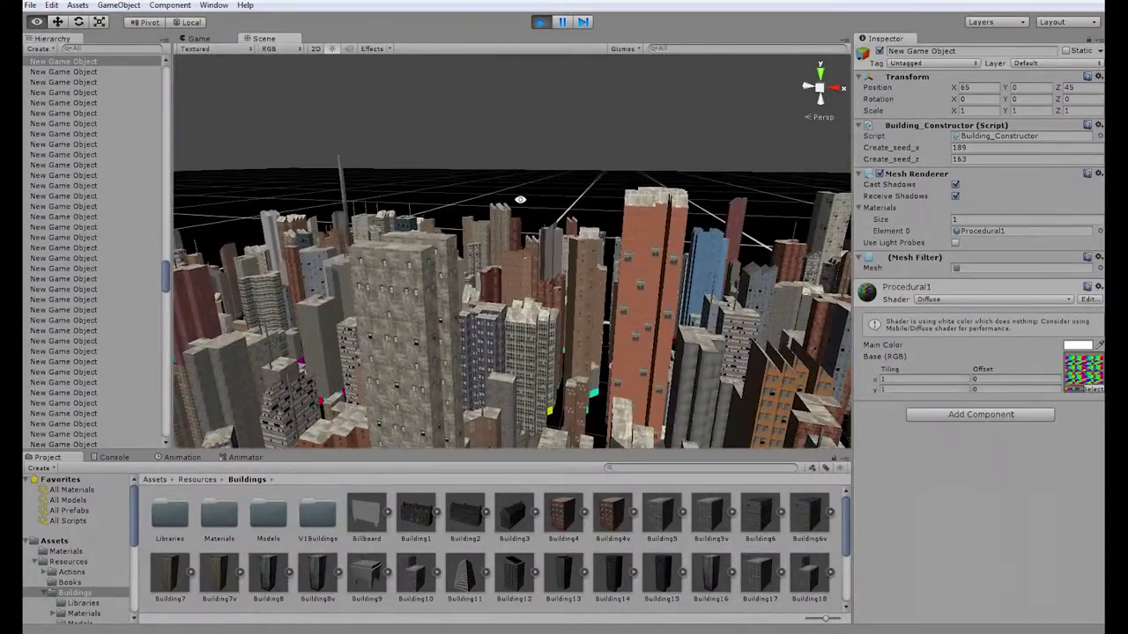
right_click_drag(520, 200, 546, 156)
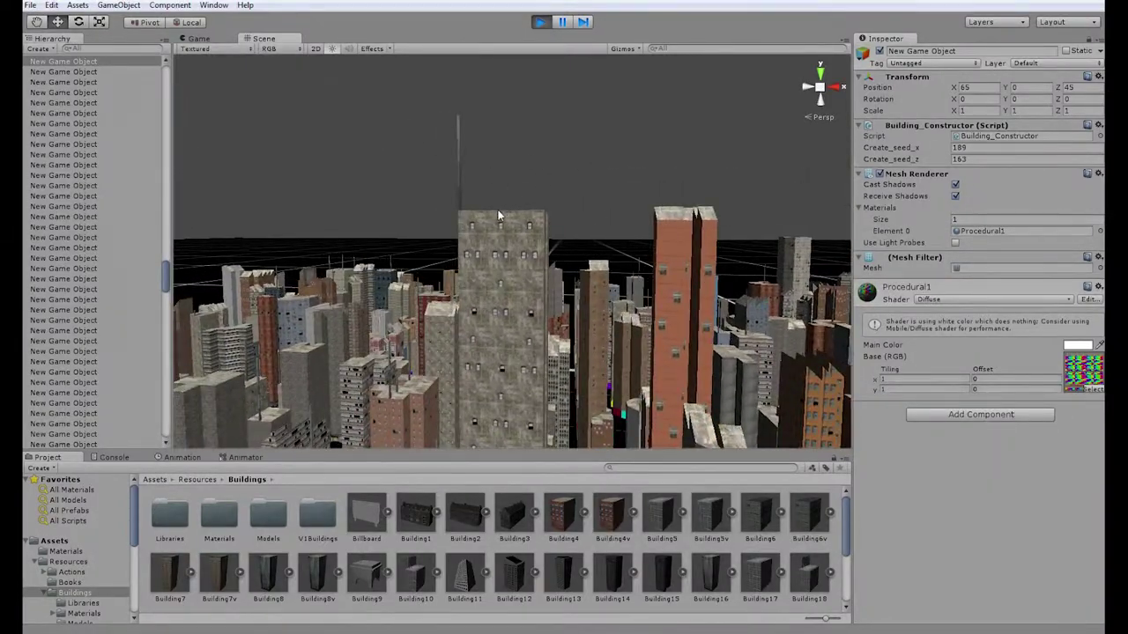
right_click_drag(497, 215, 577, 251)
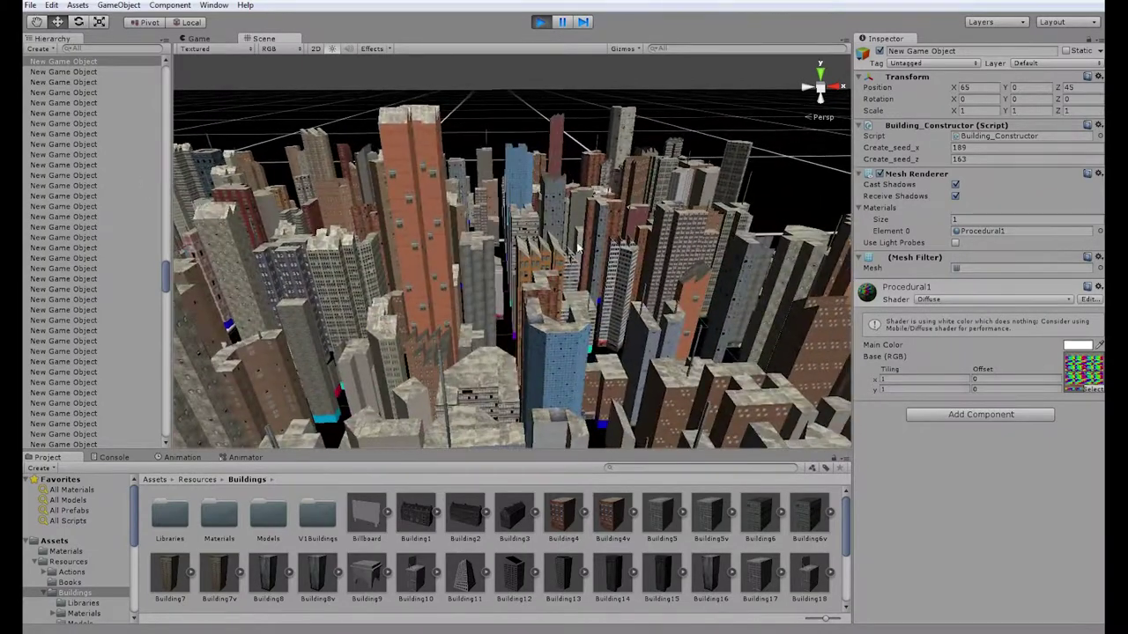
right_click_drag(677, 276, 395, 126)
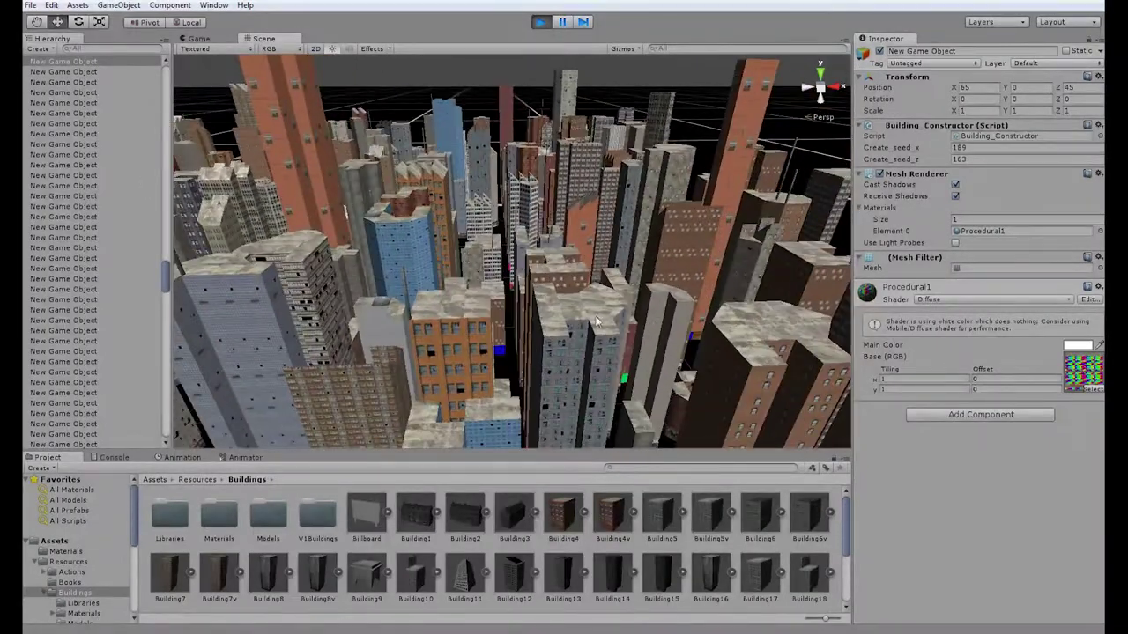
right_click_drag(426, 298, 490, 164)
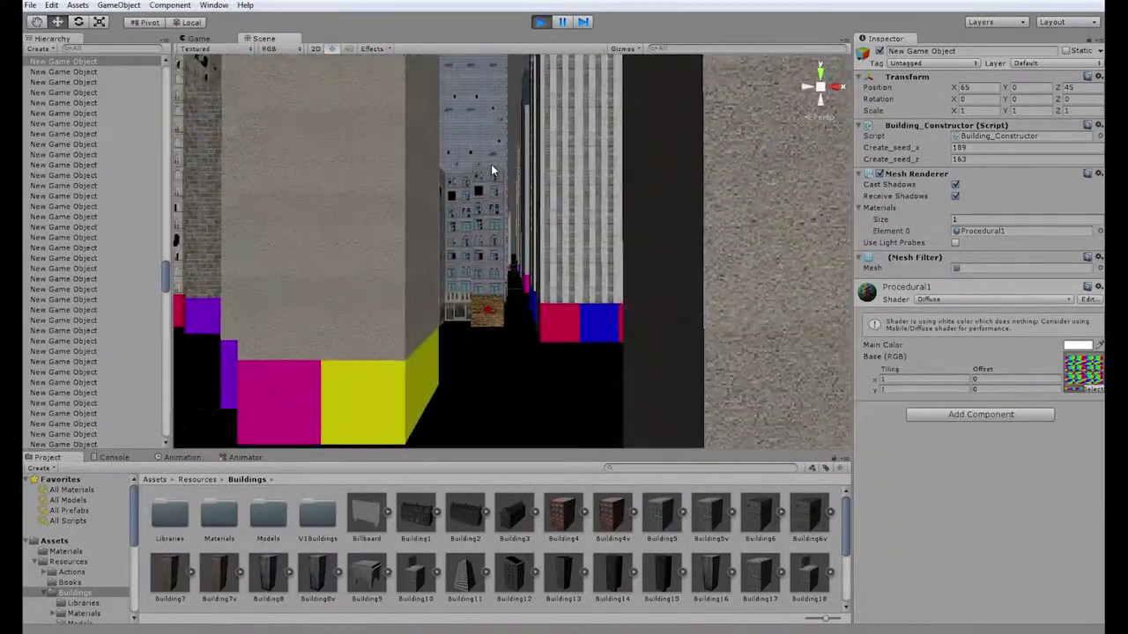
Stop Play mode and switch to Visual Studio to review the methods in Building_Constructor.cs, including Create_Vertice_Model
left_click(541, 22)
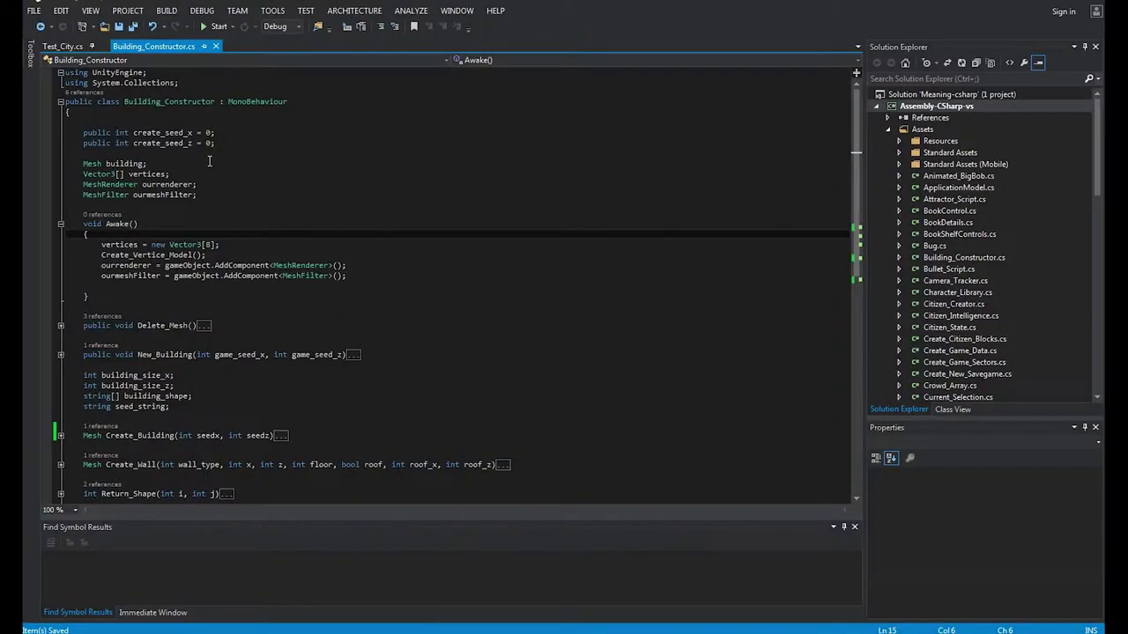
scroll(210, 161, "down", 6)
scroll(253, 225, "up", 6)
scroll(264, 267, "down", 7)
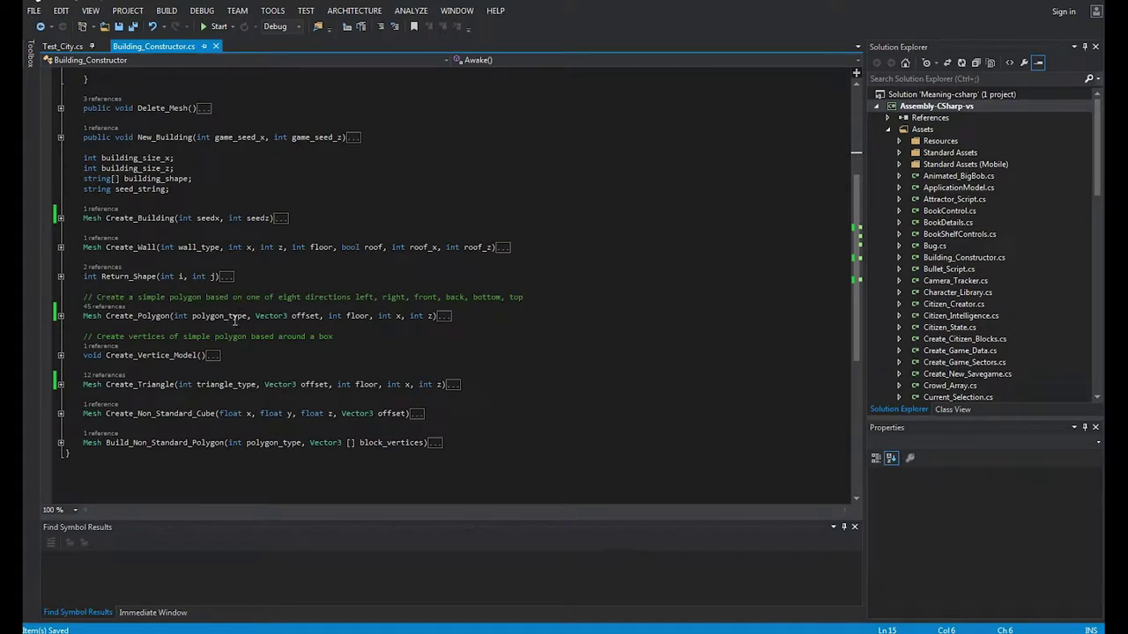
scroll(106, 321, "up", 6)
scroll(88, 339, "down", 7)
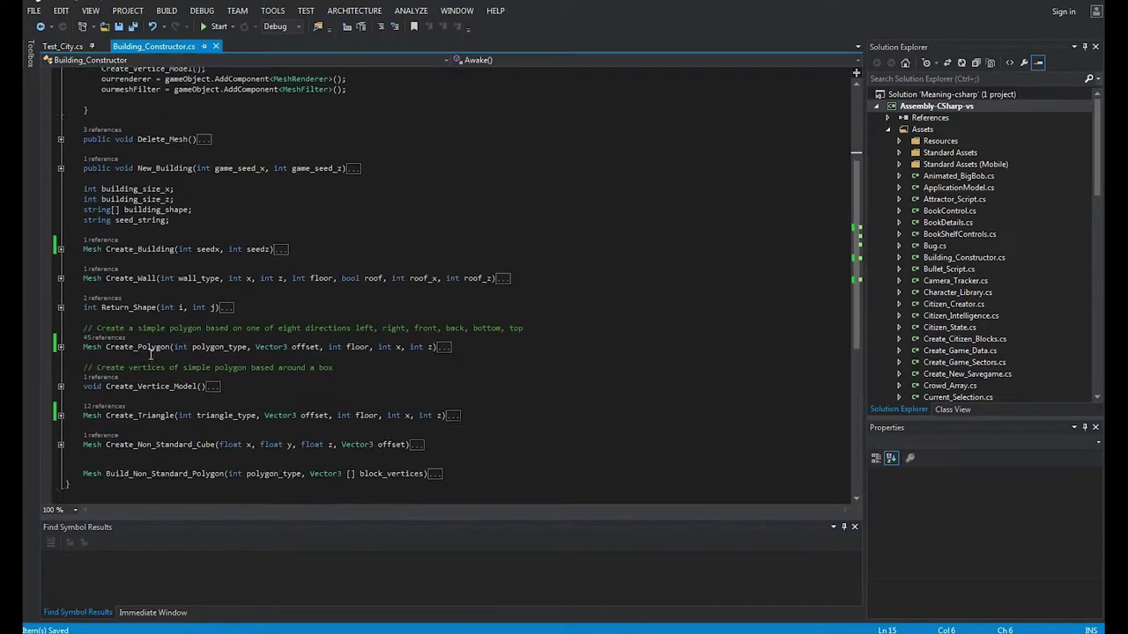
scroll(59, 326, "up", 5)
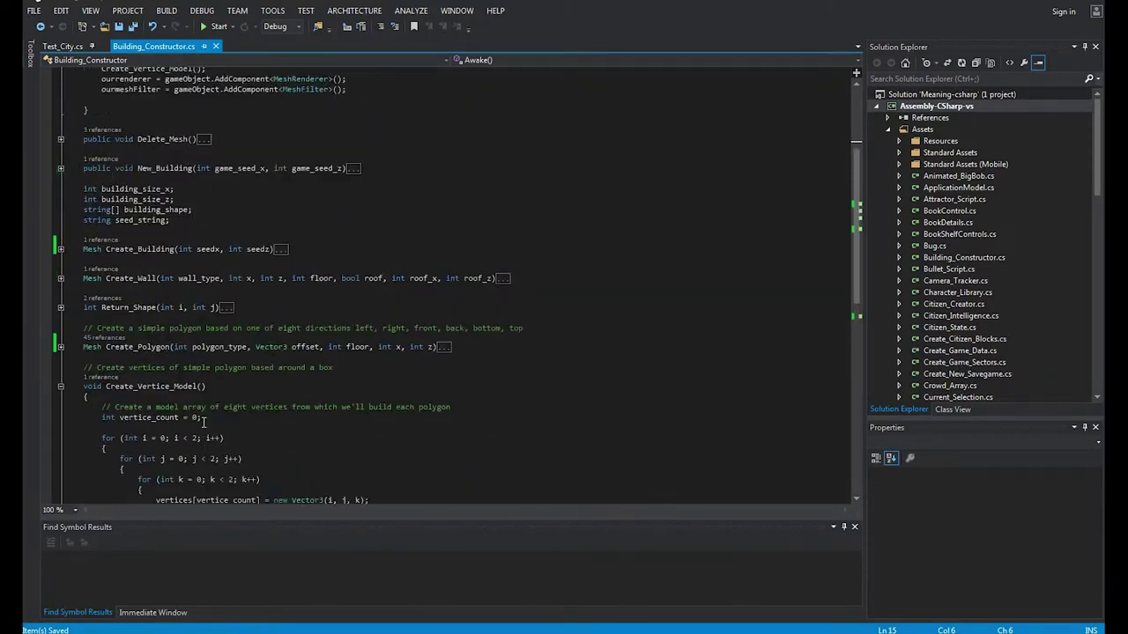
Review the nested loops in Create_Vertice_Model and the vertices array declared and initialised in Building_Constructor.cs
scroll(185, 399, "down", 7)
scroll(120, 217, "up", 2)
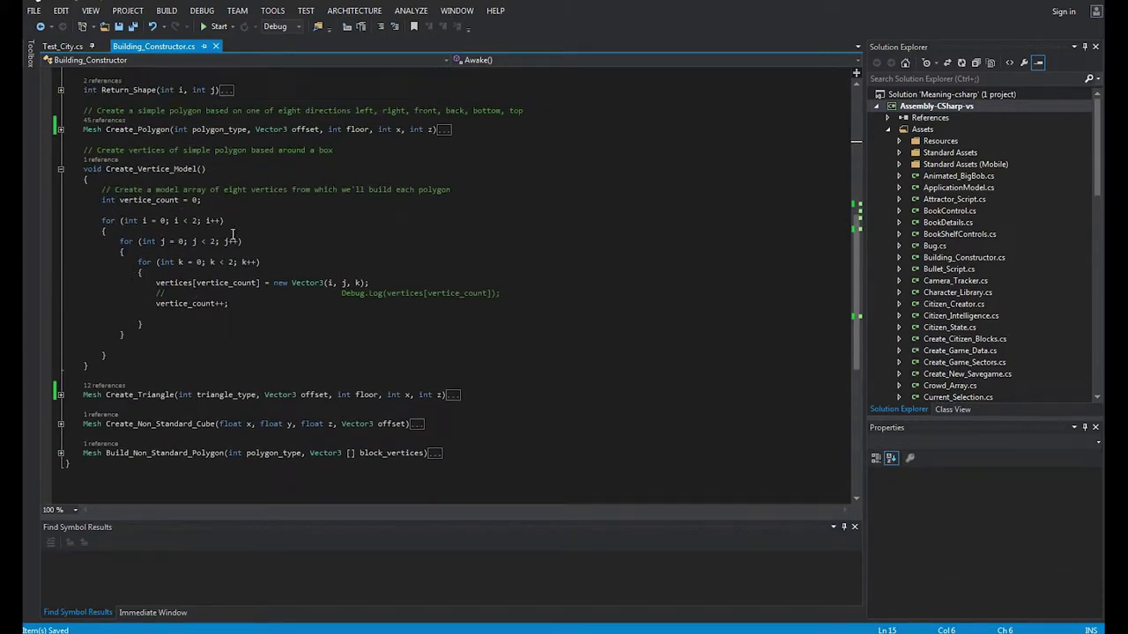
scroll(185, 271, "up", 13)
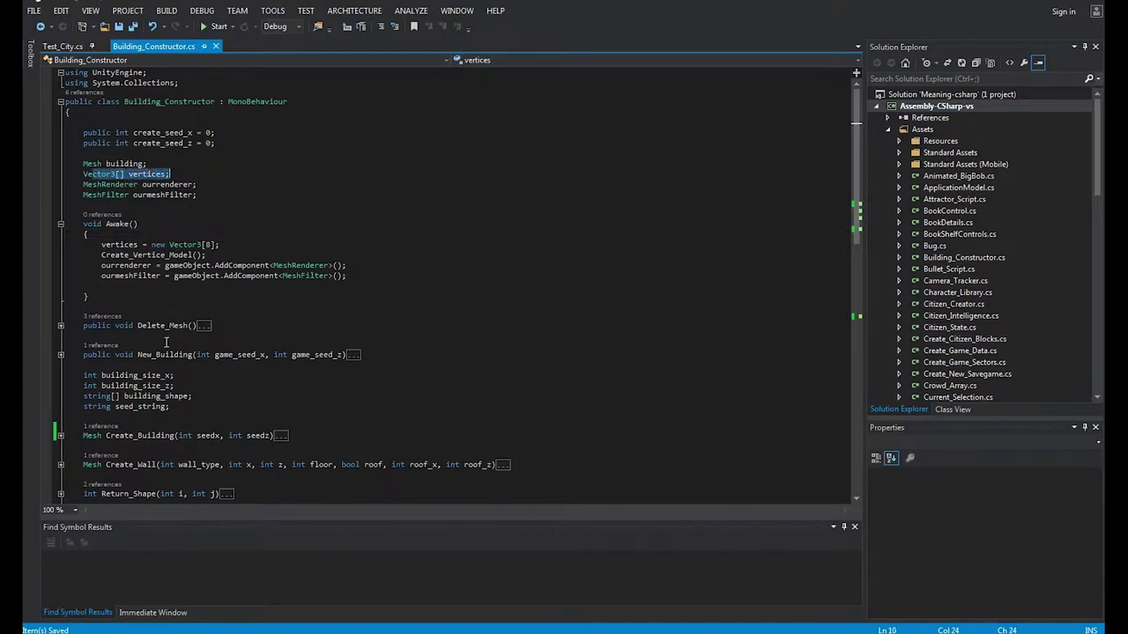
scroll(166, 342, "down", 12)
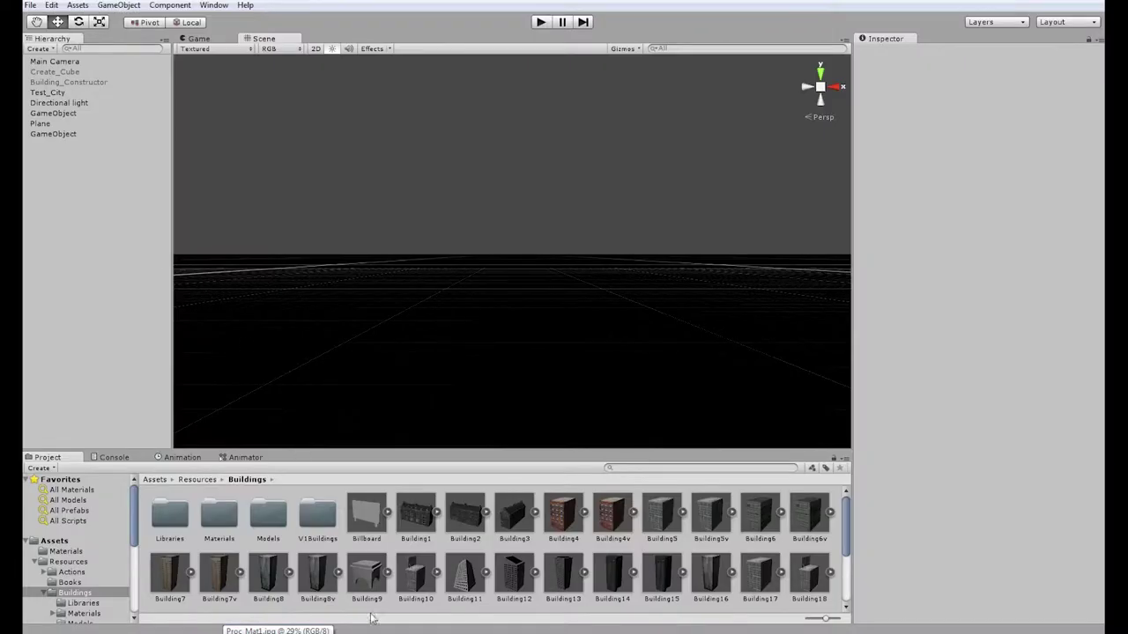
Switch to Photoshop's blank Untitled-1 document and draw a black square shape about 1038 px wide on the canvas
left_click(370, 632)
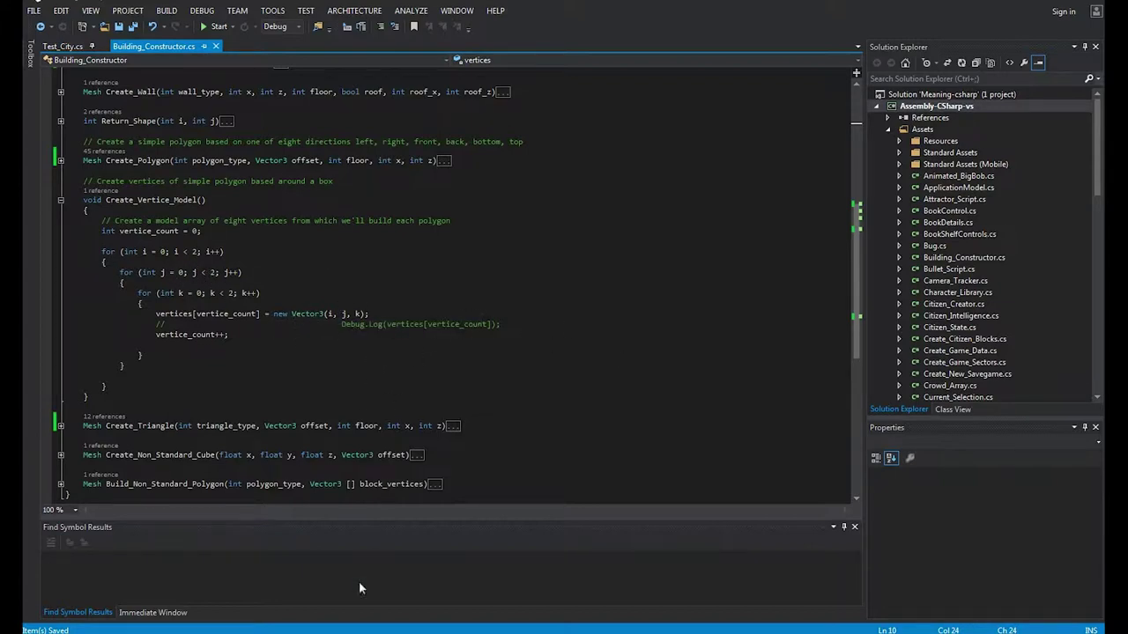
key("alt+Tab")
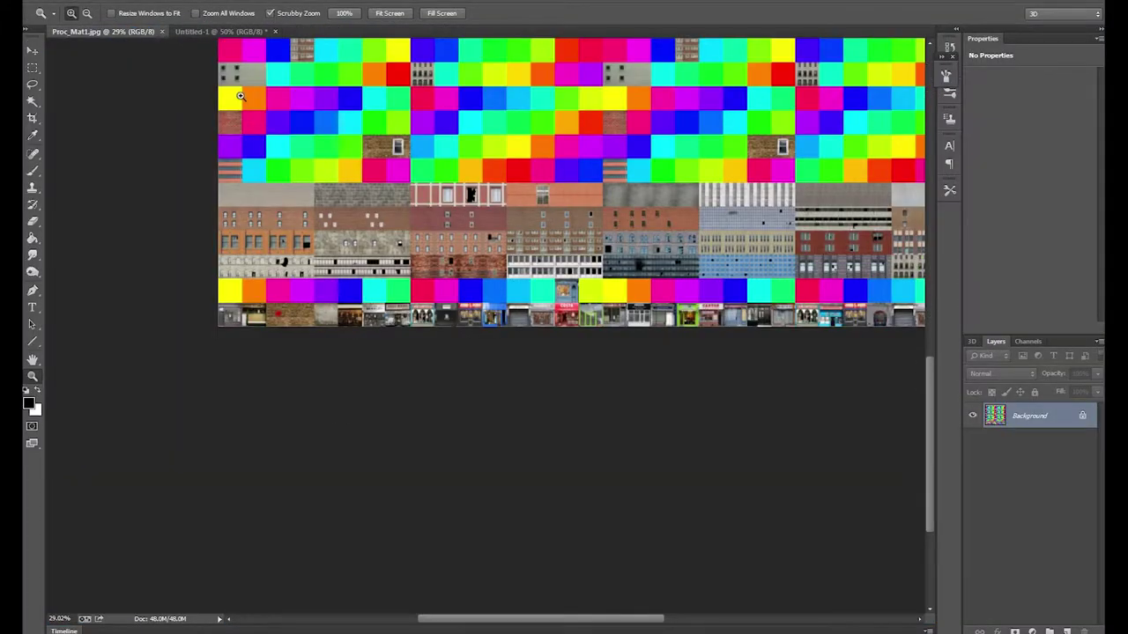
left_click(219, 32)
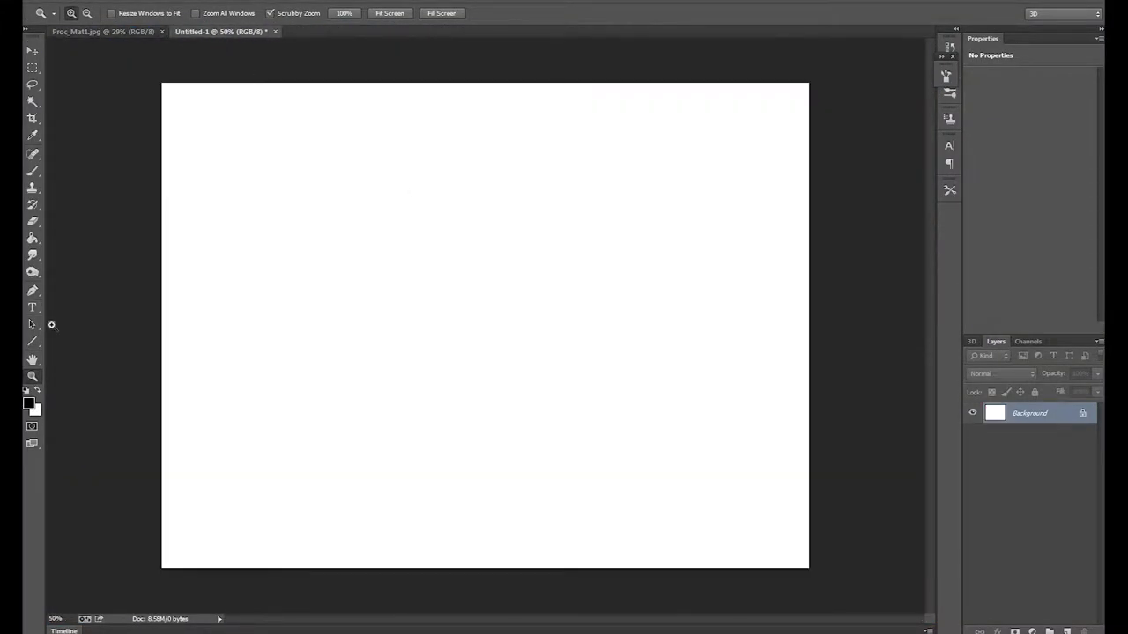
left_click(33, 342)
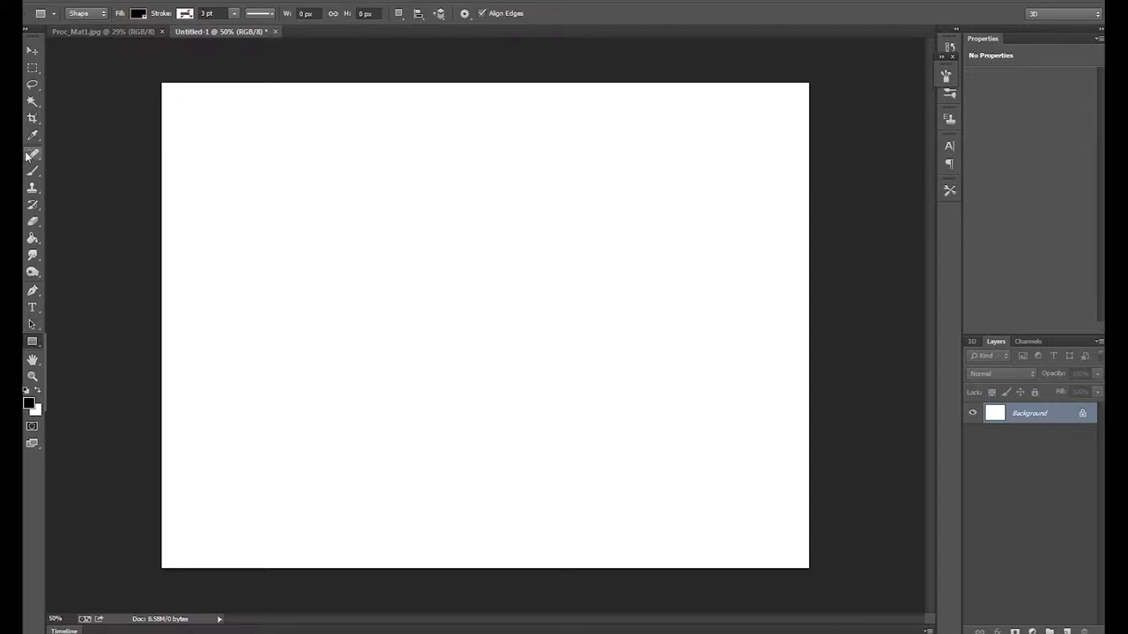
left_click_drag(251, 144, 588, 480)
Remove the square's fill so it has no fill colour
left_click(138, 14)
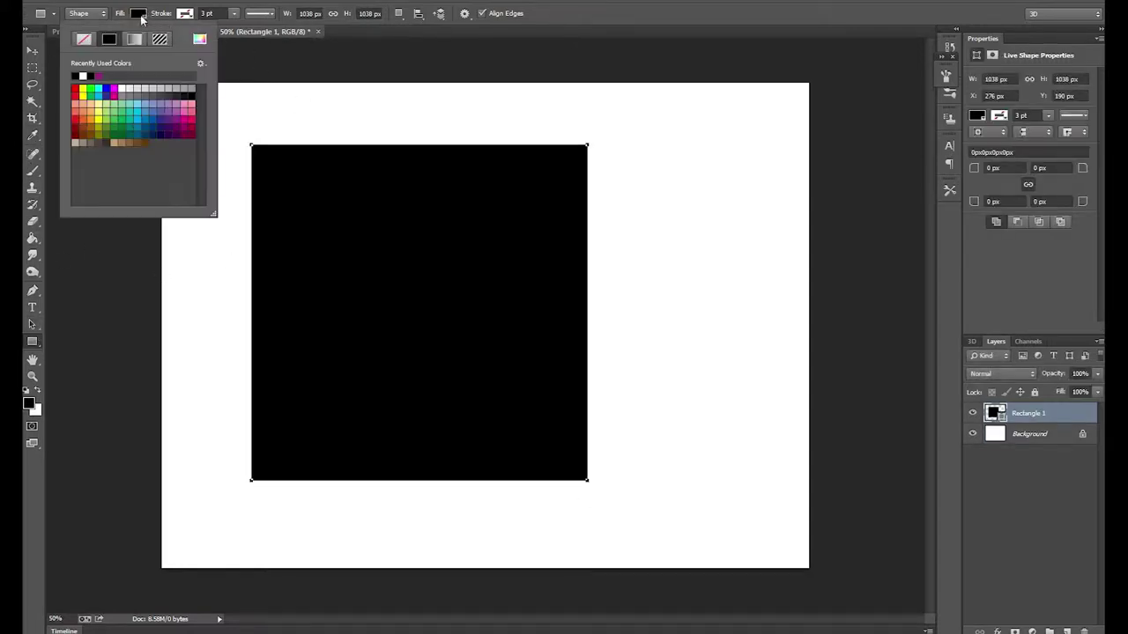
left_click(84, 39)
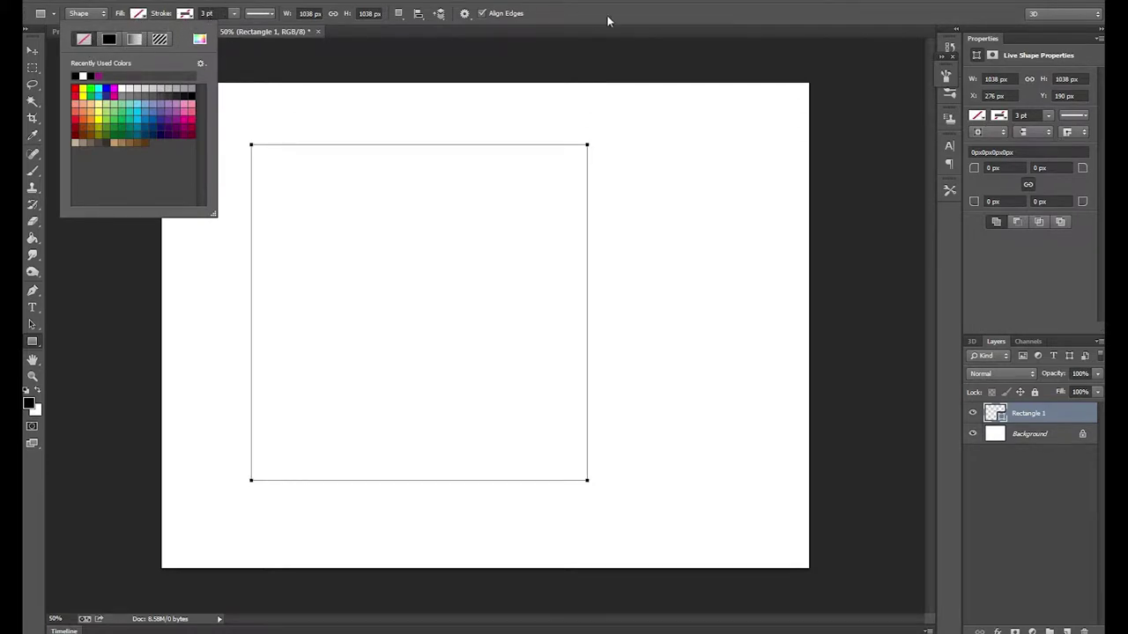
left_click(108, 40)
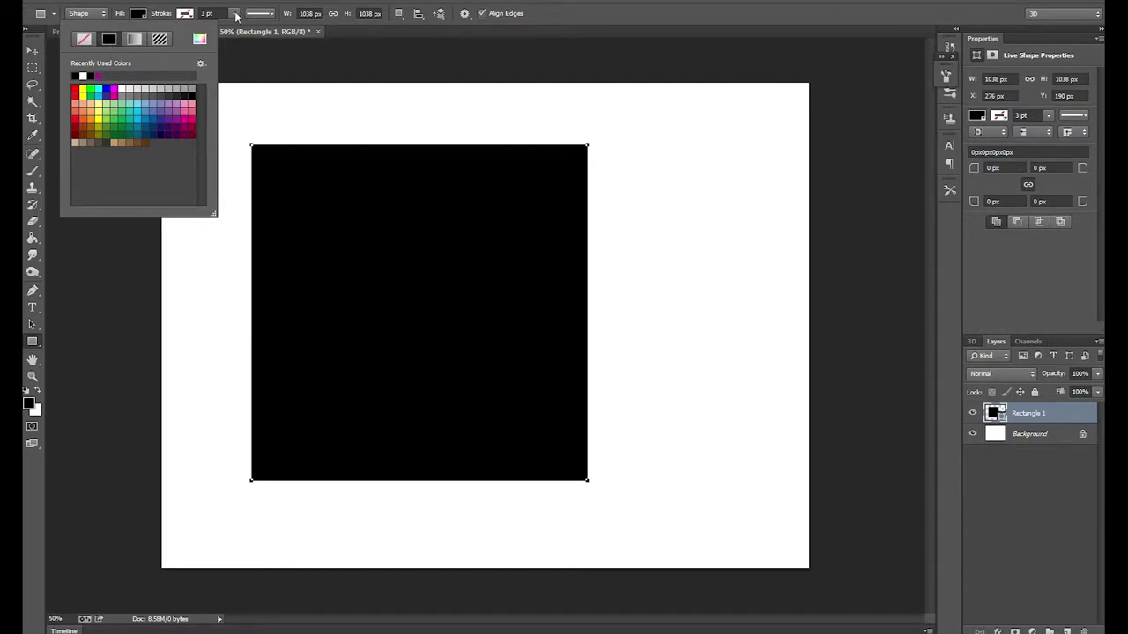
left_click(235, 15)
left_click(137, 15)
left_click(85, 38)
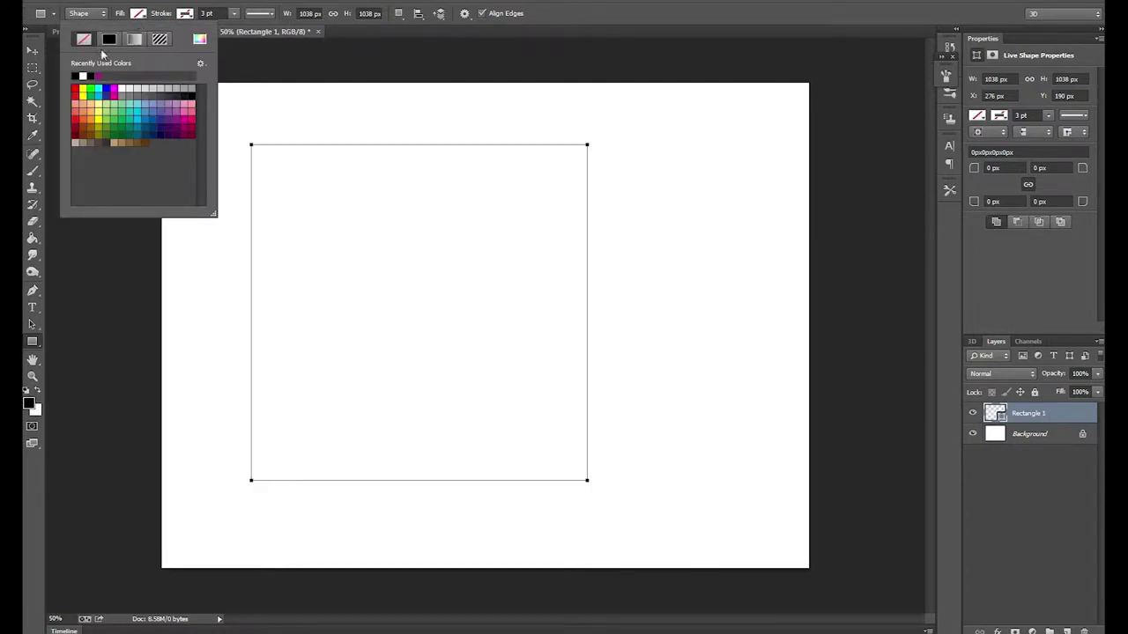
left_click(233, 20)
Give the square a solid black stroke with a width of about 8.42 pt
left_click(185, 14)
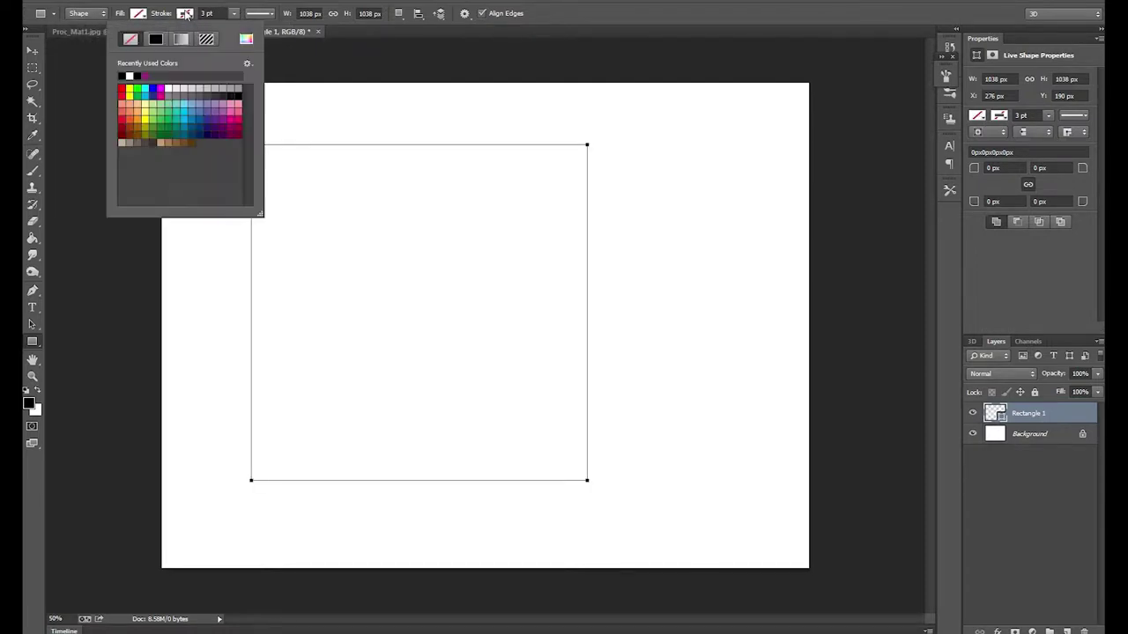
left_click(154, 40)
left_click(207, 15)
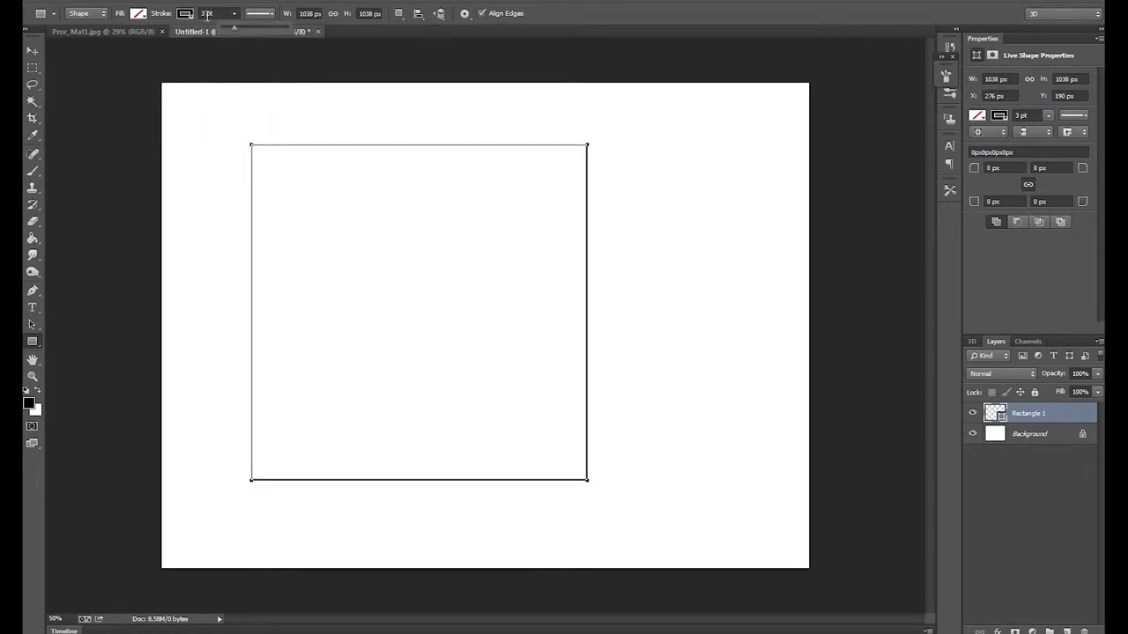
left_click(225, 17)
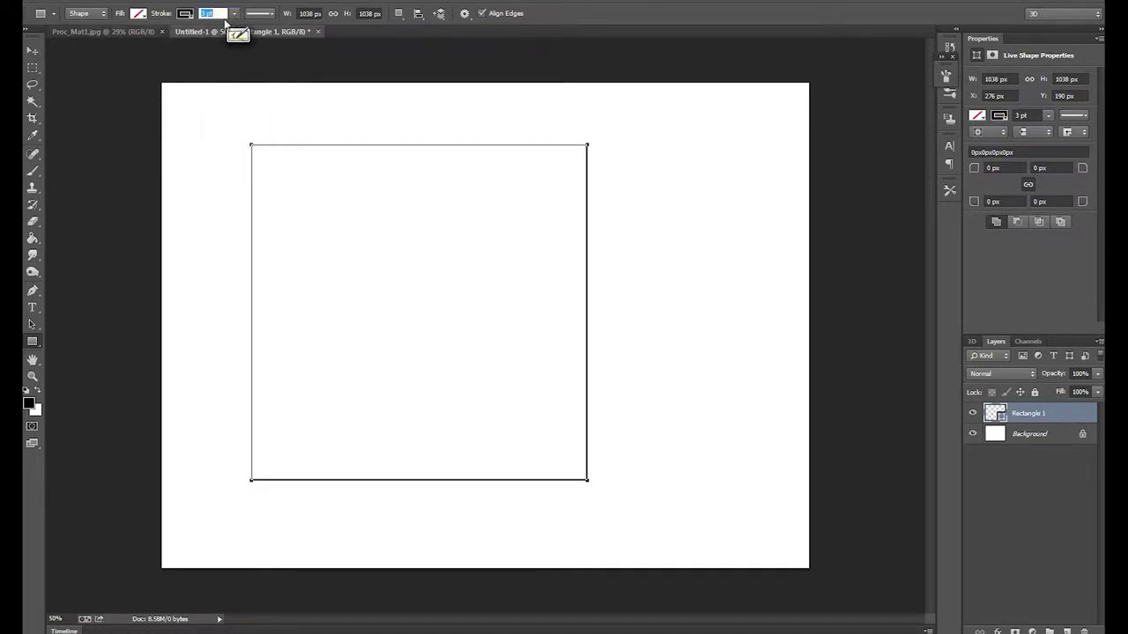
left_click(235, 15)
left_click_drag(229, 29, 241, 30)
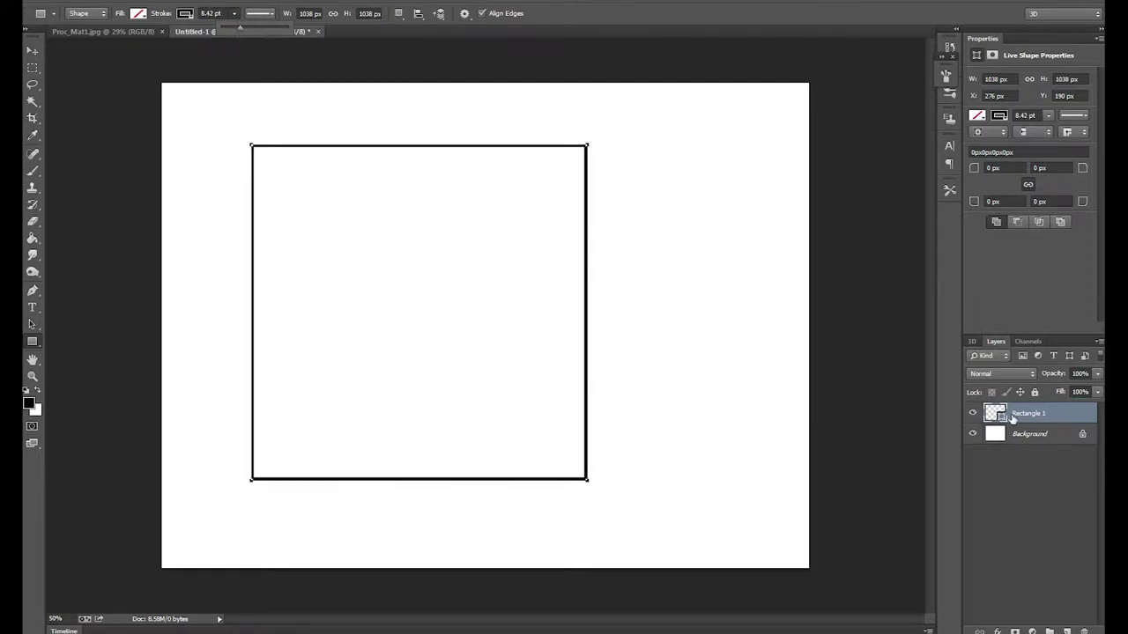
Distort the square with Free Transform by pulling all four corners inward into a slight perspective shape, and apply it
mouse_move(1030, 411)
left_mouse_down()
mouse_move(1086, 629)
mouse_move(1055, 414)
left_mouse_up()
key("ctrl+t")
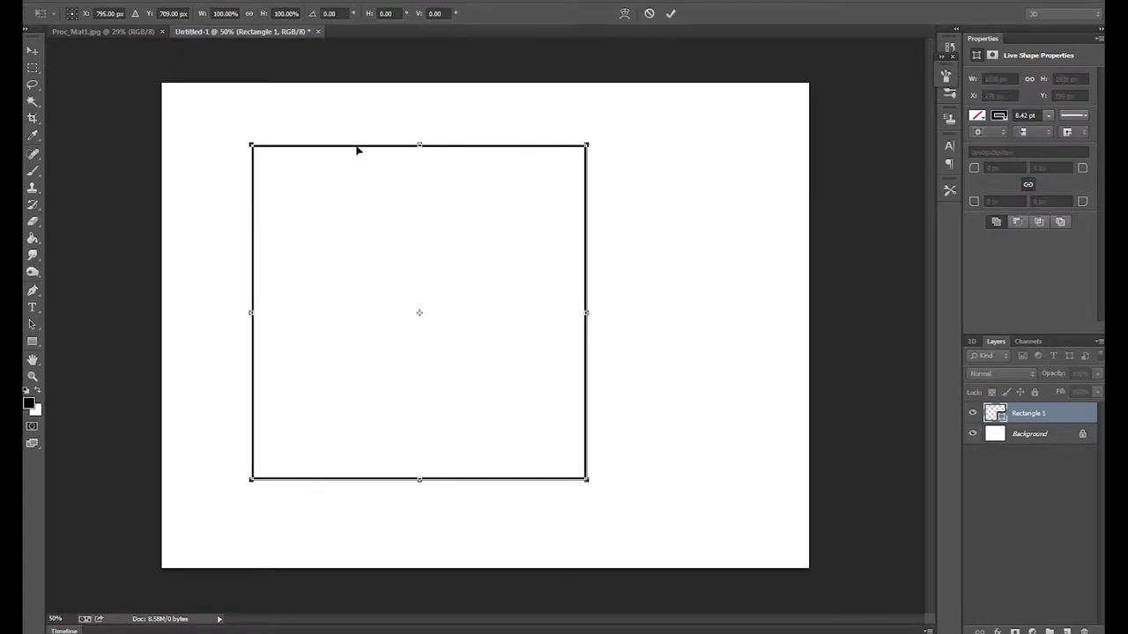
left_click_drag(268, 169, 281, 213, "ctrl")
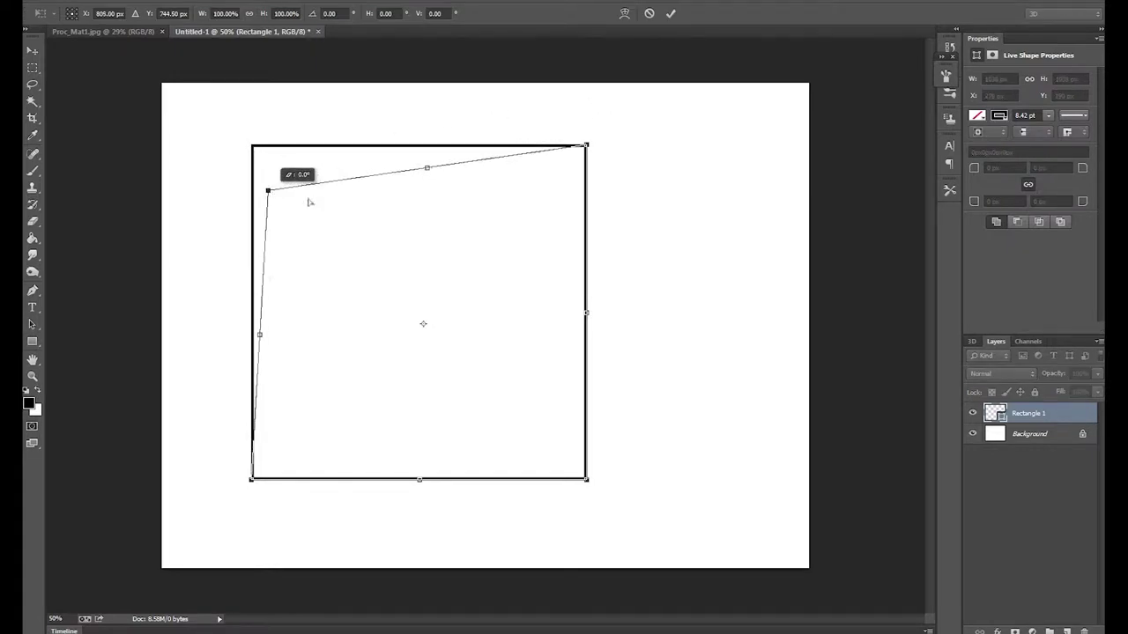
left_click_drag(267, 450, 283, 415, "ctrl")
left_click_drag(587, 146, 544, 200, "ctrl")
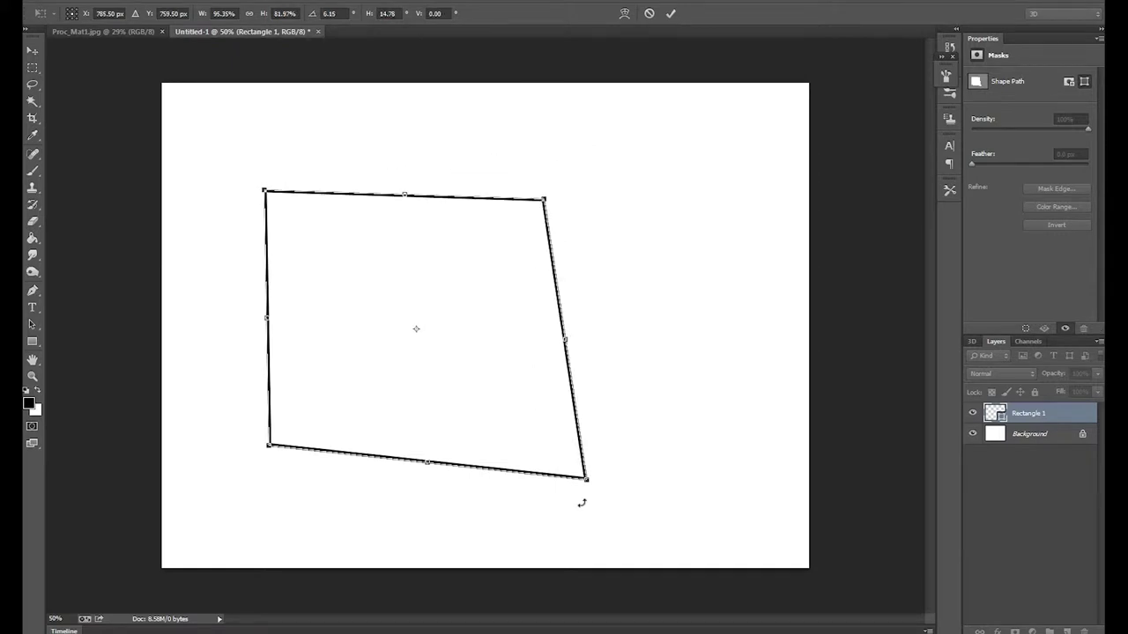
left_click_drag(586, 479, 545, 449, "ctrl")
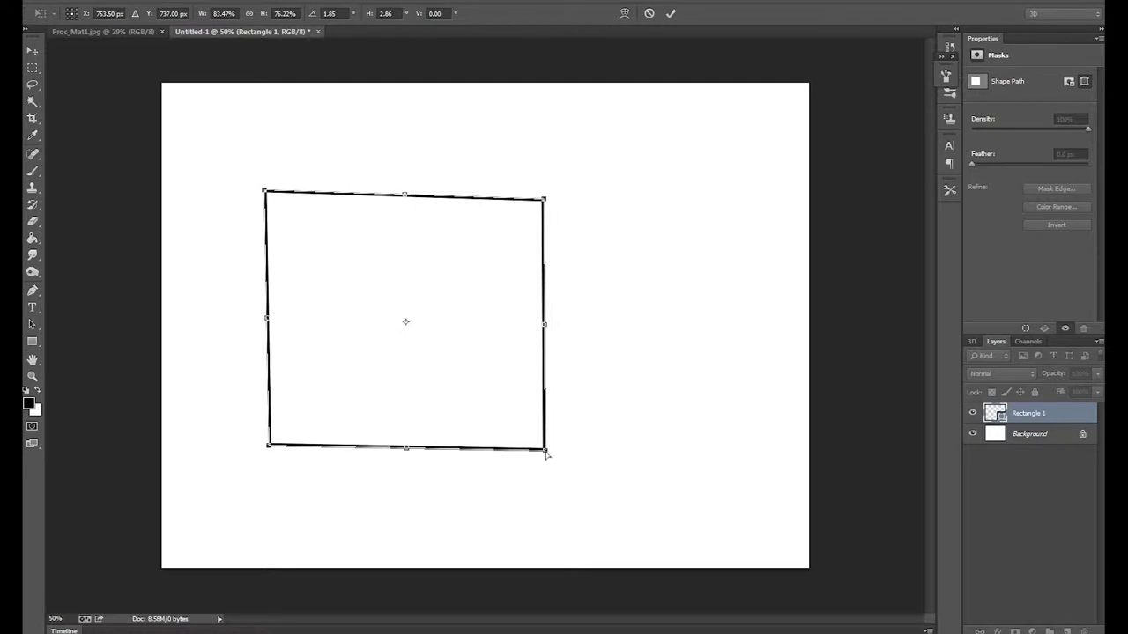
left_click_drag(546, 451, 543, 434, "ctrl")
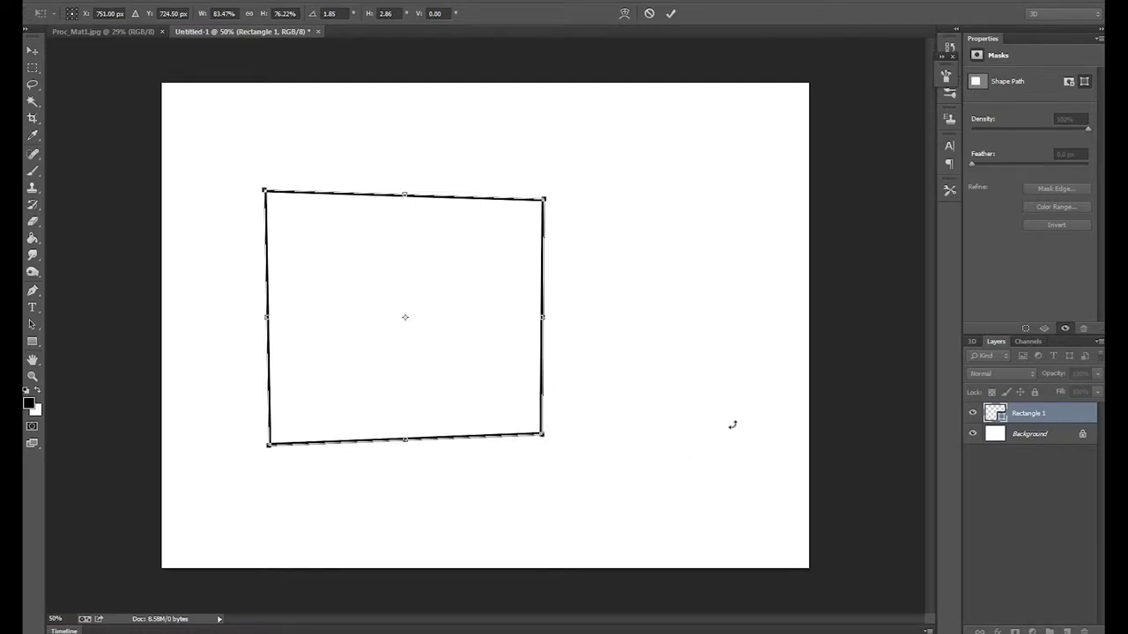
key("Return")
left_click(535, 236)
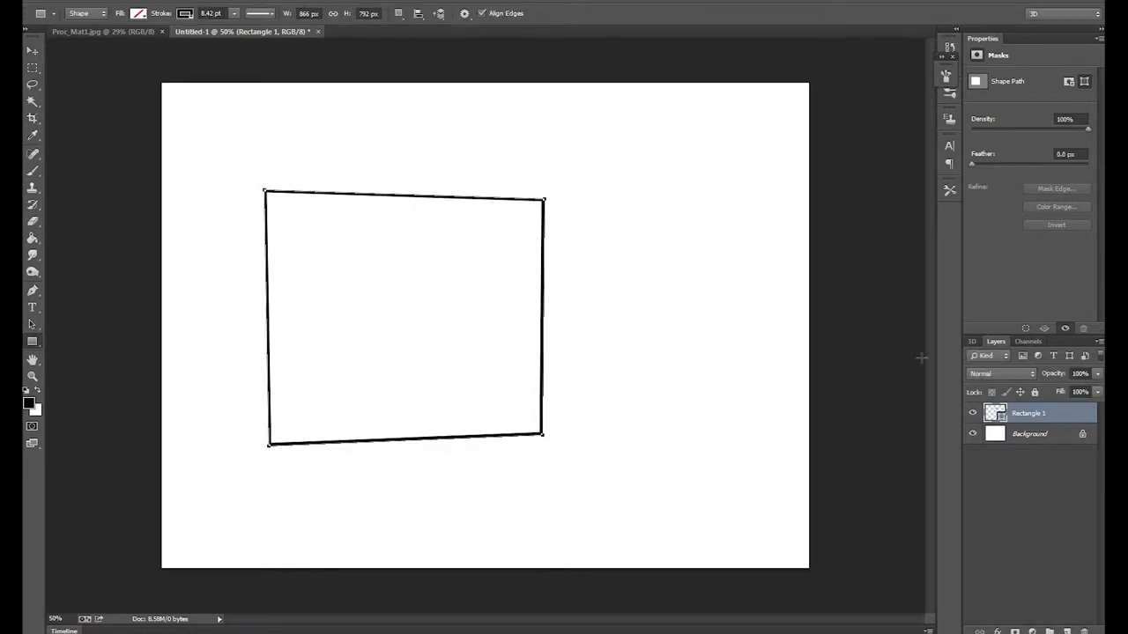
Duplicate the Rectangle 1 layer and offset the copy down and to the right so it overlaps the original
left_click_drag(1042, 418, 1067, 632)
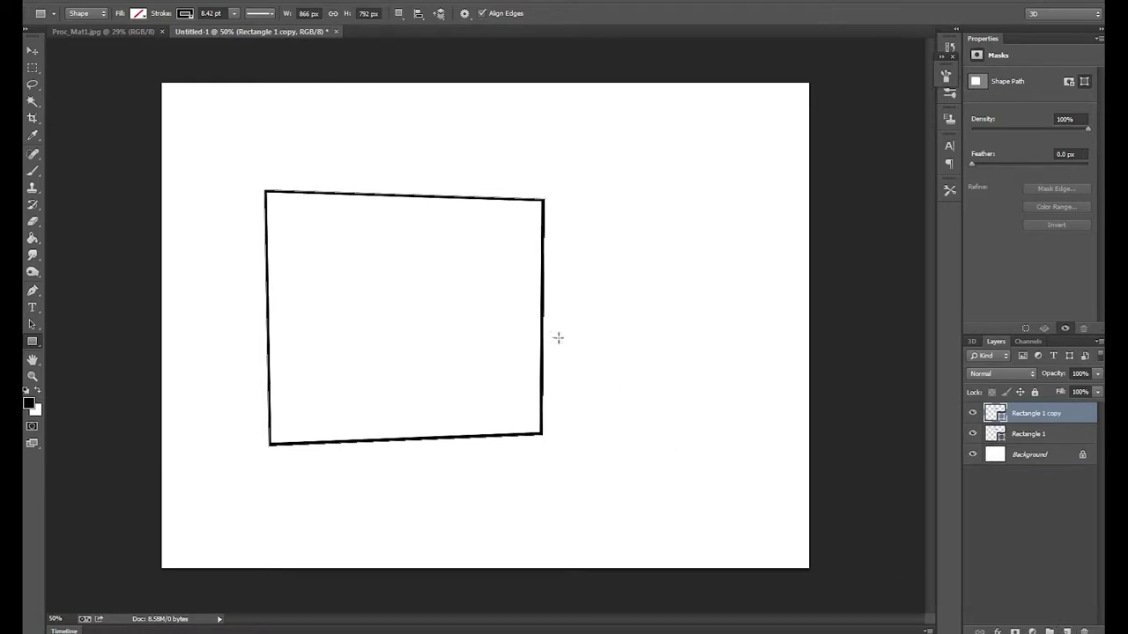
key("v")
left_click_drag(535, 337, 564, 347)
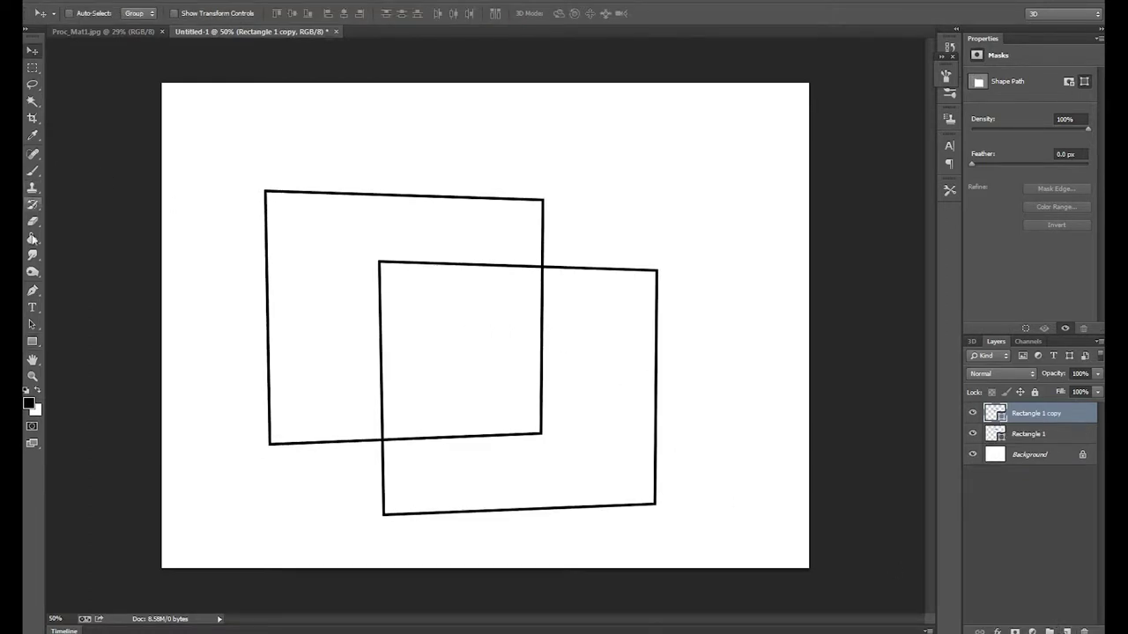
Connect the four matching corners of the two rectangles with straight lines to form a wireframe cube
left_click(35, 342)
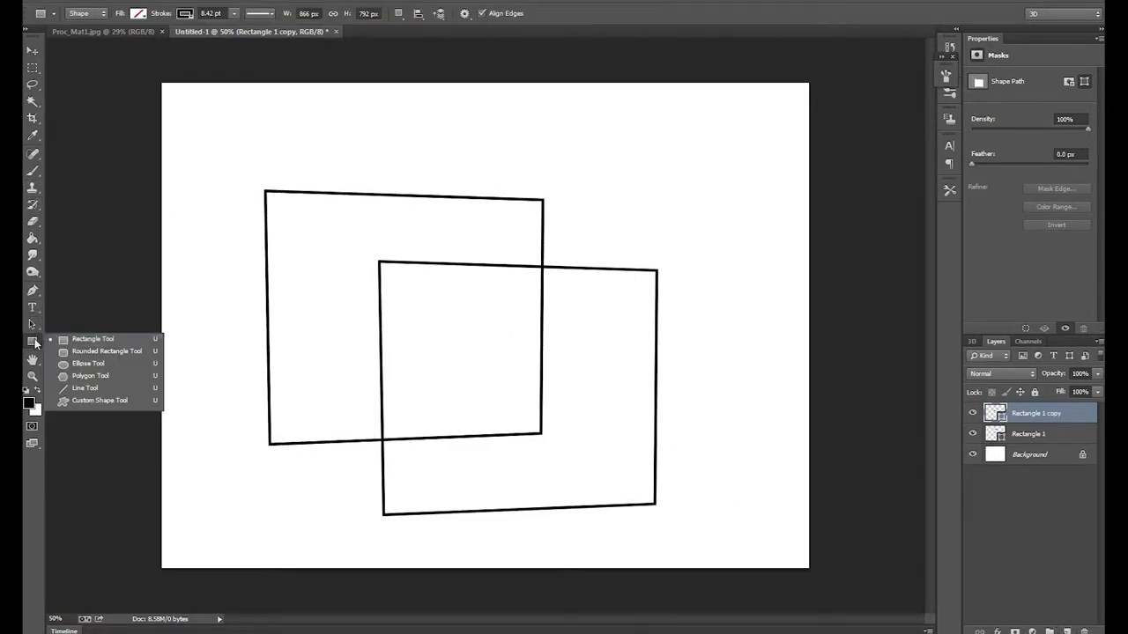
left_click(88, 392)
left_click_drag(263, 190, 383, 262)
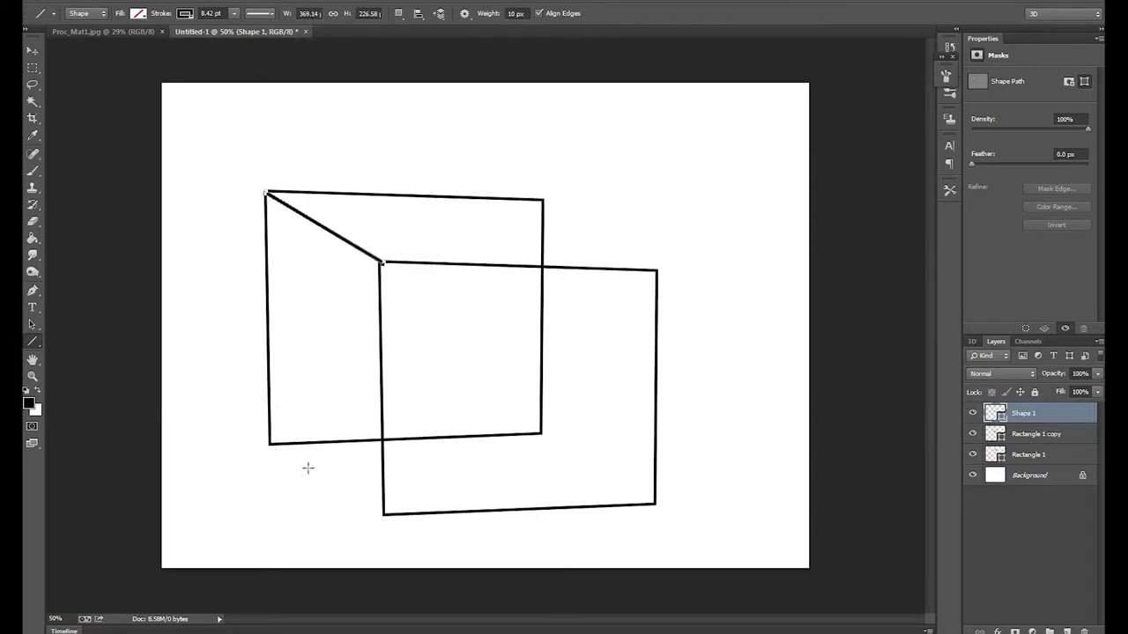
left_click_drag(269, 443, 385, 514)
left_click_drag(541, 201, 657, 271)
left_click_drag(543, 436, 654, 503)
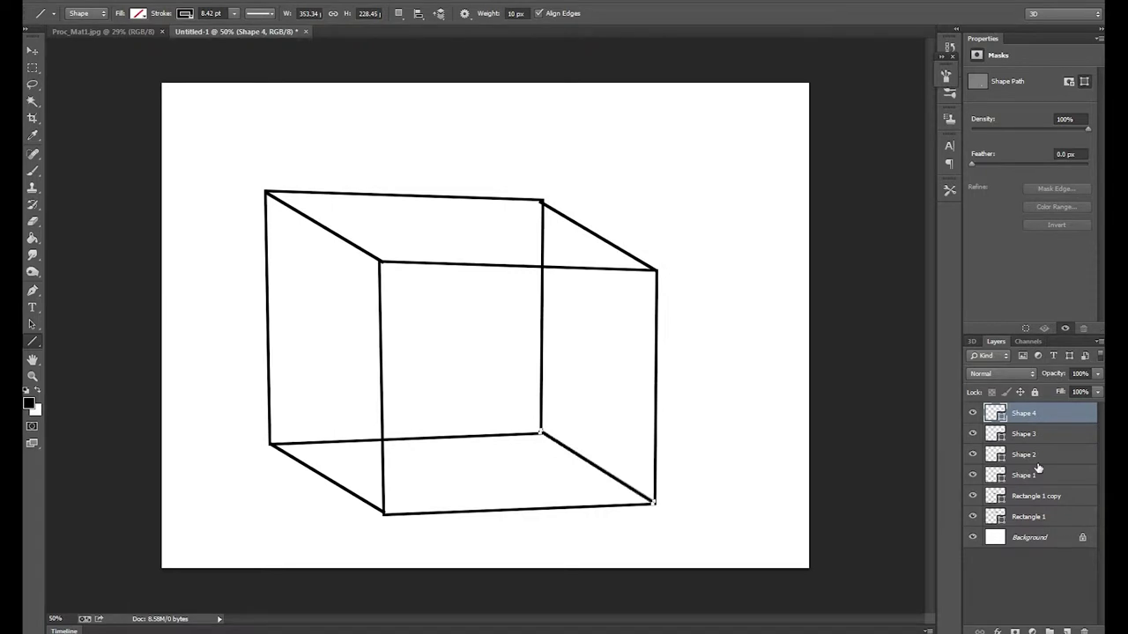
Merge all the shape layers into the Background and add a new empty layer for brush annotations
key("b")
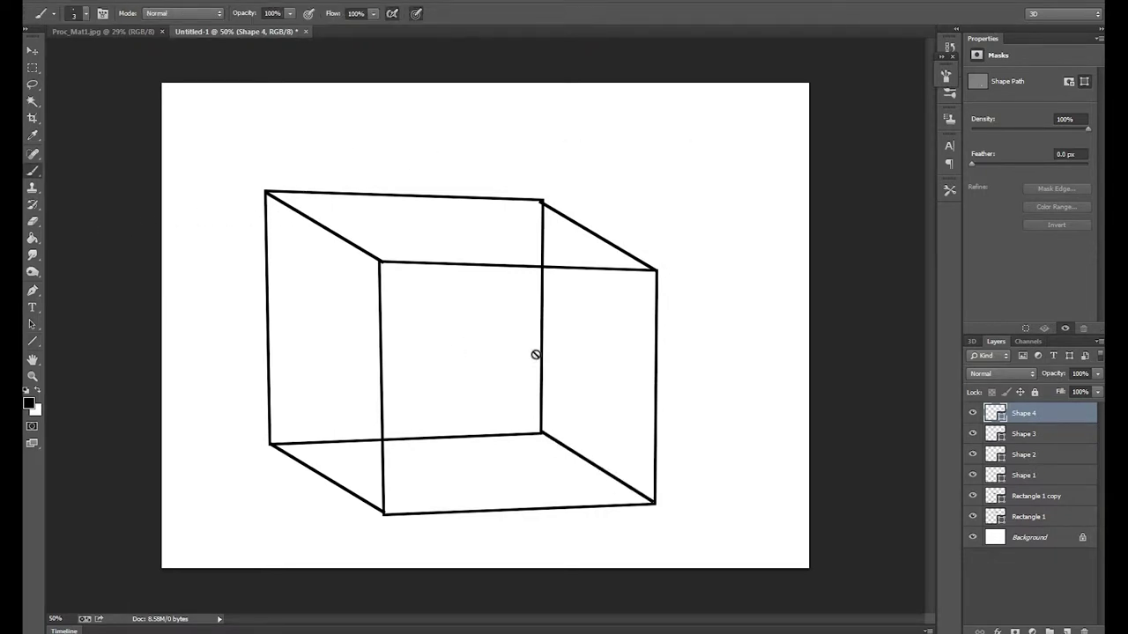
left_click(1027, 540, "shift")
key("ctrl+e")
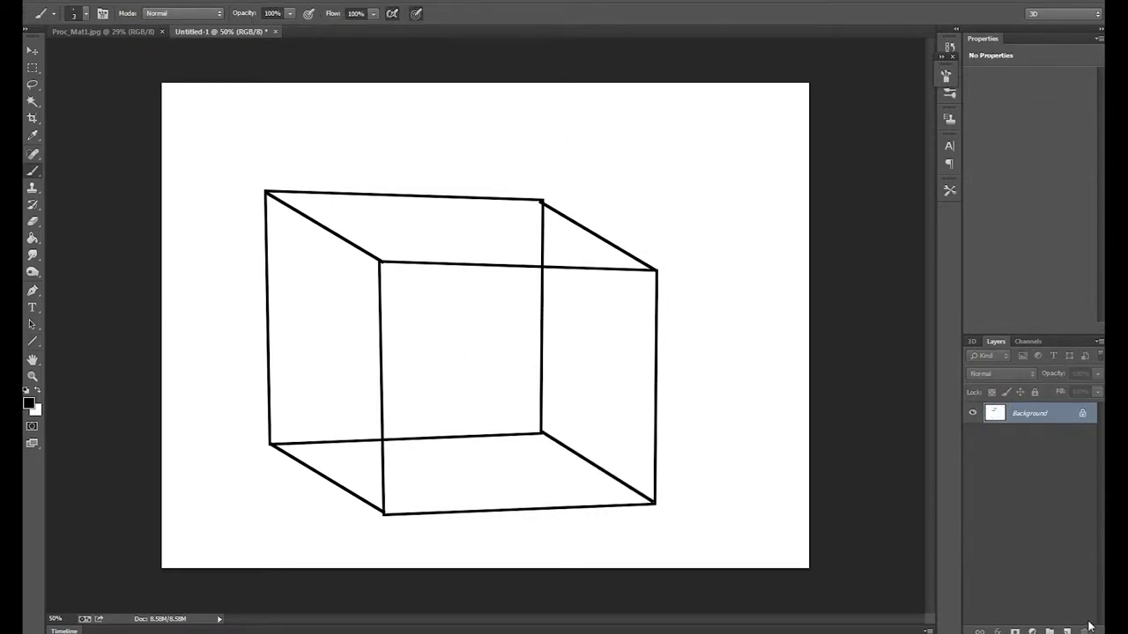
left_click(1068, 631)
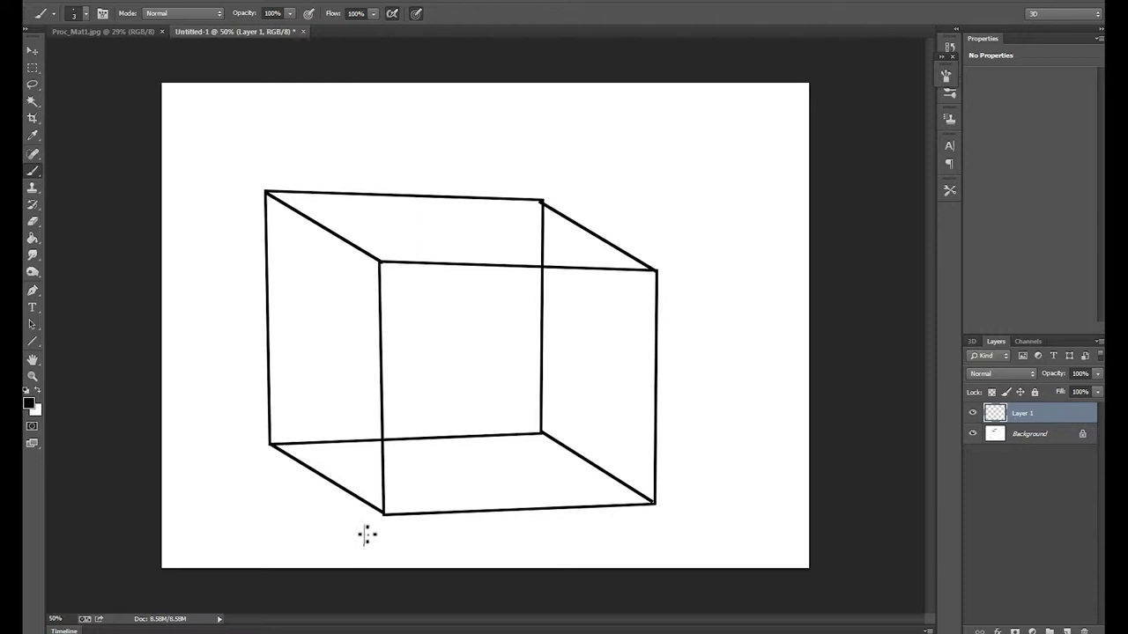
Handwrite the labels P1 to P4 beside the cube's four left-hand corners, using a brush enlarged to size 15
left_click_drag(365, 544, 369, 533)
key("bracketright")
key("bracketright")
key("bracketright")
key("bracketright")
key("bracketright")
mouse_move(364, 527)
left_mouse_down()
mouse_move(361, 546)
mouse_move(372, 552)
left_mouse_up()
mouse_move(242, 435)
left_mouse_down()
mouse_move(244, 459)
mouse_move(246, 448)
left_mouse_up()
left_click_drag(253, 453, 261, 463)
mouse_move(380, 232)
left_mouse_down()
mouse_move(382, 255)
mouse_move(385, 240)
mouse_move(392, 256)
left_mouse_up()
mouse_move(242, 169)
left_mouse_down()
mouse_move(244, 194)
mouse_move(247, 181)
mouse_move(255, 187)
left_mouse_up()
left_click_drag(254, 179, 253, 194)
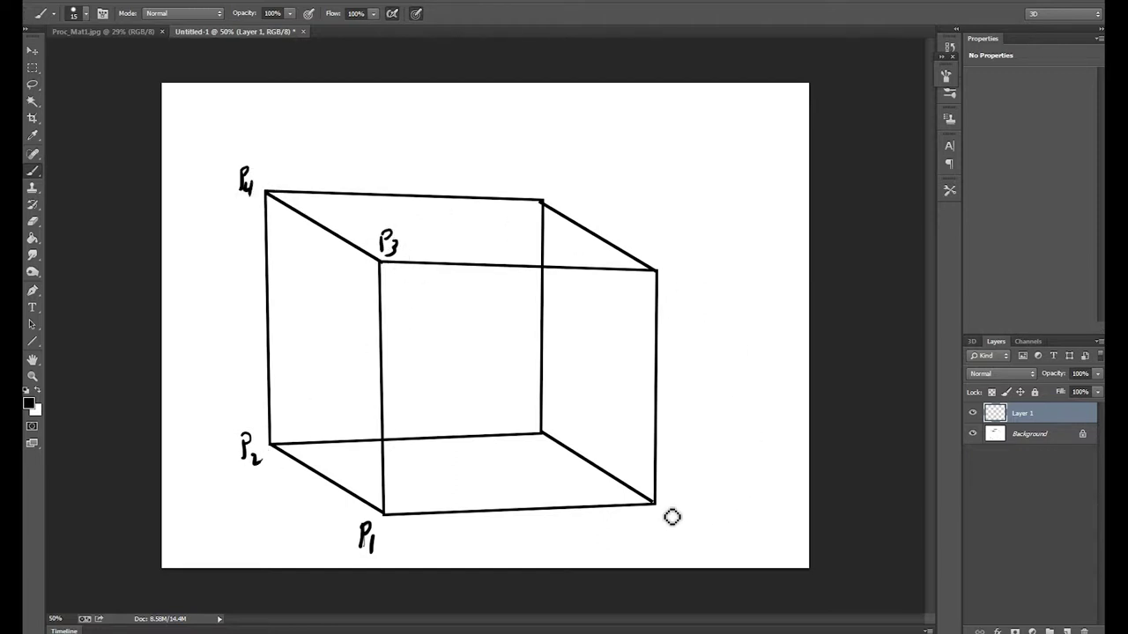
Handwrite P5, P6 and P7 at the cube's right-hand corners and label the remaining upper back corner
mouse_move(666, 504)
left_mouse_down()
mouse_move(667, 526)
mouse_move(671, 516)
mouse_move(677, 526)
left_mouse_up()
left_click_drag(683, 509, 687, 508)
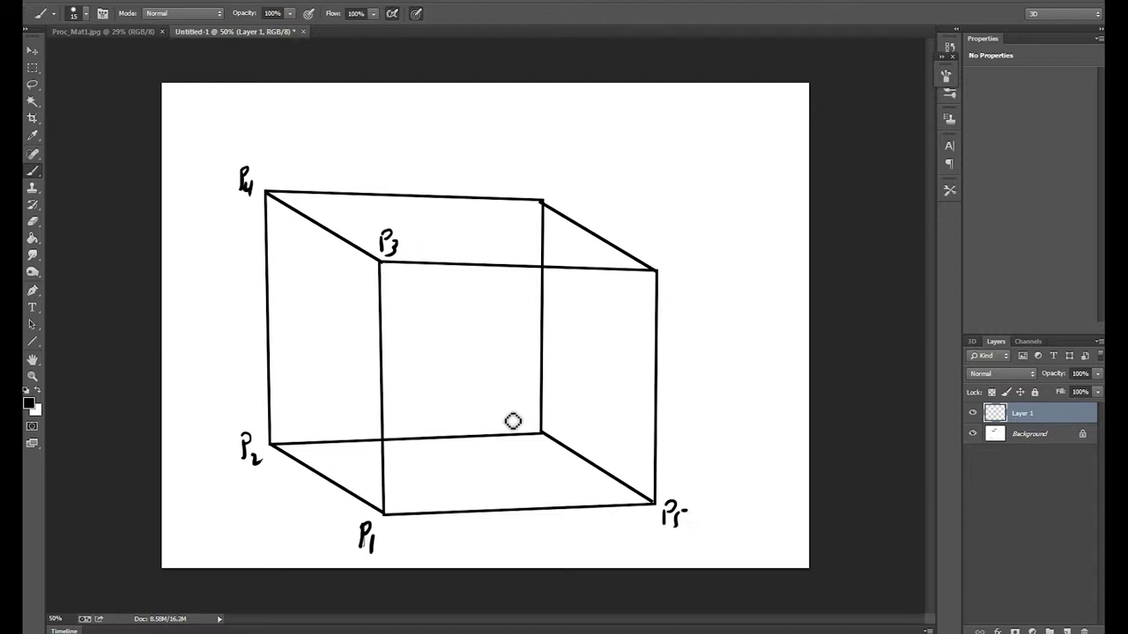
left_click_drag(507, 404, 508, 428)
left_click_drag(507, 404, 517, 423)
left_click_drag(670, 256, 670, 277)
left_click_drag(669, 257, 688, 278)
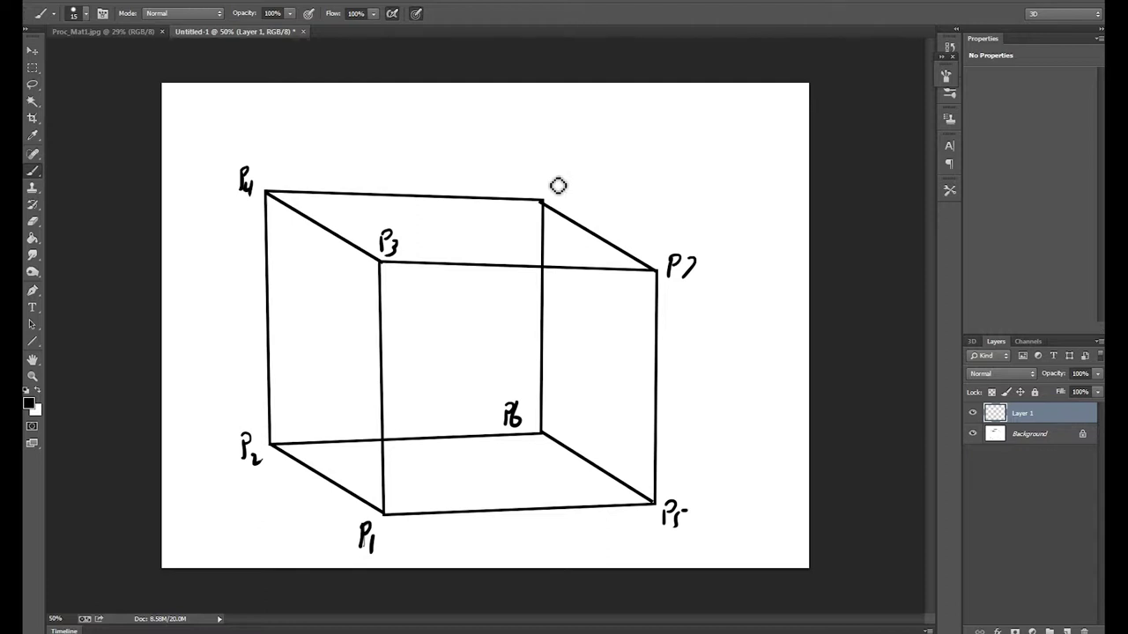
mouse_move(550, 172)
left_mouse_down()
mouse_move(550, 193)
mouse_move(569, 173)
left_mouse_up()
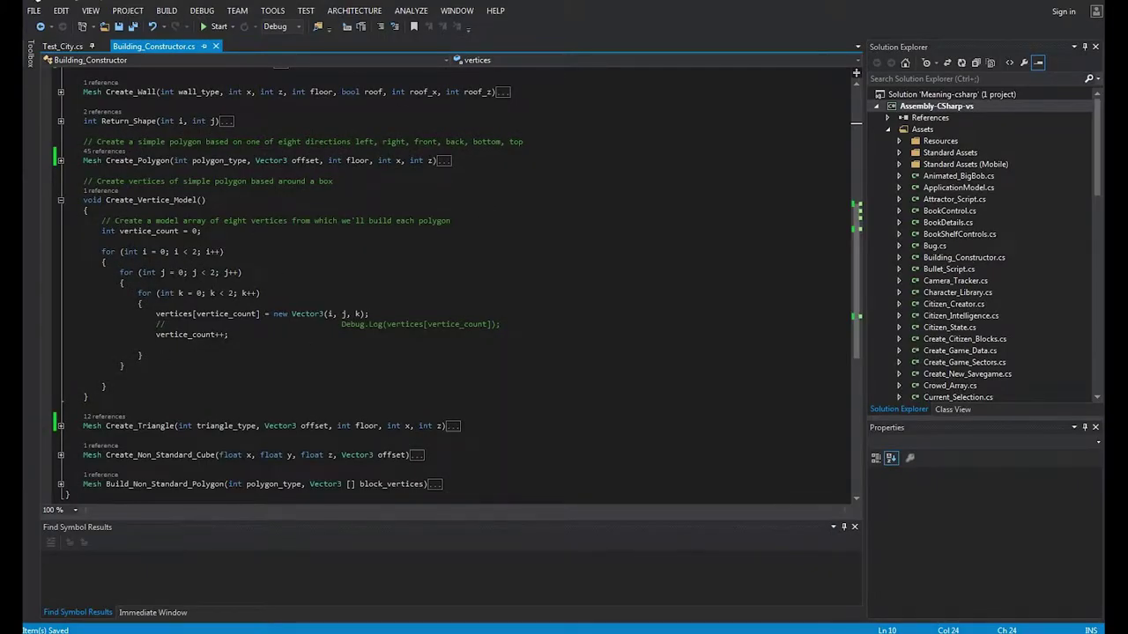
Switch to Visual Studio, collapse Create_Vertice_Model and expand Create_Polygon to examine its vertex, triangle and UV assignments for each side
left_click(63, 200)
left_click(60, 200)
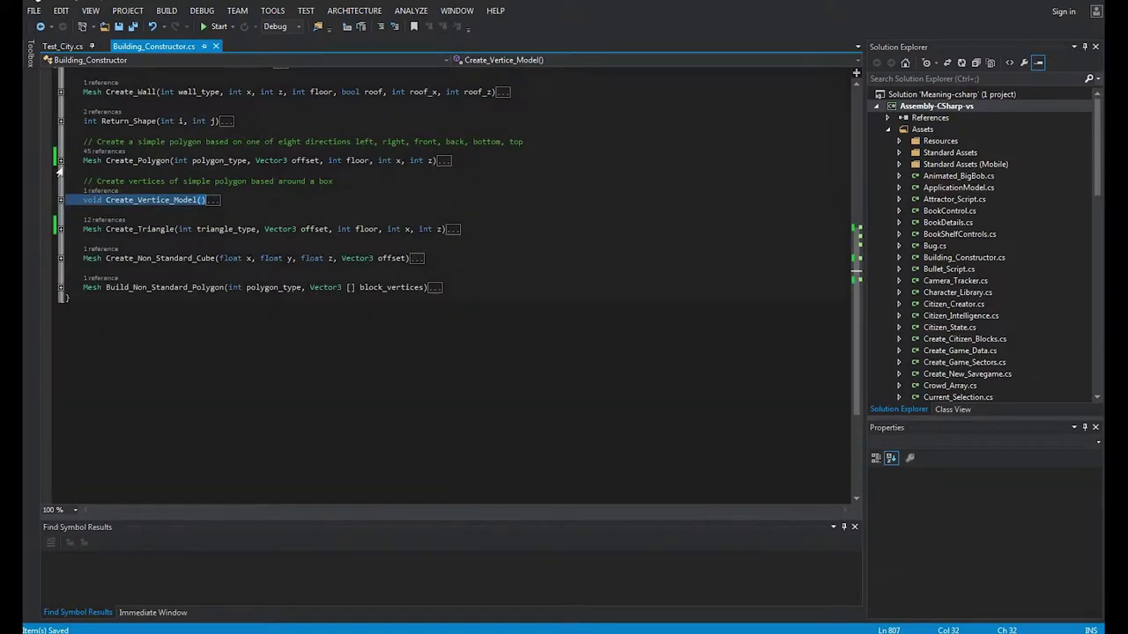
left_click(61, 161)
scroll(201, 211, "down", 18)
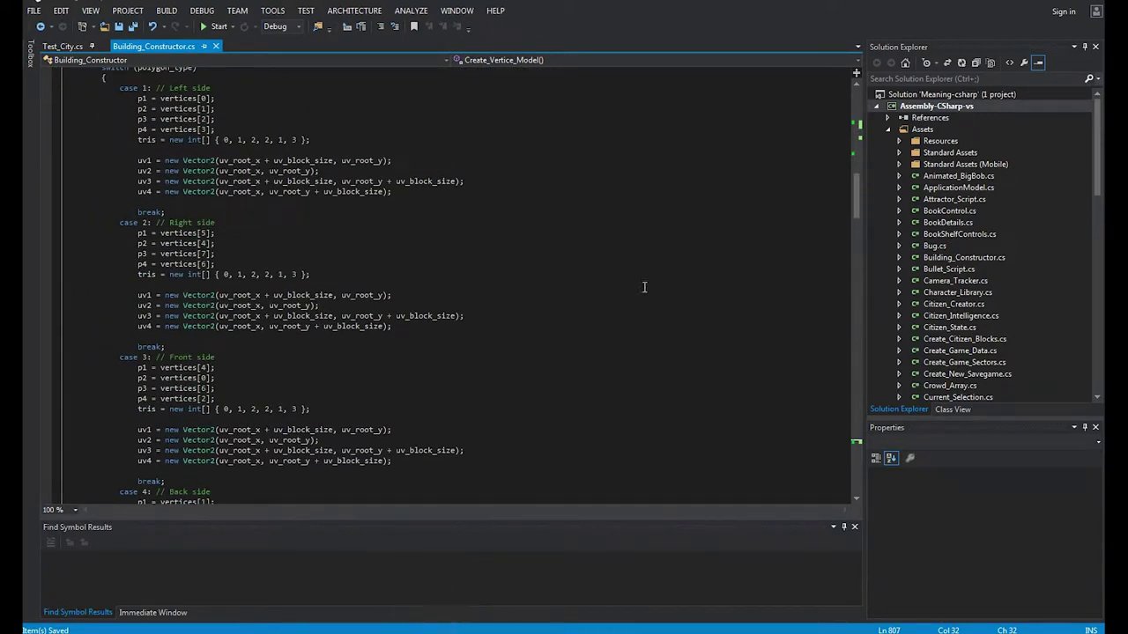
Examine the left-side case of Create_Polygon, highlighting the p1 to p4 vertex assignments and the uv_block_size usage
left_click_drag(133, 97, 233, 128)
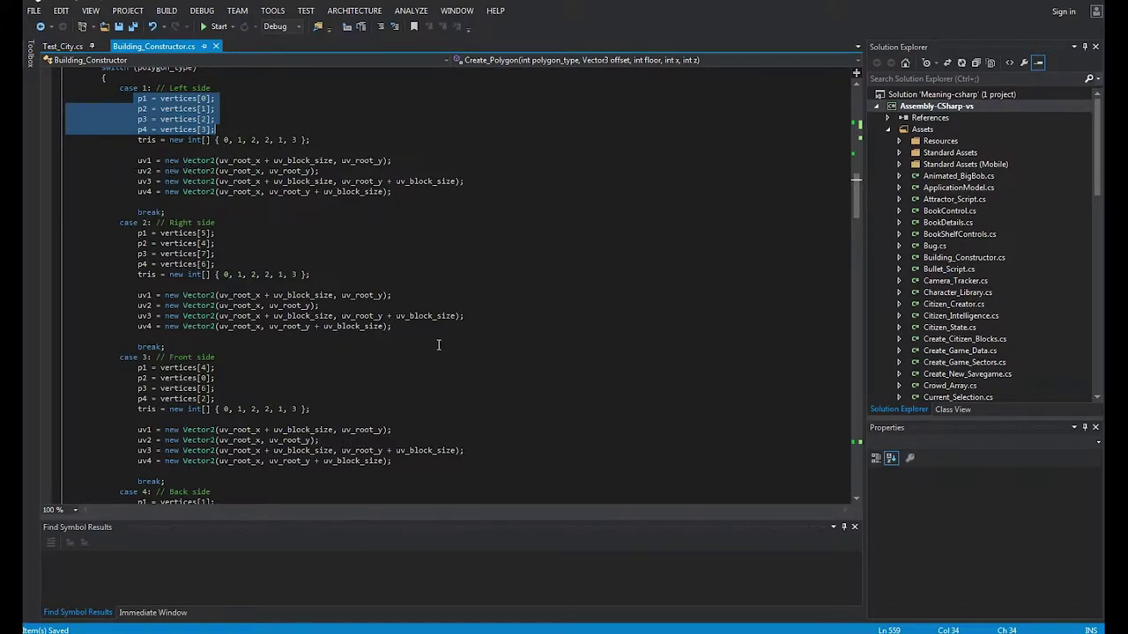
left_click(174, 119)
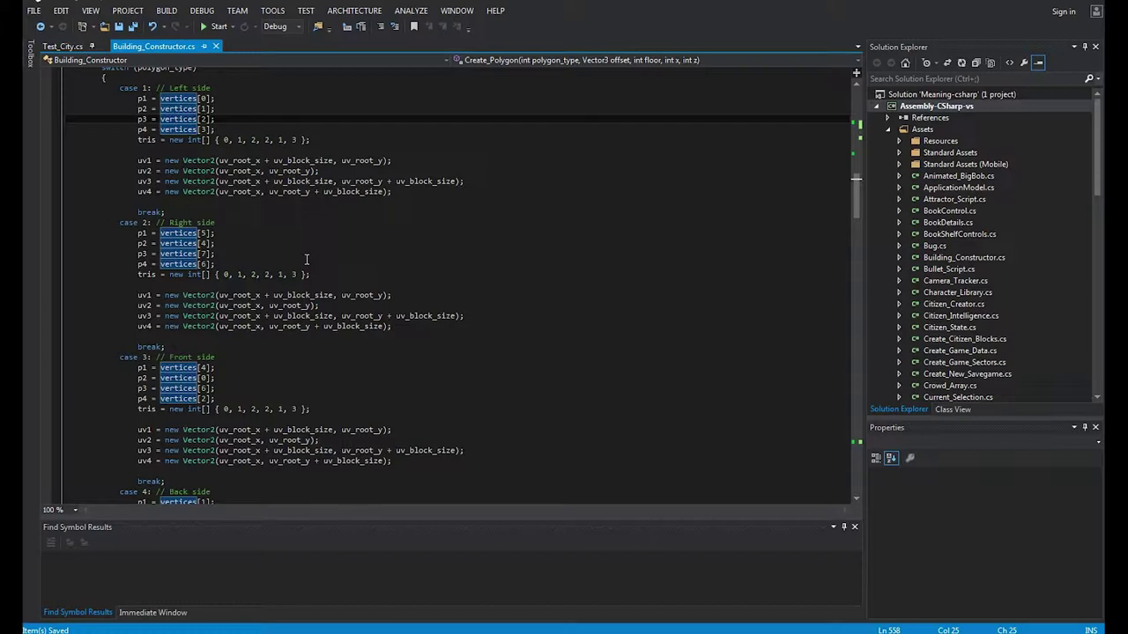
left_click(283, 162)
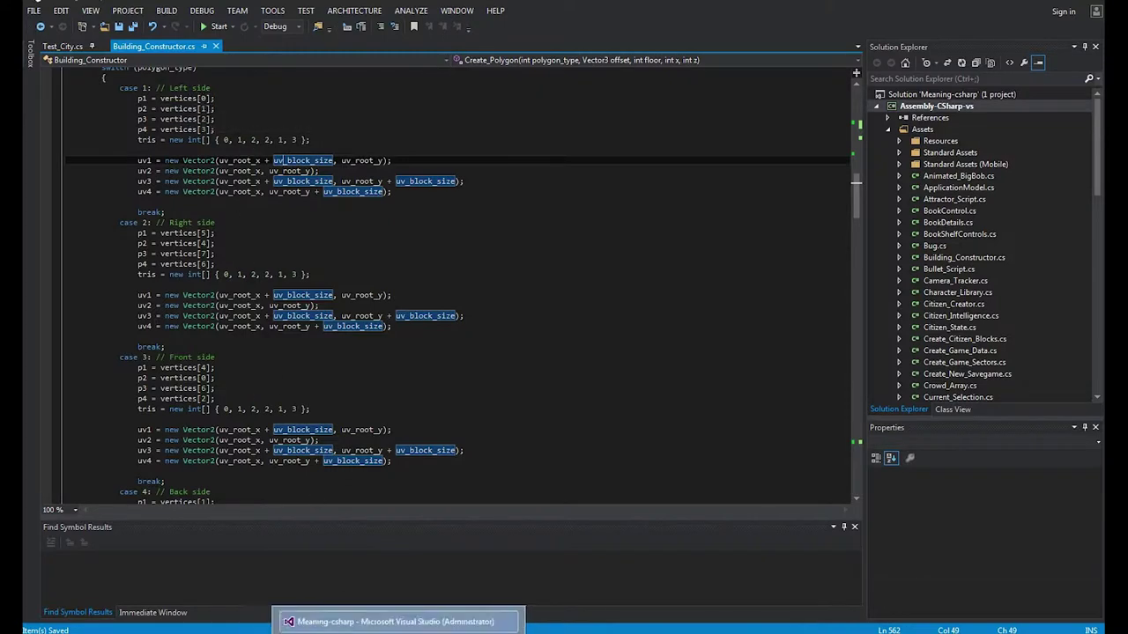
Switch to Photoshop and hatch the cube's left face between P1, P2, P3 and P4 with diagonal brush strokes
left_click(370, 621)
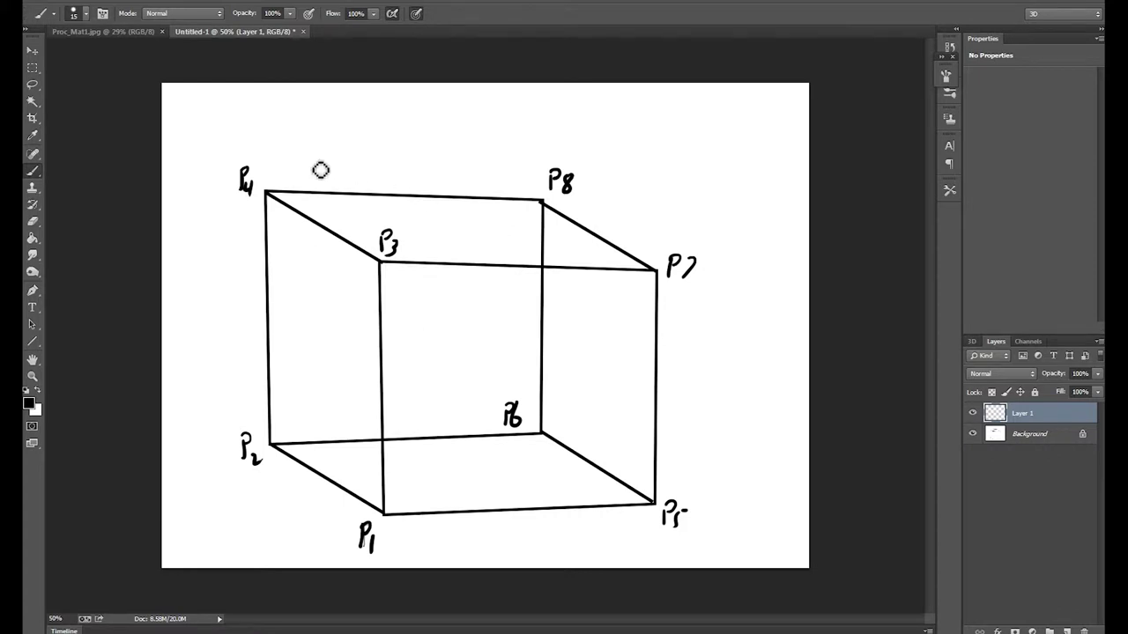
left_click_drag(276, 201, 268, 220)
left_click_drag(283, 214, 276, 270)
left_click_drag(328, 227, 276, 317)
mouse_move(340, 249)
left_mouse_down()
mouse_move(272, 364)
mouse_move(293, 378)
left_mouse_up()
left_click_drag(376, 304, 307, 436)
mouse_move(390, 366)
left_mouse_down()
mouse_move(333, 460)
mouse_move(356, 483)
left_mouse_up()
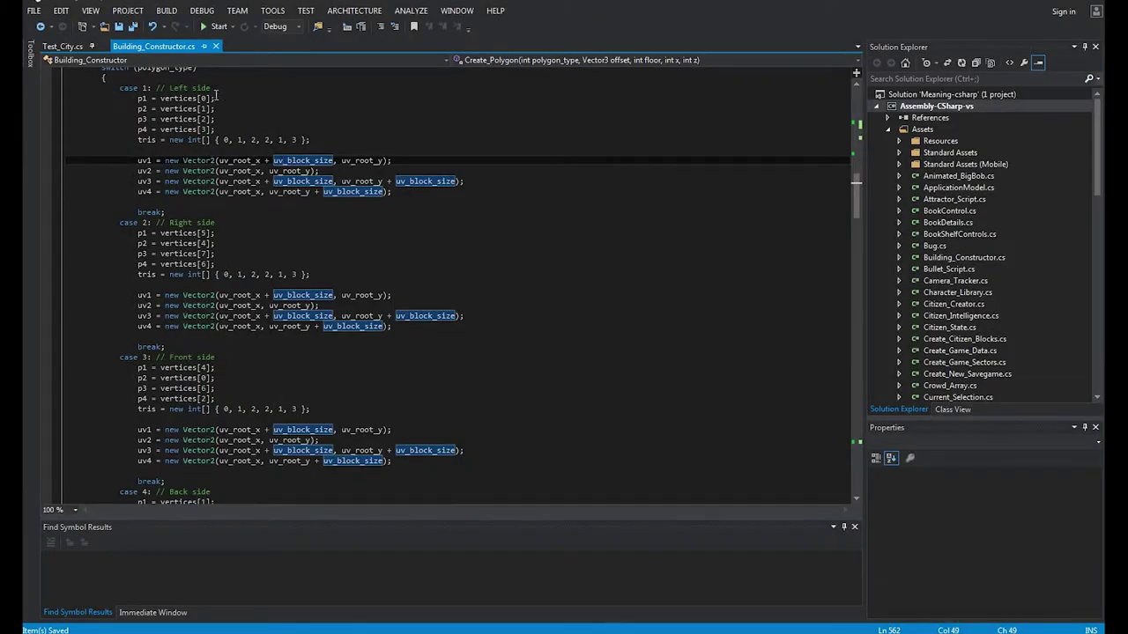
Switch to Visual Studio and examine the vertex and triangle assignments in the right-side case of Create_Polygon
left_click(361, 621)
left_click(327, 277)
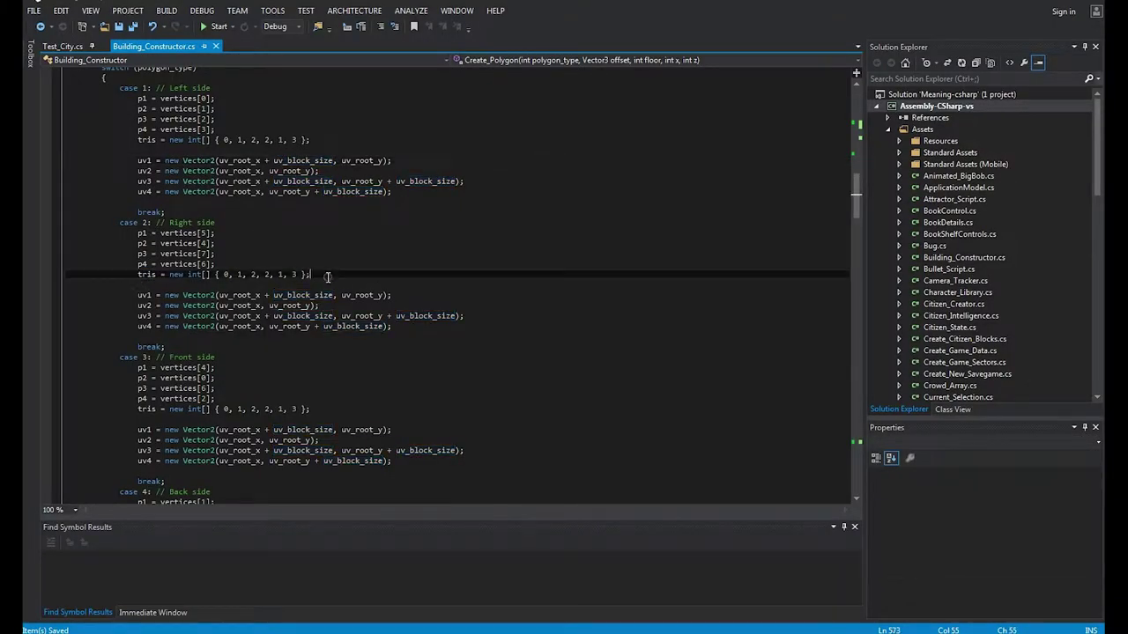
left_click_drag(214, 274, 218, 265)
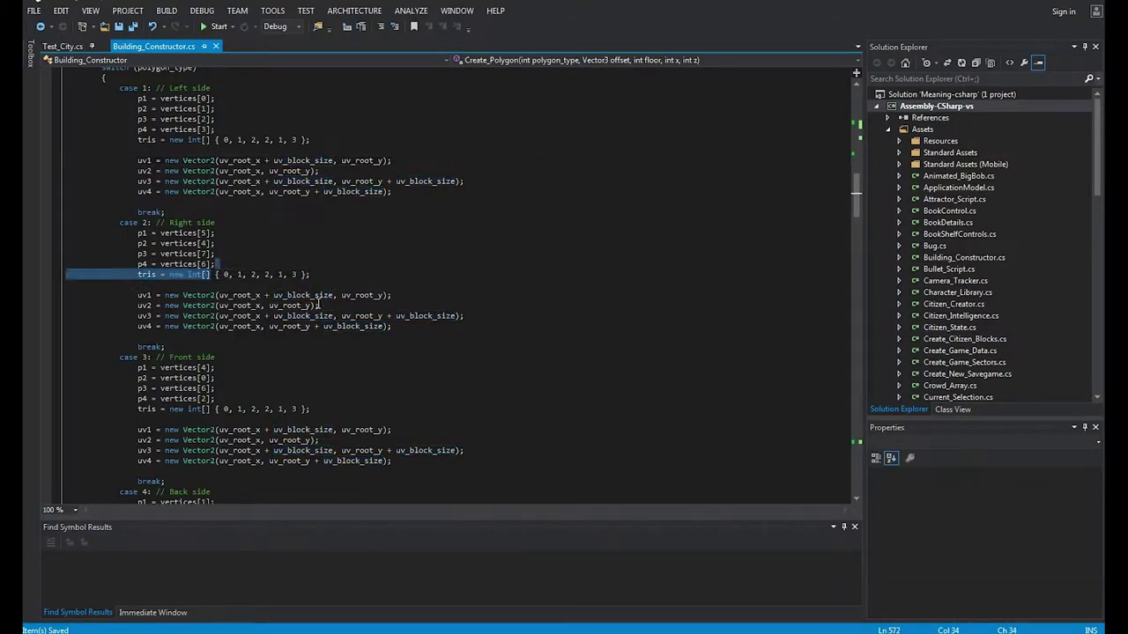
left_click(249, 283)
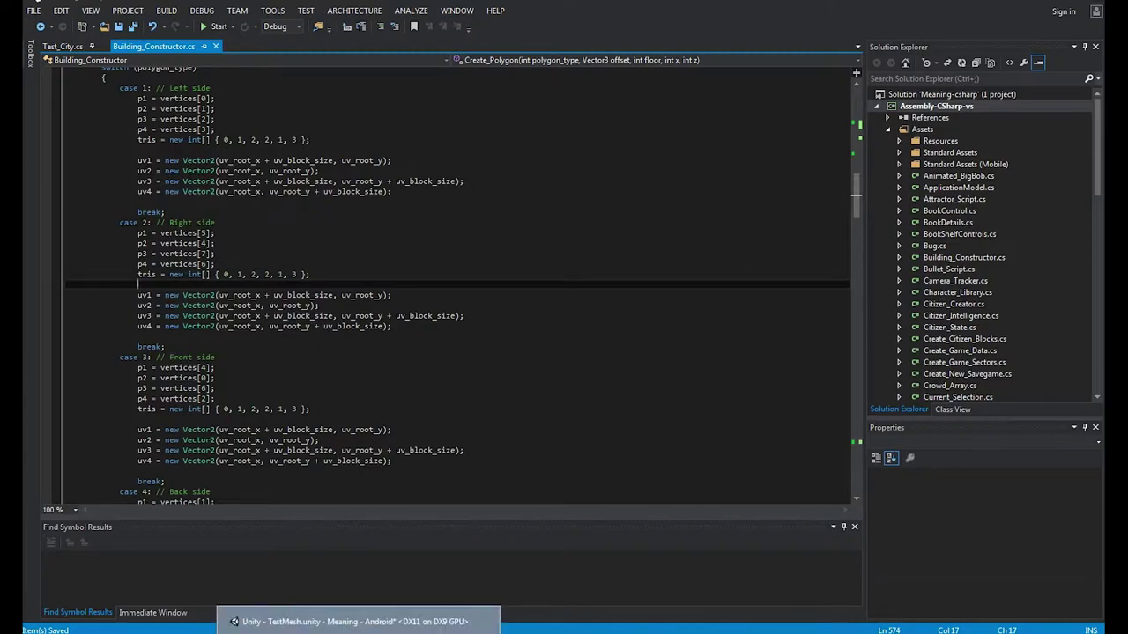
Switch to Photoshop and sketch two small squares beyond the cube's upper right corner, each split into triangles by opposite diagonals
left_click(362, 629)
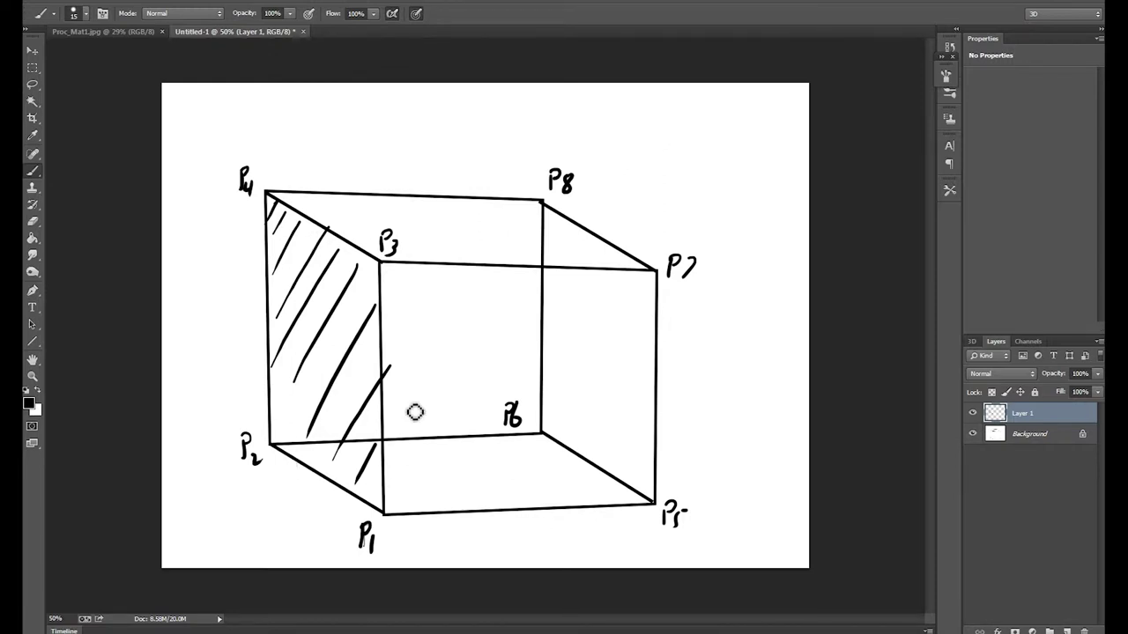
left_click_drag(667, 110, 665, 181)
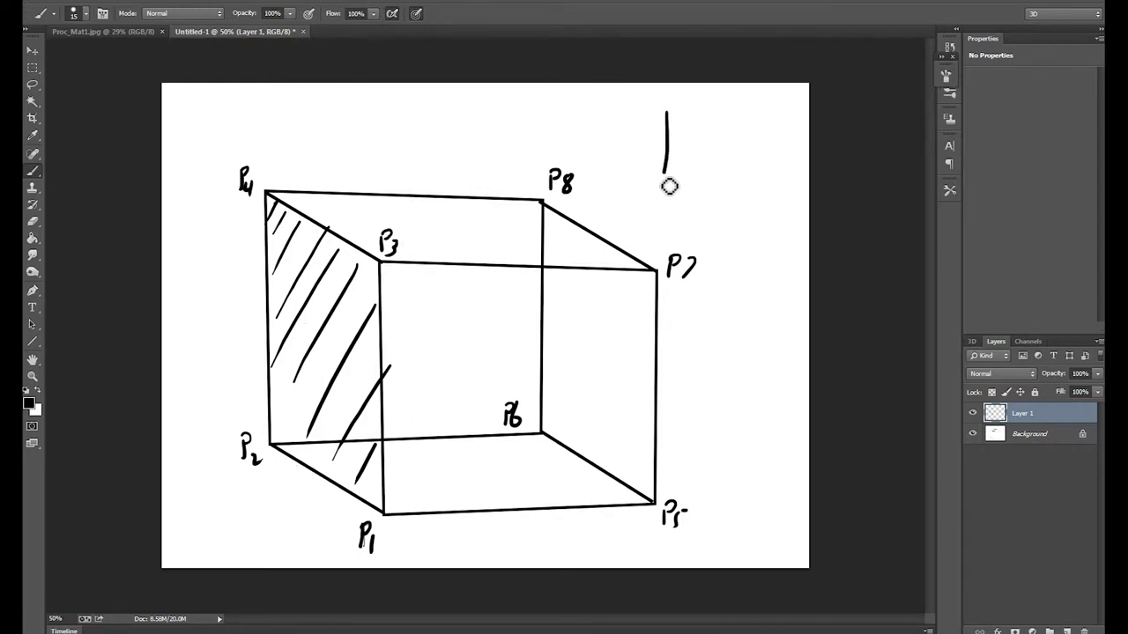
left_click_drag(669, 111, 732, 188)
left_click_drag(663, 179, 730, 188)
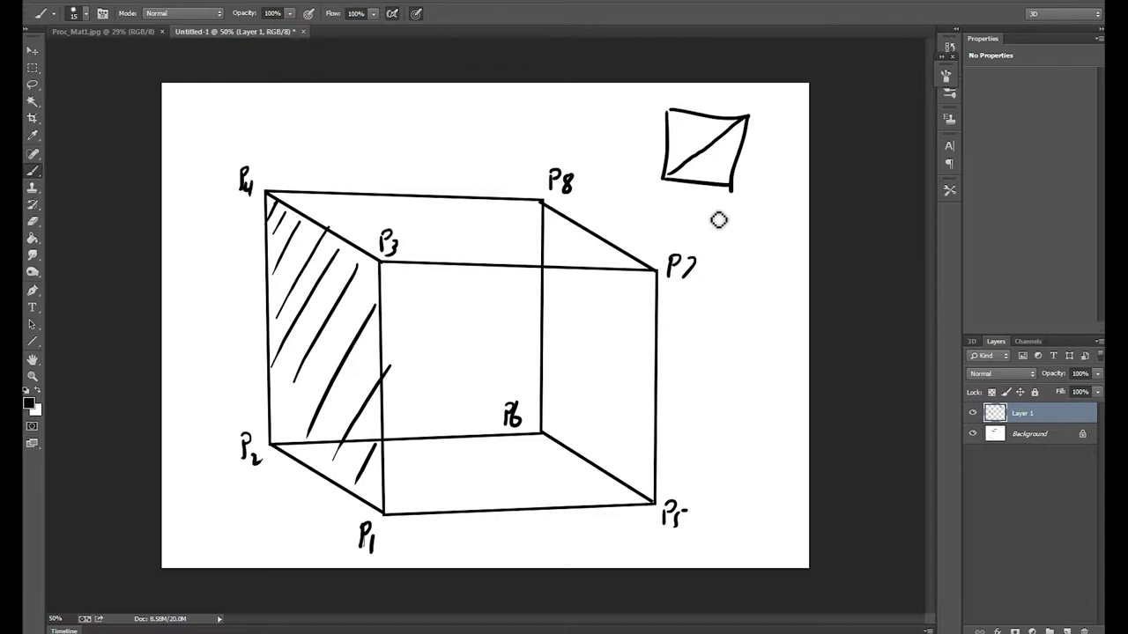
mouse_move(712, 213)
left_mouse_down()
mouse_move(713, 300)
mouse_move(786, 298)
mouse_move(773, 216)
mouse_move(728, 217)
mouse_move(785, 298)
left_mouse_up()
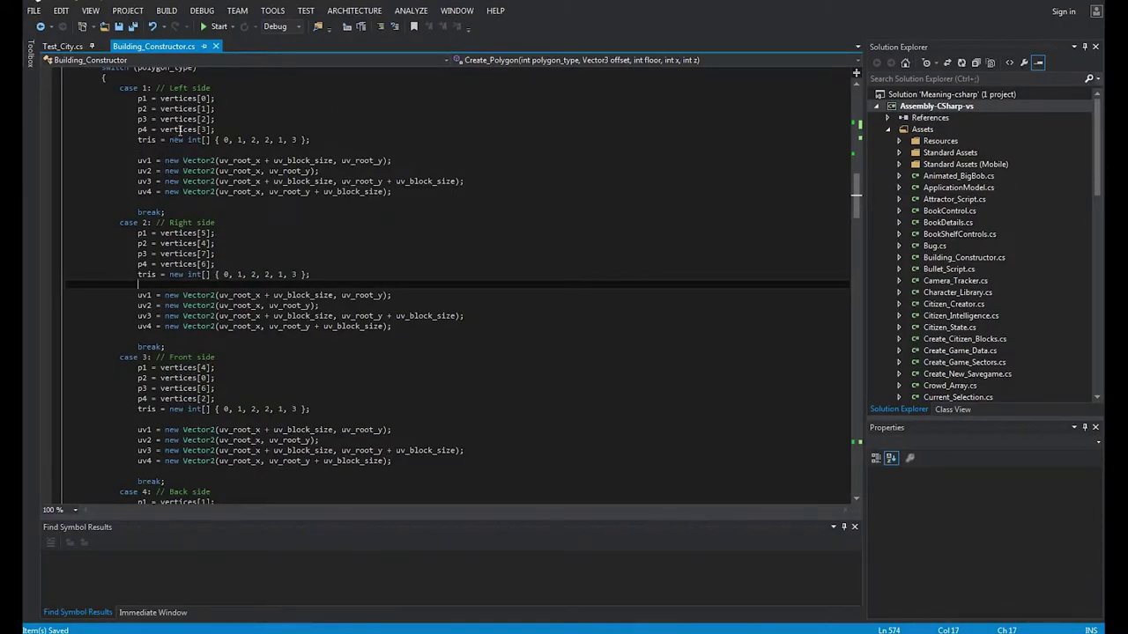
Switch to Visual Studio and examine the order of vertex indices in the left-side case's tris array
left_click_drag(138, 140, 312, 141)
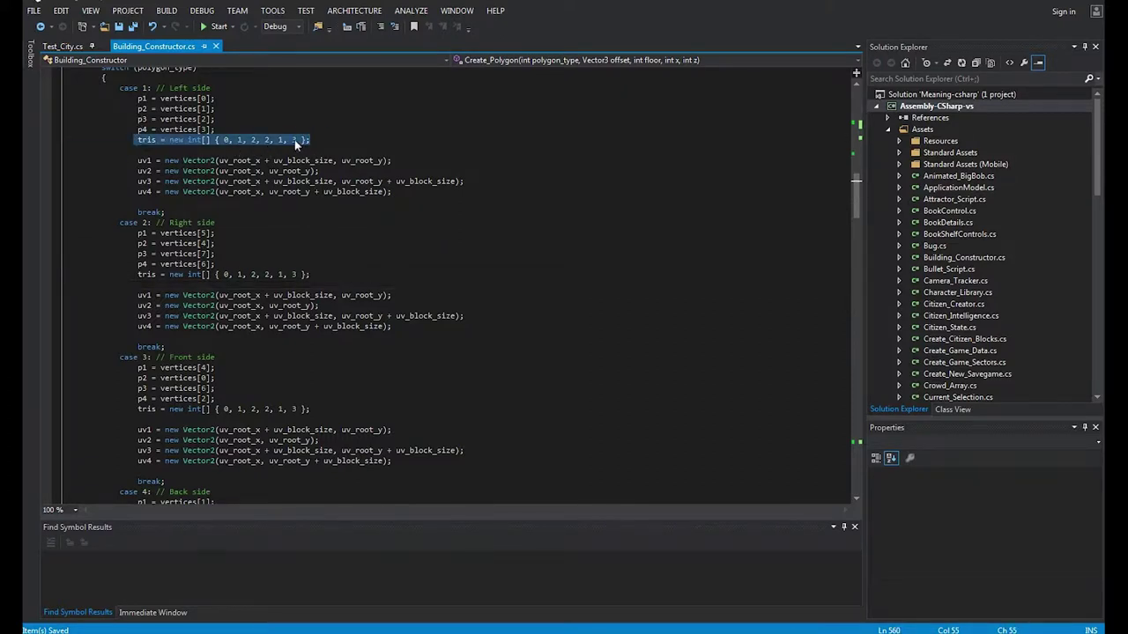
left_click(269, 142)
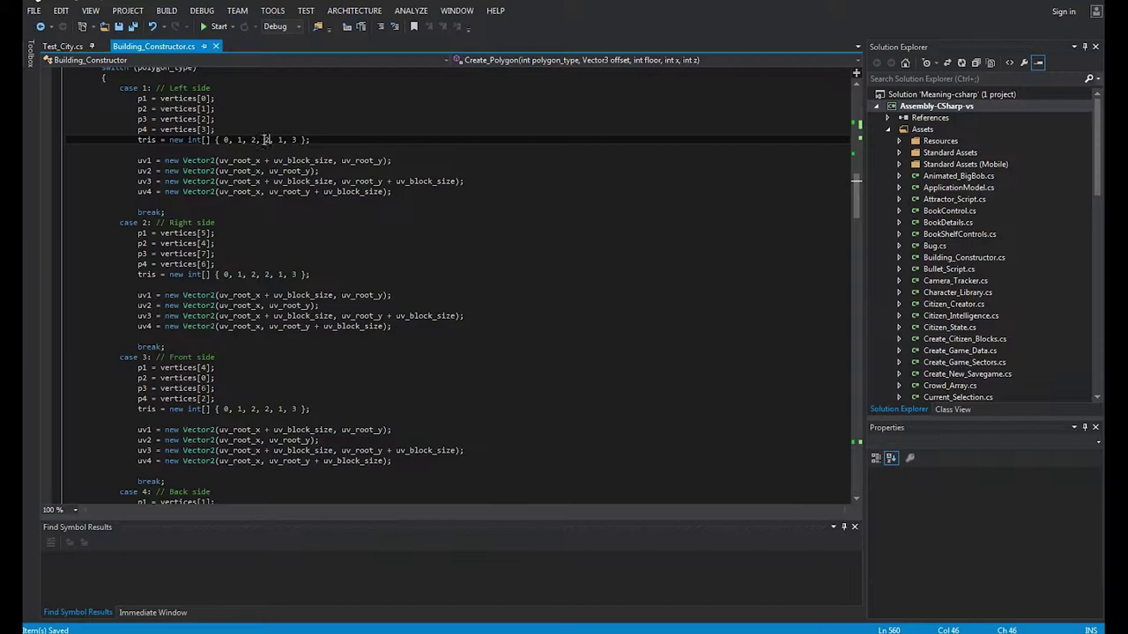
left_click(228, 140)
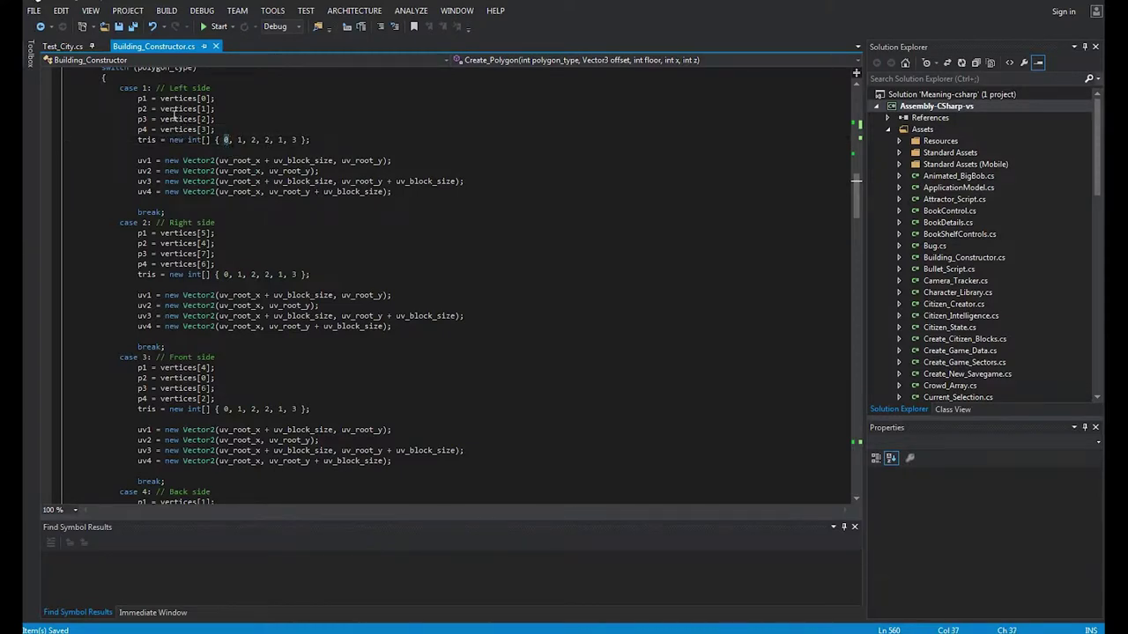
left_click(254, 140)
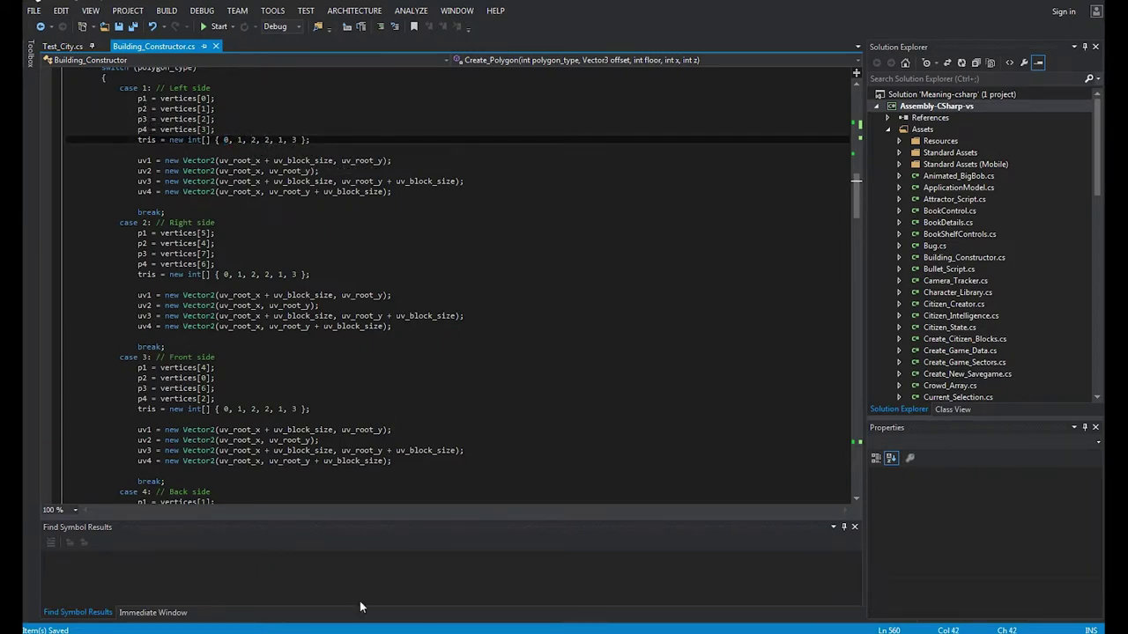
Switch to Photoshop, handwrite P1 P2 P3 above the cube, and outline and hatch that triangle on the left face
mouse_move(360, 631)
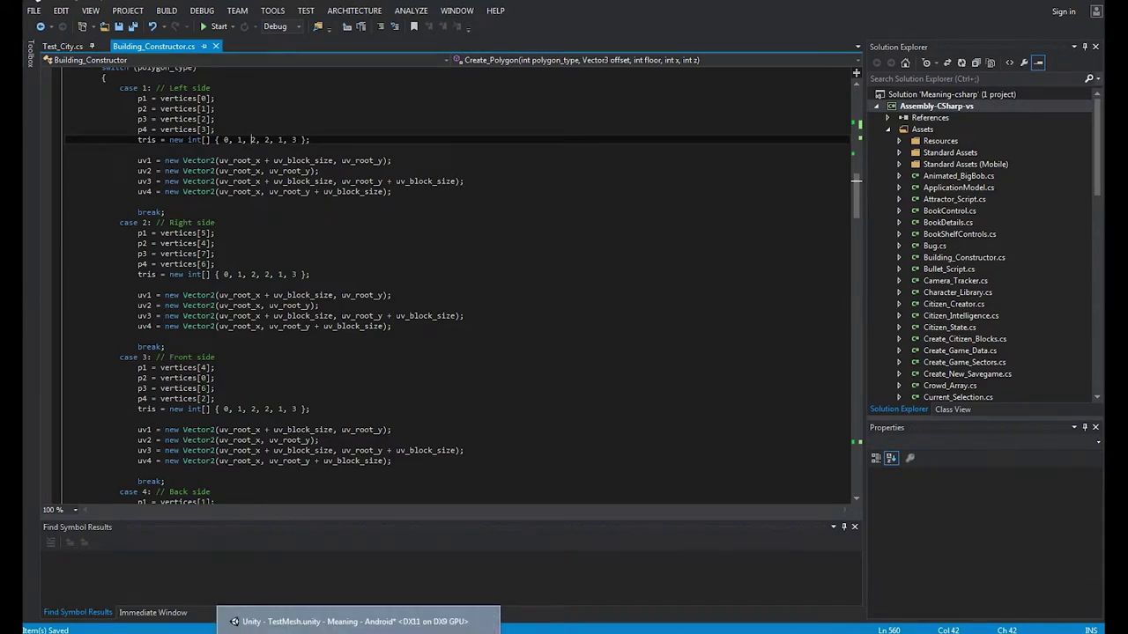
left_click(359, 622)
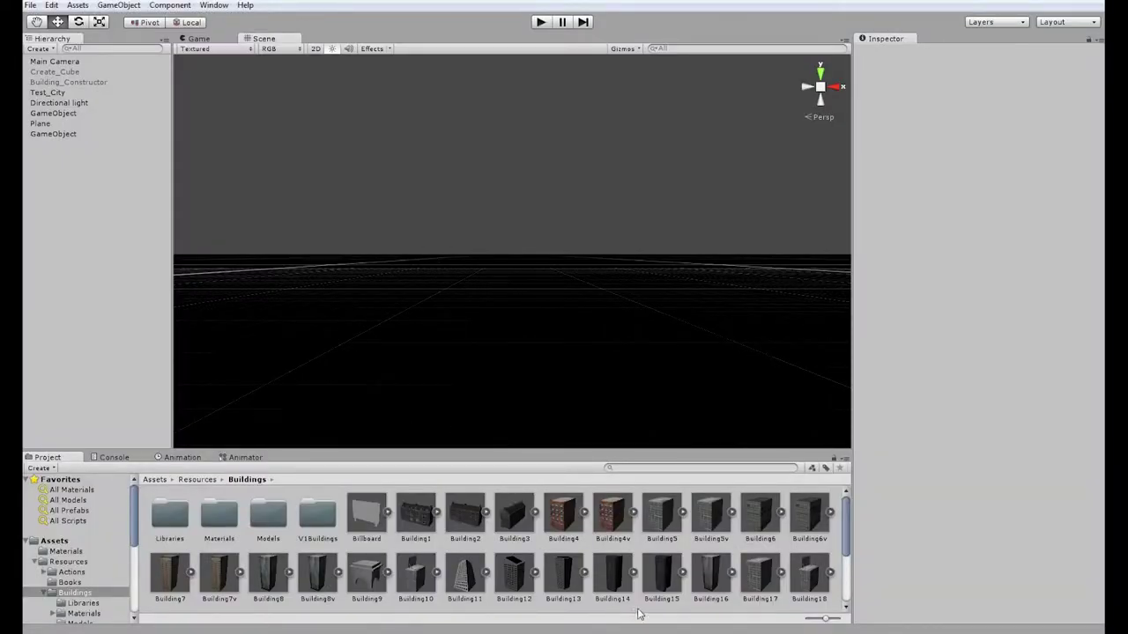
left_click(397, 633)
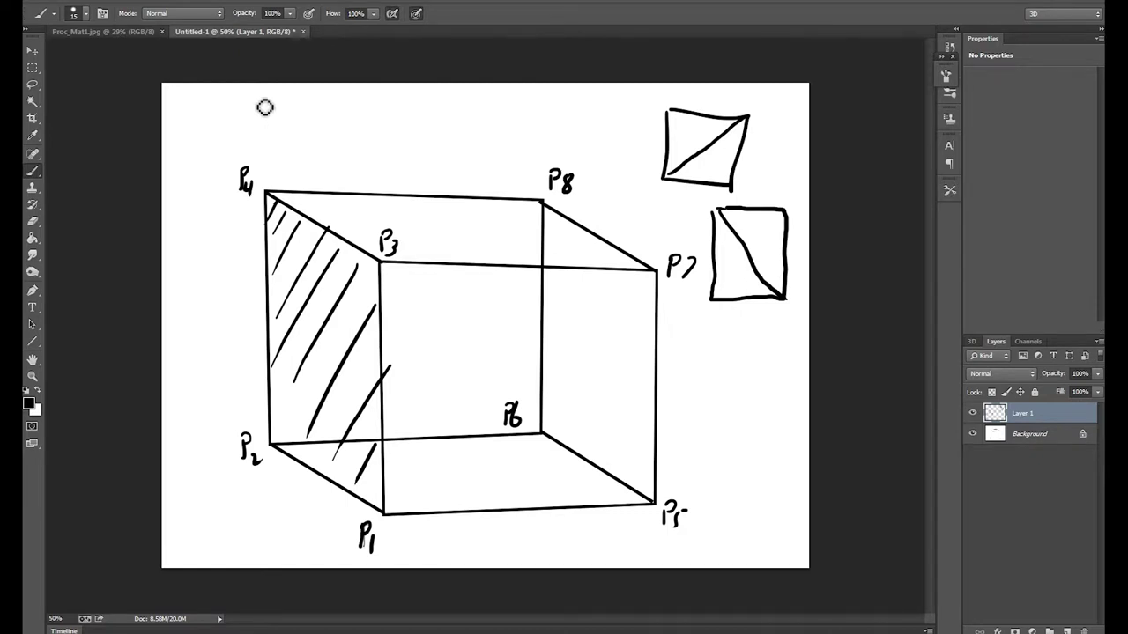
left_click_drag(259, 99, 263, 111)
mouse_move(270, 117)
left_mouse_down()
mouse_move(343, 126)
mouse_move(358, 103)
mouse_move(349, 133)
left_mouse_up()
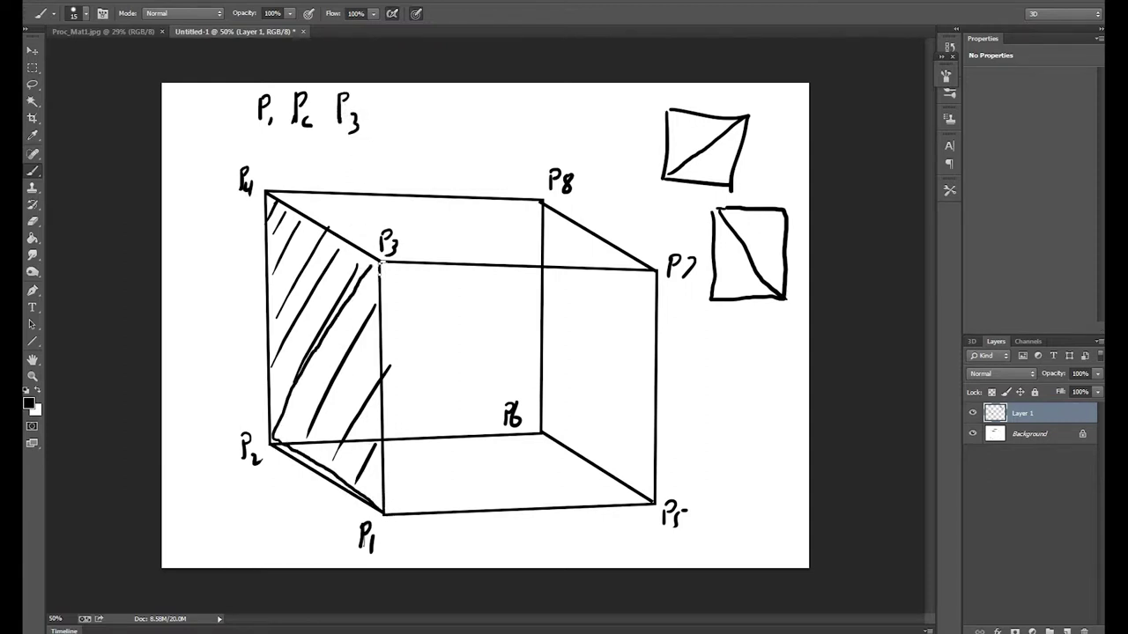
mouse_move(295, 441)
left_mouse_down()
mouse_move(285, 432)
mouse_move(330, 361)
mouse_move(379, 475)
mouse_move(377, 268)
left_mouse_up()
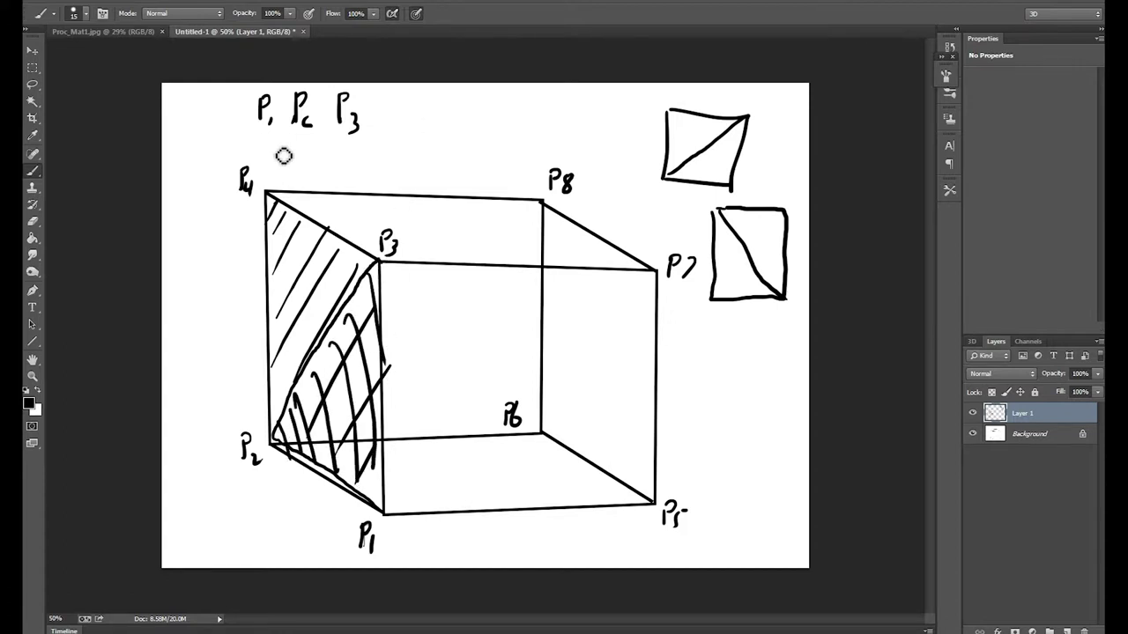
Handwrite P2 P4 P3 under the first vertex list and draw a vertical line with an outward arrow and a clockwise circular arrow beside it
mouse_move(276, 146)
left_mouse_down()
mouse_move(282, 179)
mouse_move(297, 156)
mouse_move(280, 163)
mouse_move(306, 181)
mouse_move(341, 160)
mouse_move(346, 174)
left_mouse_up()
mouse_move(338, 164)
left_mouse_down()
mouse_move(340, 181)
mouse_move(373, 160)
mouse_move(377, 187)
left_mouse_up()
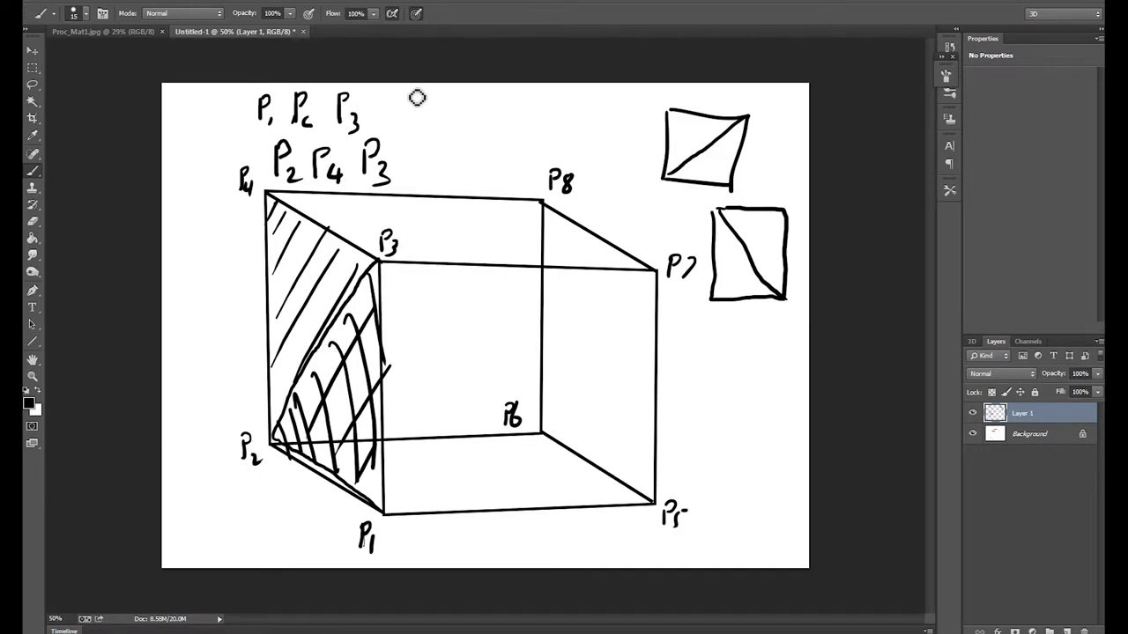
left_click_drag(411, 85, 406, 190)
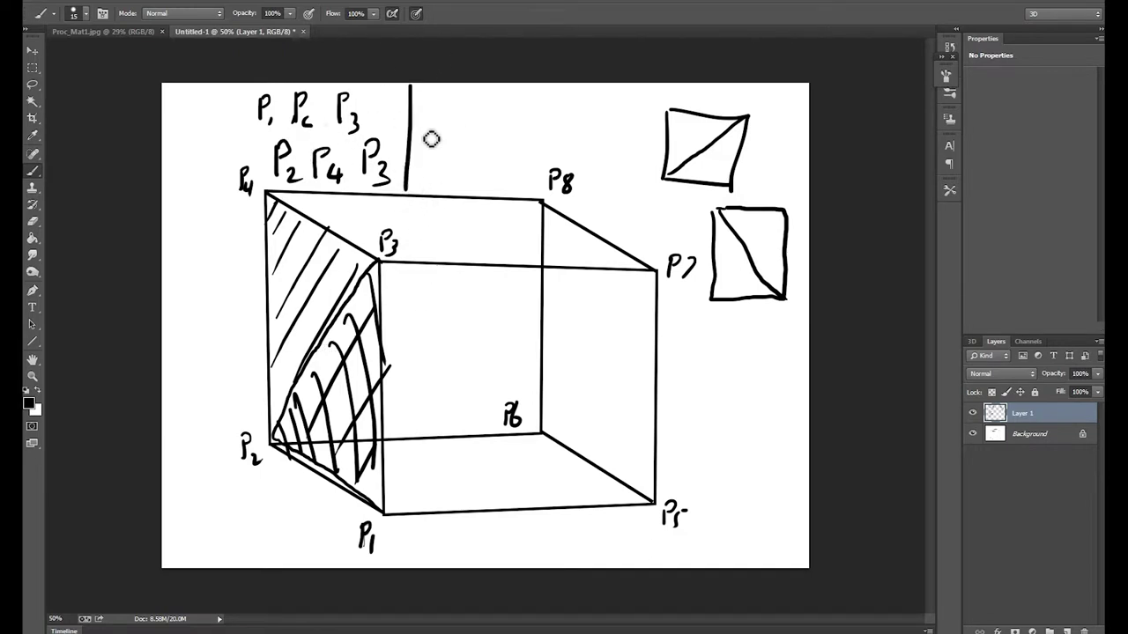
left_click_drag(411, 146, 439, 144)
mouse_move(421, 127)
left_mouse_down()
mouse_move(425, 155)
mouse_move(476, 102)
mouse_move(509, 103)
mouse_move(511, 138)
mouse_move(521, 134)
left_mouse_up()
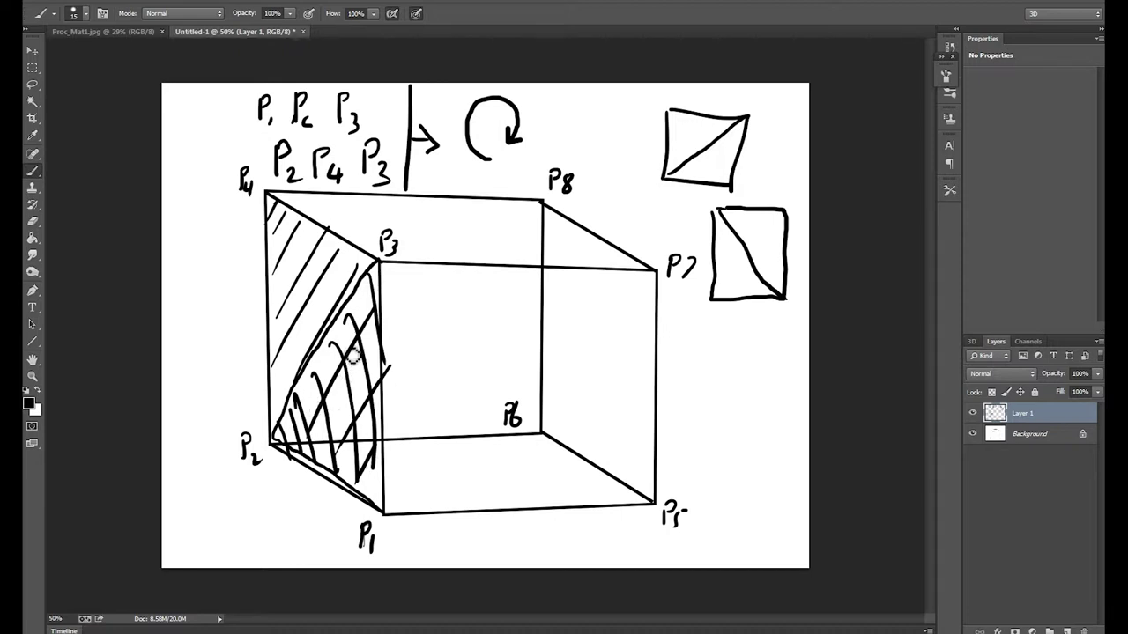
Draw an arrow pointing outward from the hatched left-face triangle and another arrow pointing toward the face from outside the cube
mouse_move(338, 394)
left_mouse_down()
mouse_move(217, 420)
mouse_move(208, 405)
mouse_move(199, 429)
mouse_move(209, 434)
left_mouse_up()
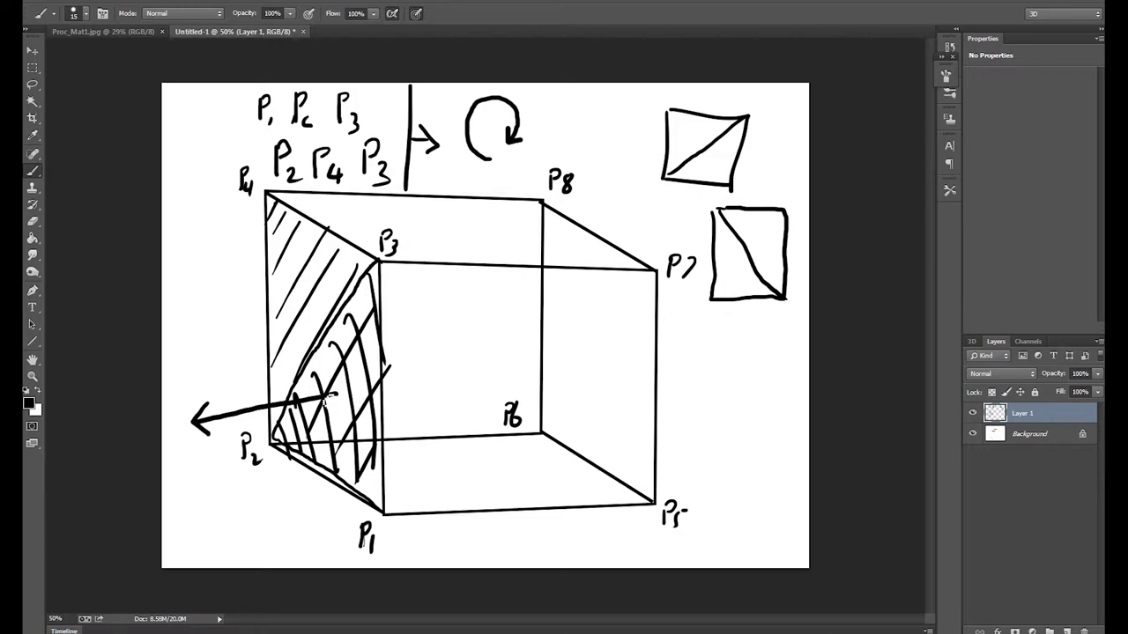
left_click_drag(194, 421, 211, 443)
left_click_drag(197, 528, 260, 482)
left_click_drag(223, 487, 256, 511)
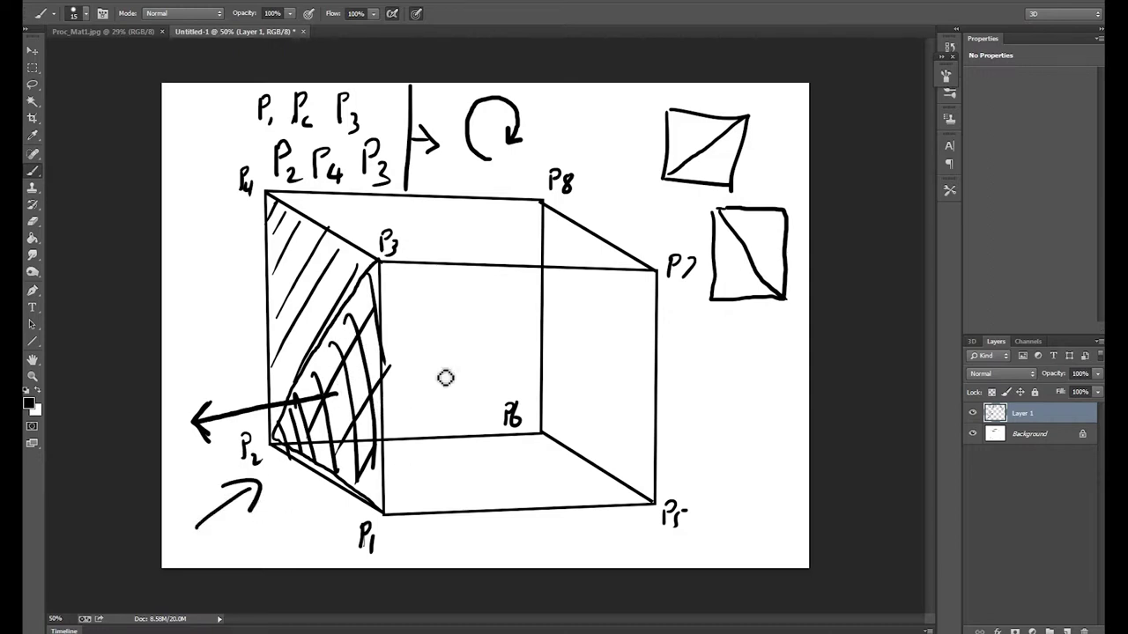
Draw a curved arrow on the cube's bottom face and direction arrows on the remaining faces
left_click_drag(569, 479, 482, 443)
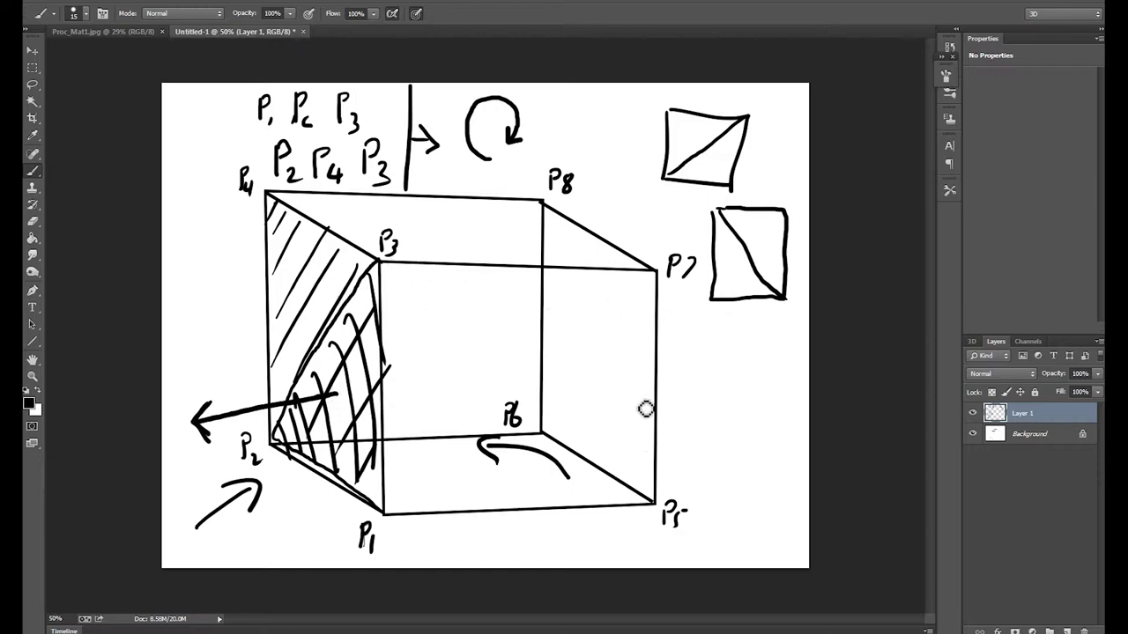
mouse_move(622, 358)
left_mouse_down()
mouse_move(723, 350)
mouse_move(712, 371)
left_mouse_up()
mouse_move(508, 231)
left_mouse_down()
mouse_move(514, 176)
mouse_move(530, 187)
left_mouse_up()
left_click_drag(520, 480, 526, 539)
left_click_drag(438, 363, 407, 324)
mouse_move(557, 392)
left_mouse_down()
mouse_move(655, 441)
mouse_move(632, 447)
left_mouse_up()
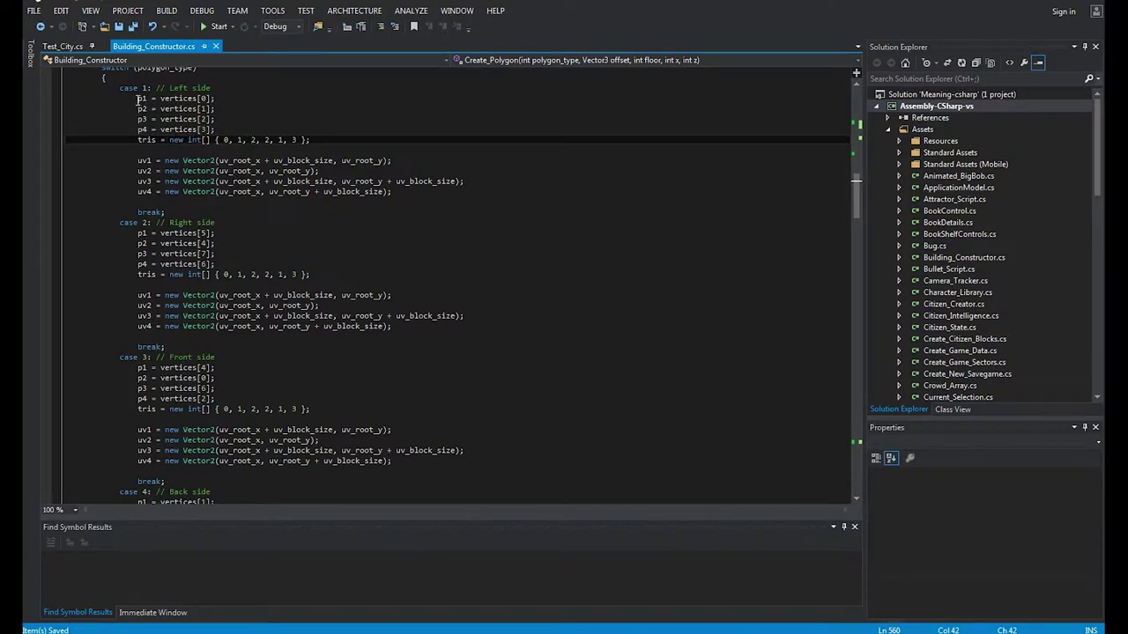
Switch to Visual Studio and highlight the left-side case's p1 to p4 and uv1 to uv4 assignments to compare them
left_click_drag(138, 100, 186, 130)
left_click(344, 129)
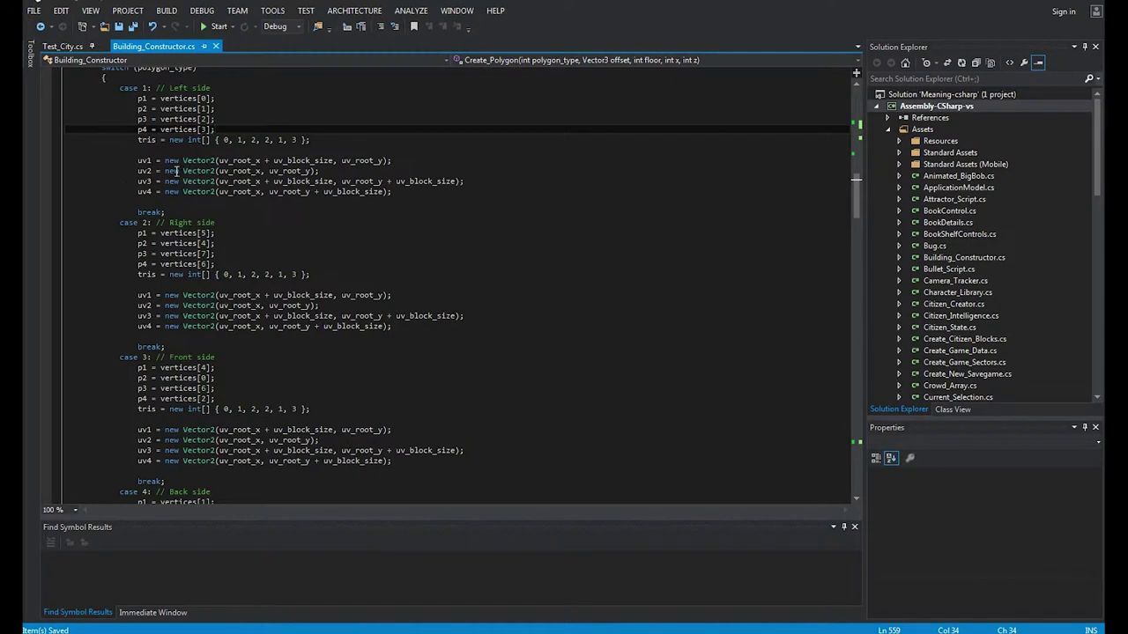
left_click_drag(134, 160, 182, 199)
left_click(213, 209)
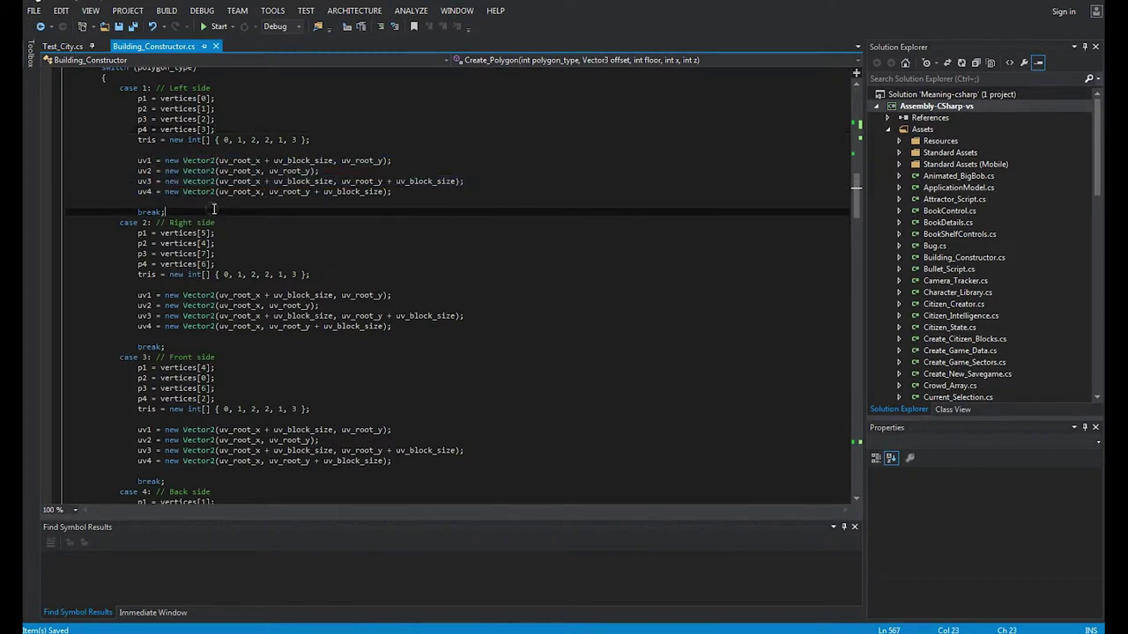
Switch to Unity, run the scene to generate the city and show it in the Scene view
left_click(372, 632)
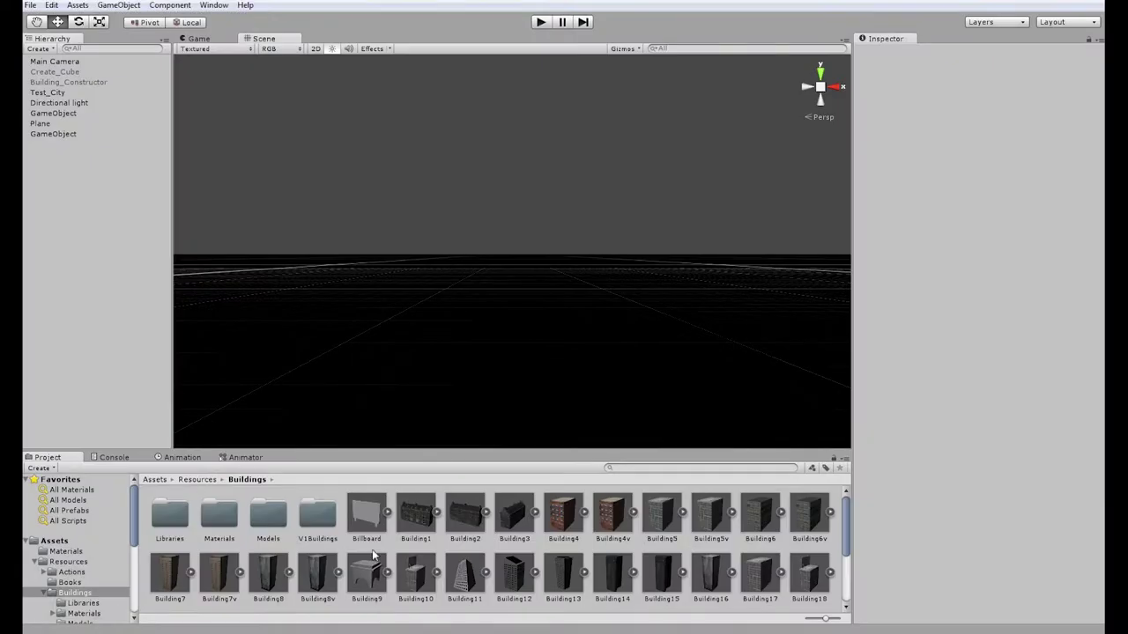
left_click(541, 22)
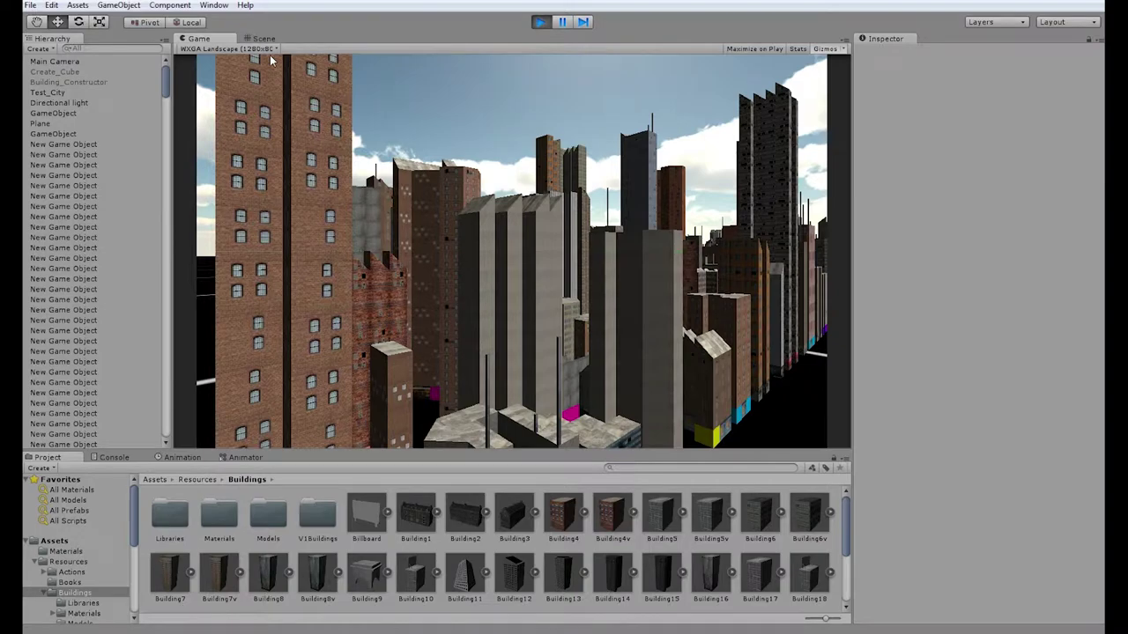
left_click(264, 38)
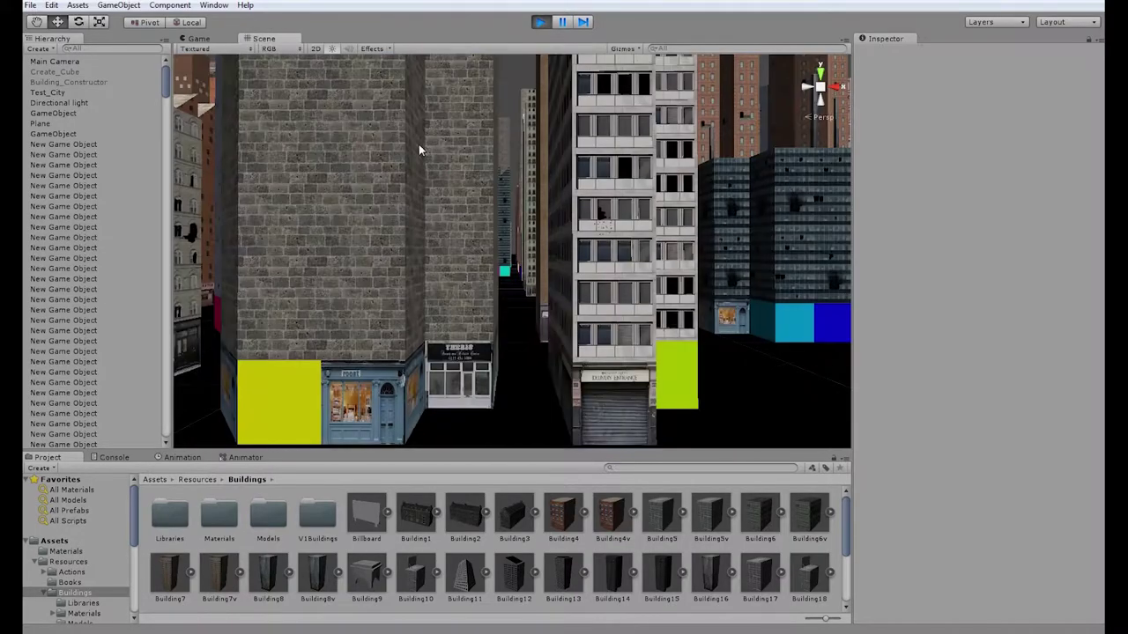
Select a generated building among the city streets and examine its mesh and Building_Constructor component up close
left_click_drag(420, 147, 520, 326, "alt")
scroll(511, 305, "down", 8)
left_click(520, 326)
scroll(520, 326, "down", 4)
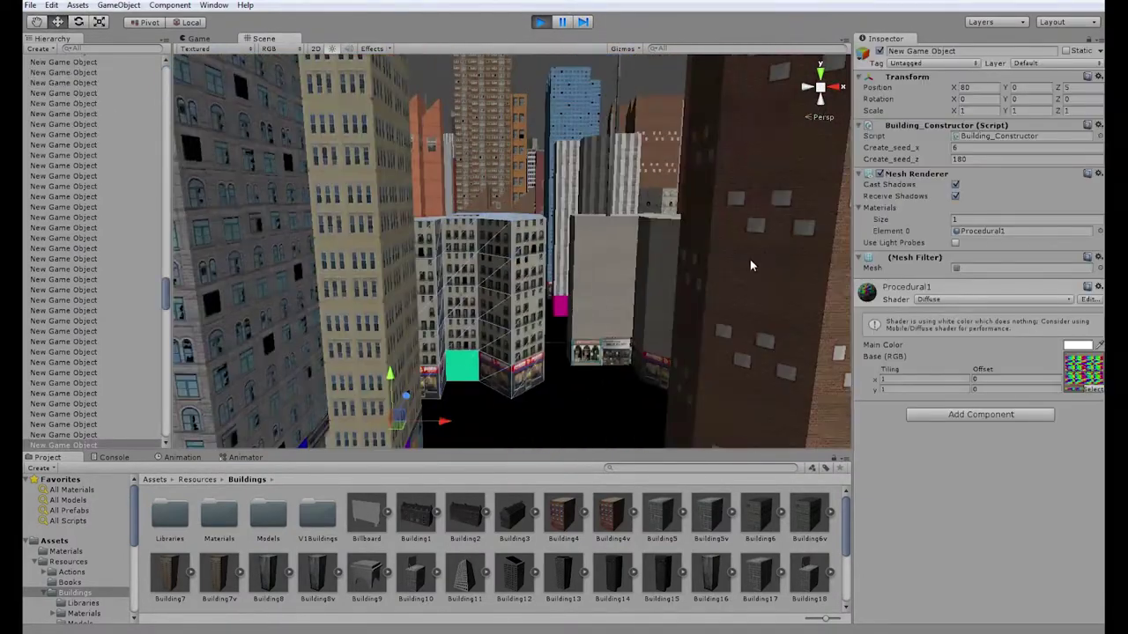
right_click_drag(671, 312, 760, 308, "alt")
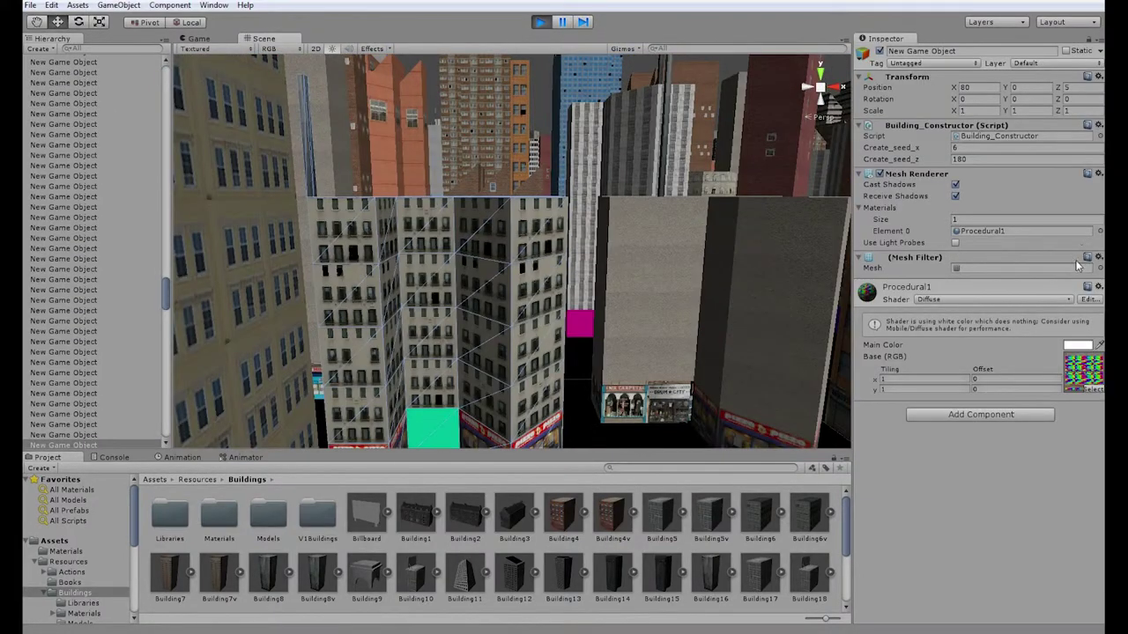
Set the selected building's Mesh Renderer material to None in place of Procedural1
left_click(1097, 231)
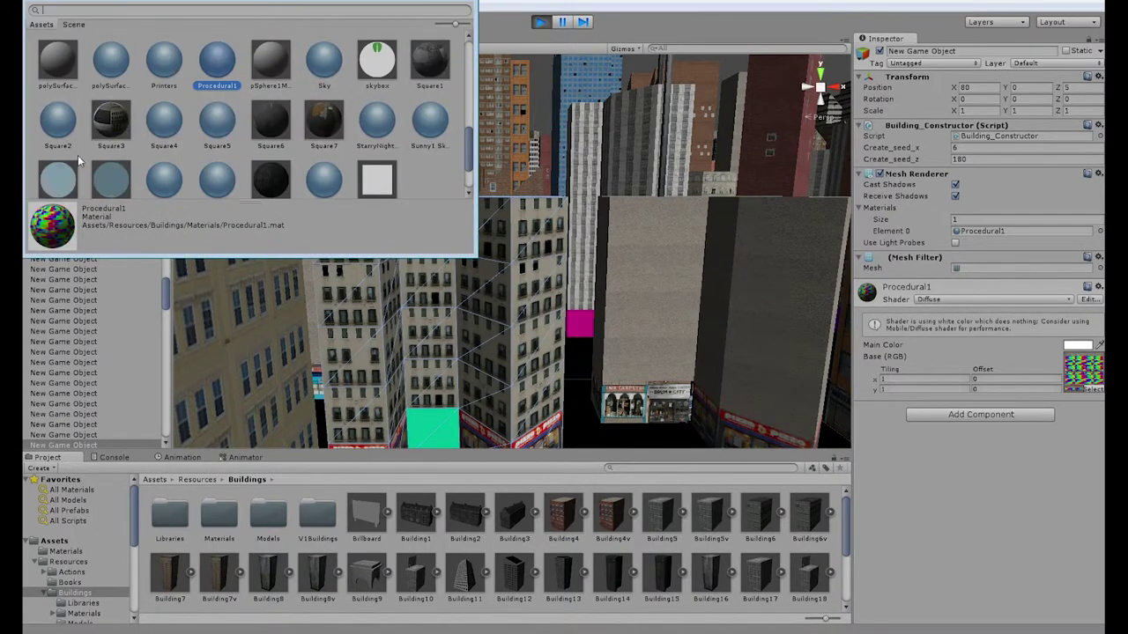
scroll(103, 156, "down", 3)
scroll(103, 156, "up", 3)
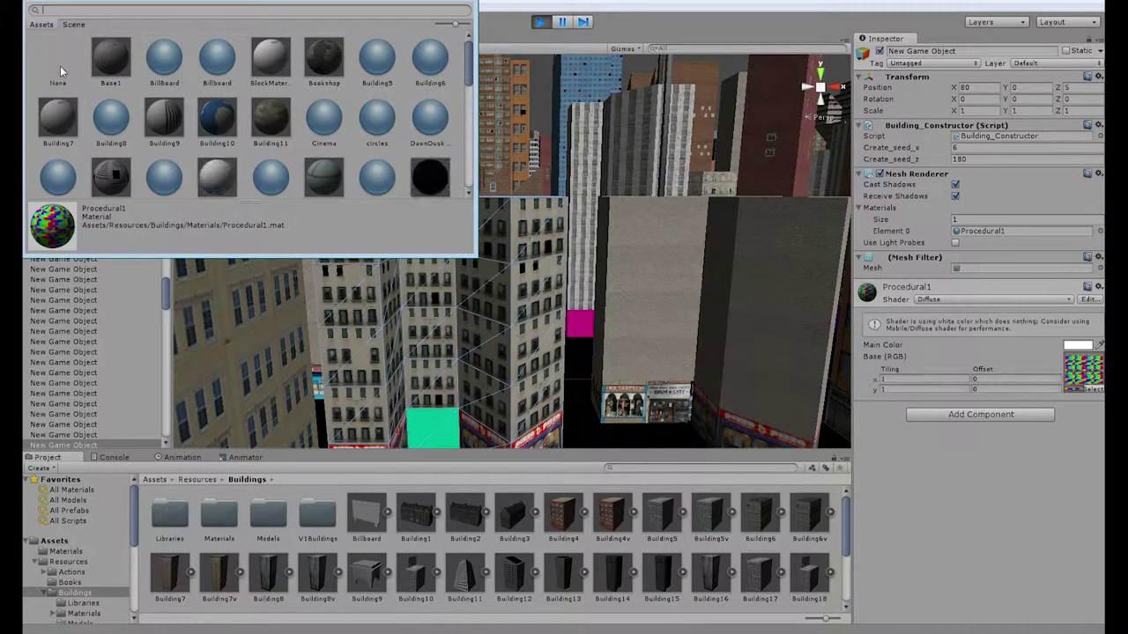
double_click(60, 66)
Examine the building without its material beside the textured brick building with the pizza storefront
scroll(603, 221, "down", 4)
left_click_drag(604, 220, 541, 236, "alt")
scroll(573, 222, "up", 8)
right_click_drag(541, 236, 551, 236)
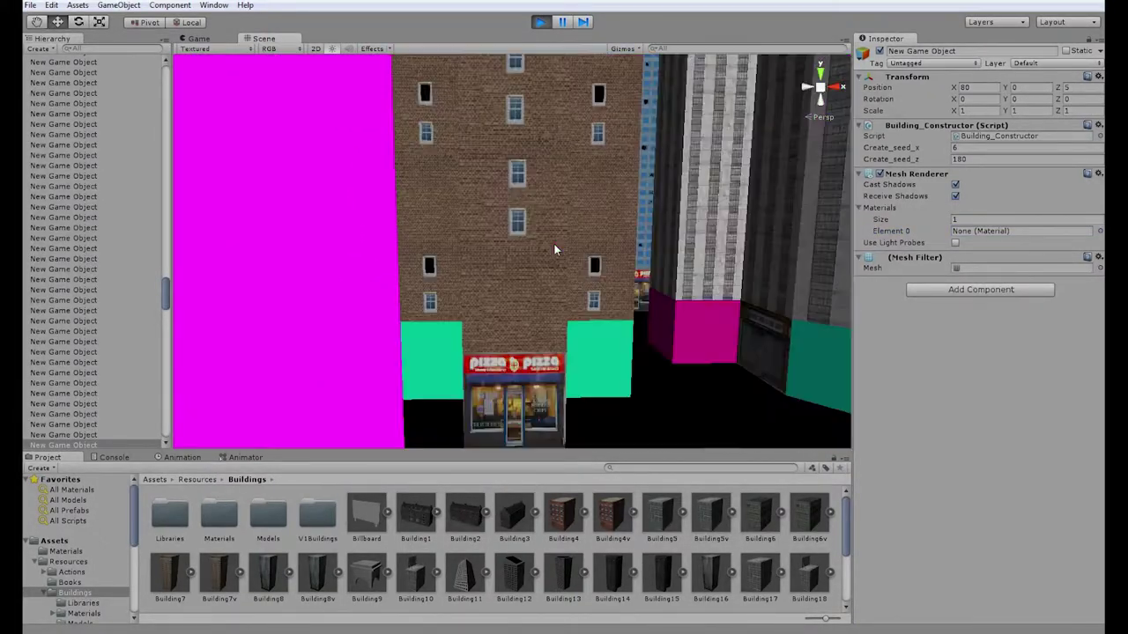
right_click_drag(528, 246, 529, 246)
key("a")
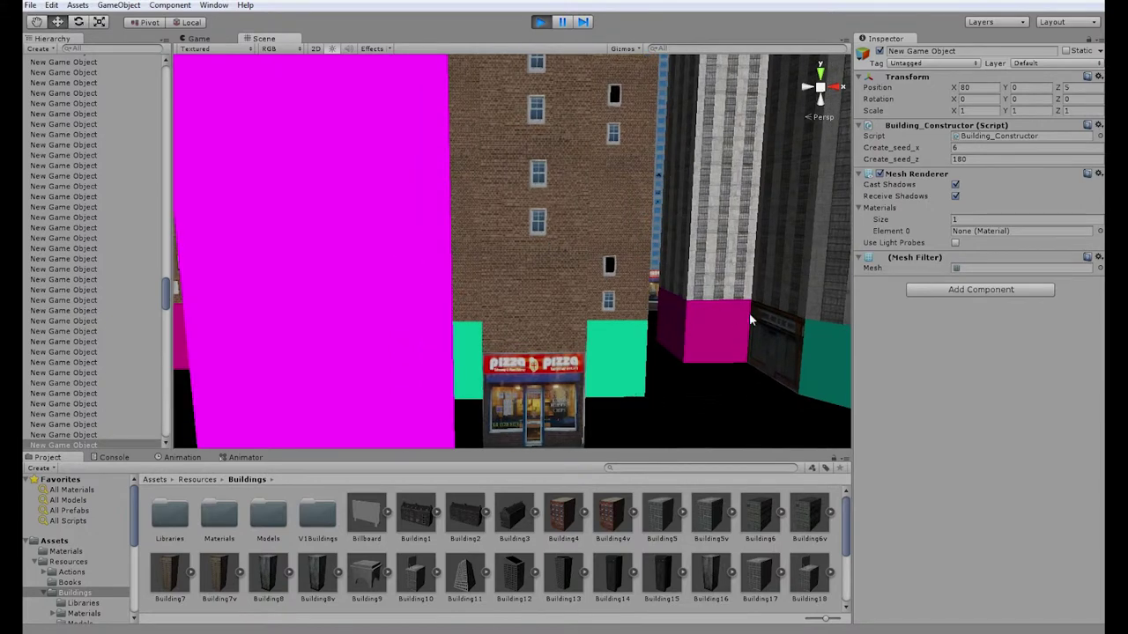
mouse_move(564, 275)
right_mouse_down()
mouse_move(585, 279)
mouse_move(553, 294)
right_mouse_up()
key("d")
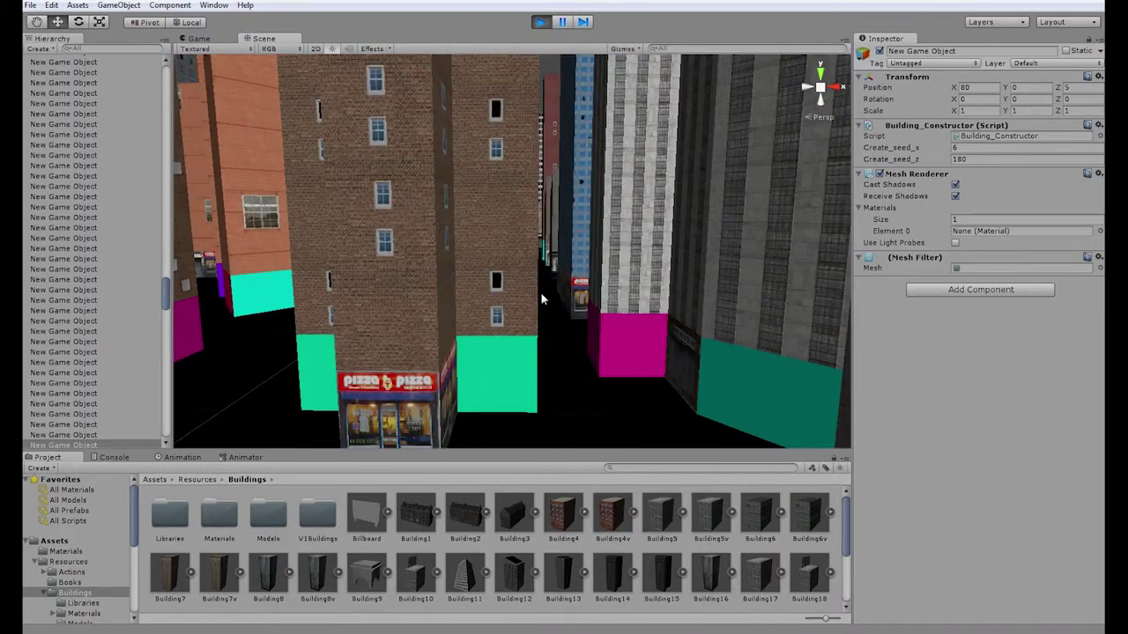
scroll(541, 292, "up", 2)
scroll(539, 293, "down", 2)
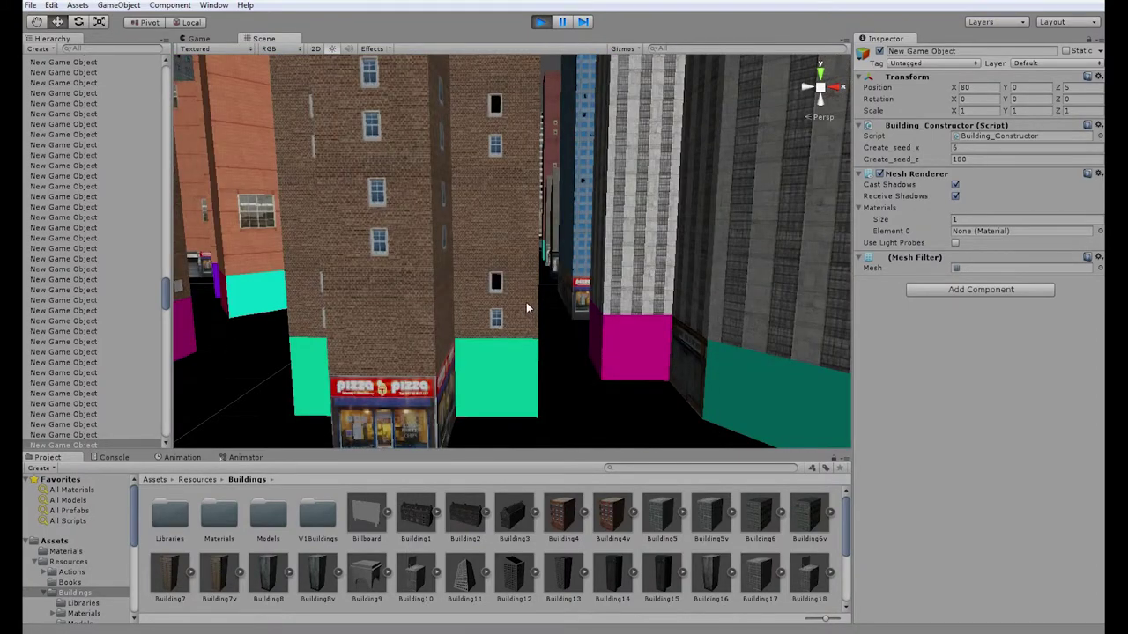
Fly through the generated city in the Scene view to examine the textured facades of the other buildings
key("w")
right_click_drag(526, 308, 589, 321)
key("s")
key("w")
scroll(591, 324, "up", 2)
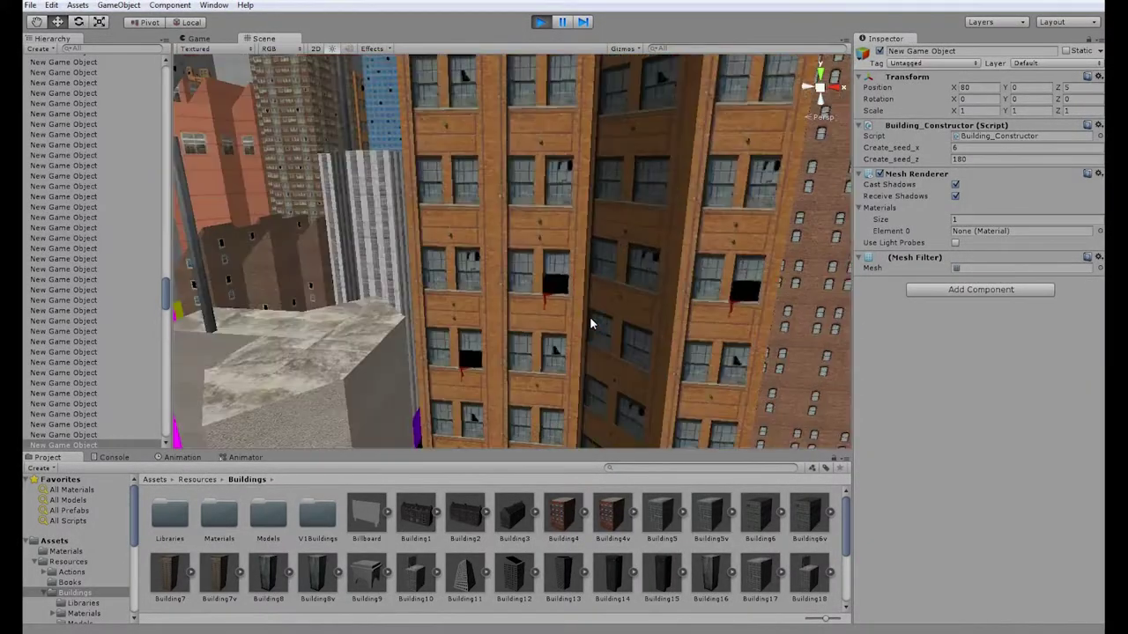
scroll(594, 335, "up", 2)
right_click_drag(593, 335, 485, 278)
key("w")
key("s")
key("w")
key("s")
right_click_drag(469, 339, 513, 269)
key("w")
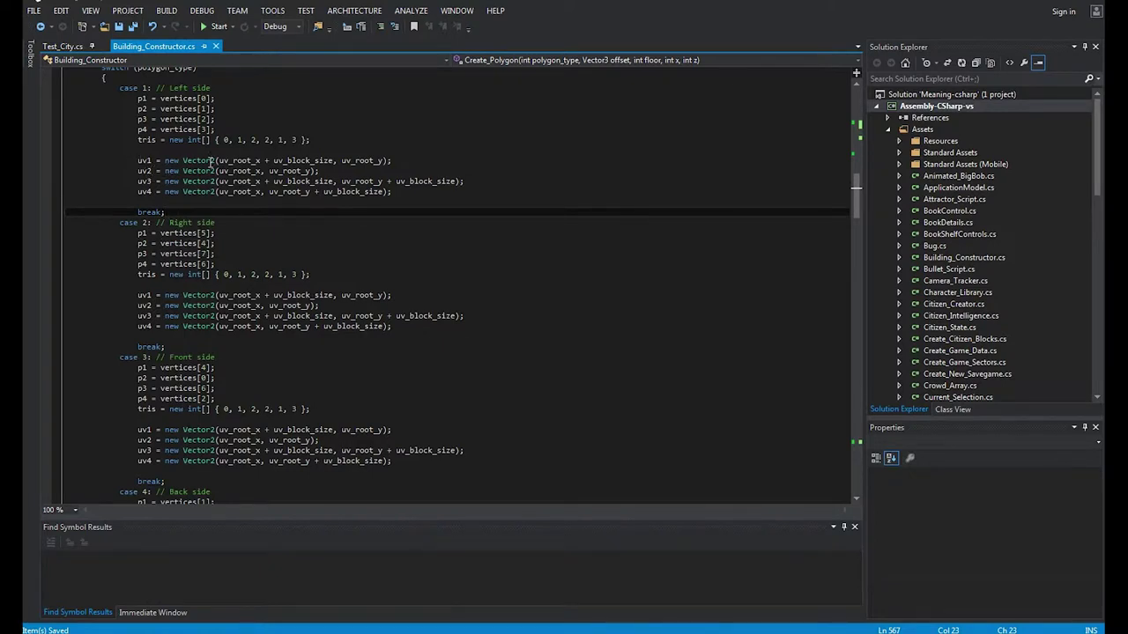
Switch to Visual Studio and highlight the left-side case's UV names and point assignments to compare them
scroll(211, 160, "up", 1)
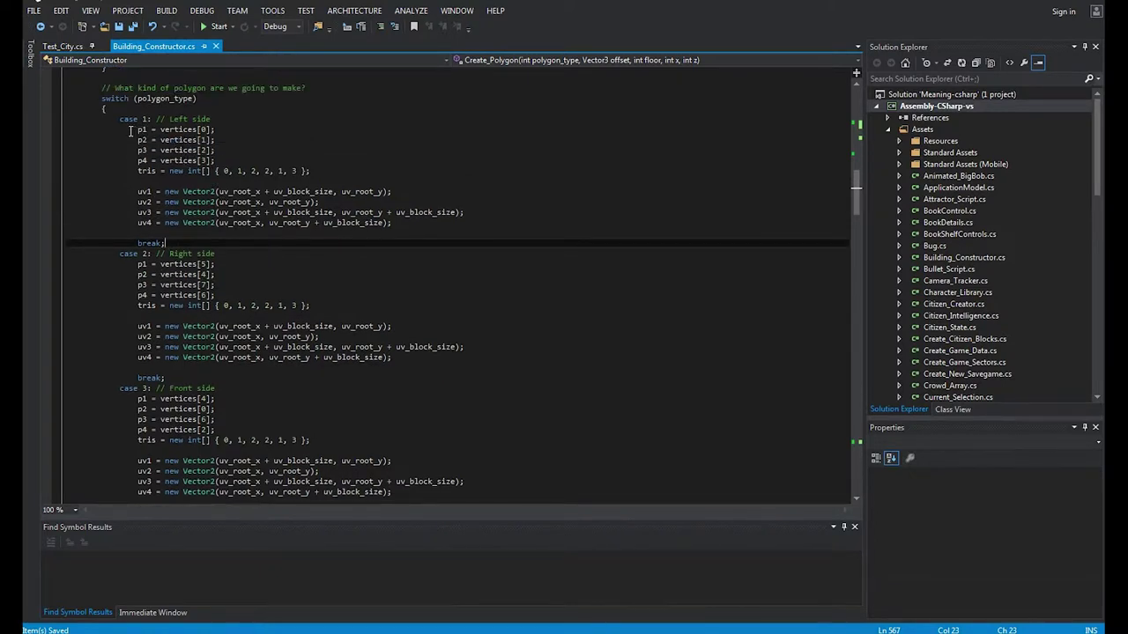
left_click_drag(136, 192, 150, 192)
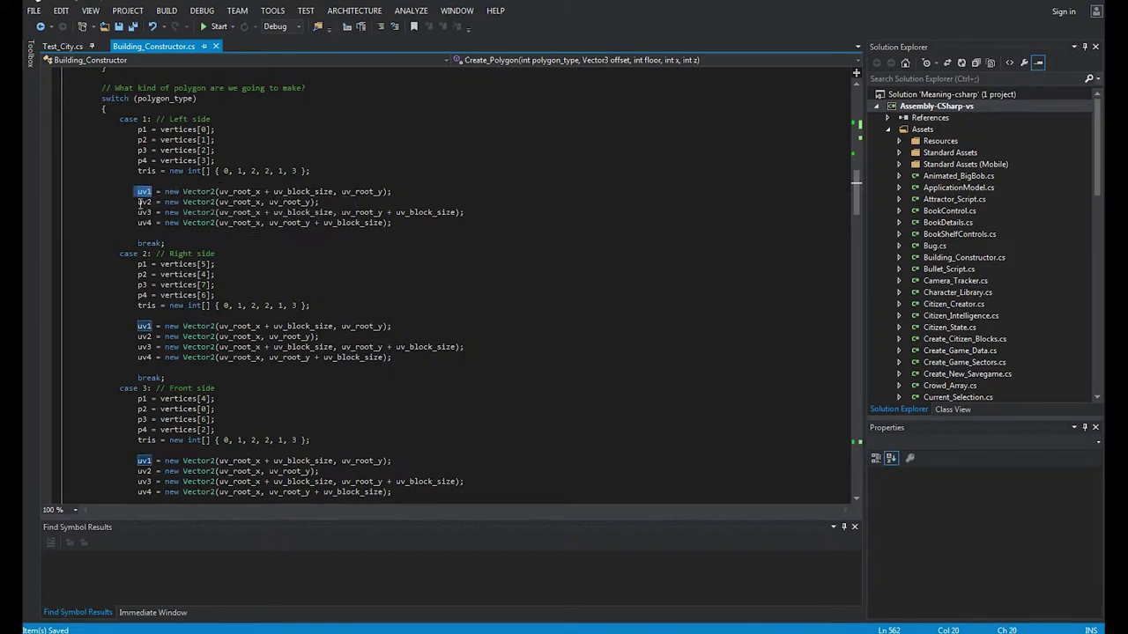
left_click_drag(138, 202, 148, 191)
left_click_drag(139, 139, 141, 129)
left_click(192, 170)
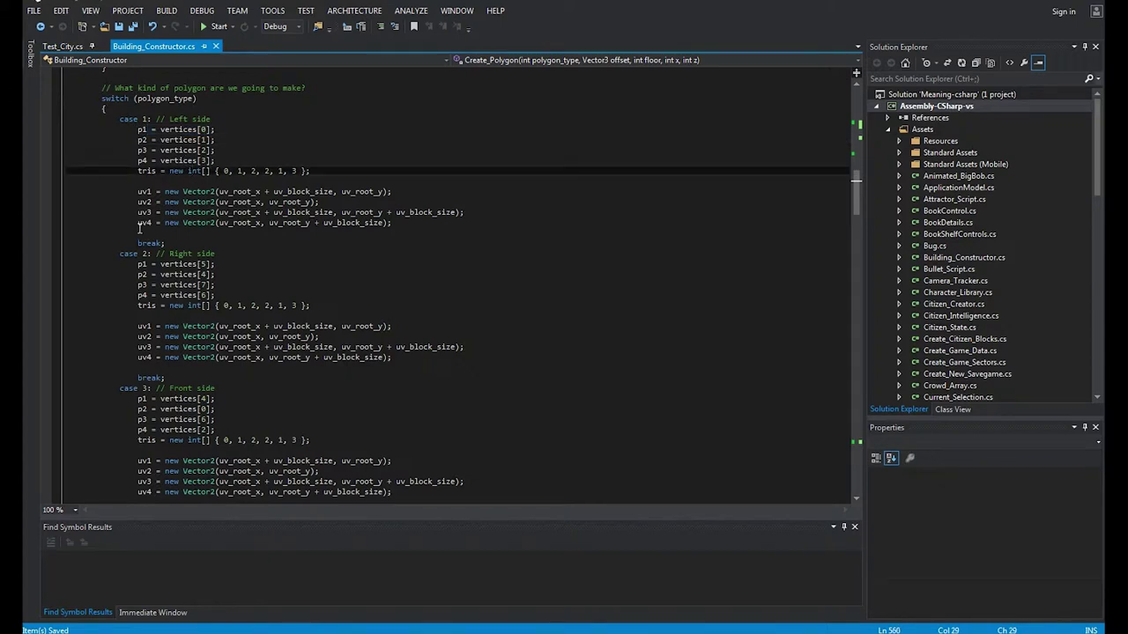
scroll(192, 176, "up", 2)
left_click(136, 254)
left_click_drag(136, 255, 148, 255)
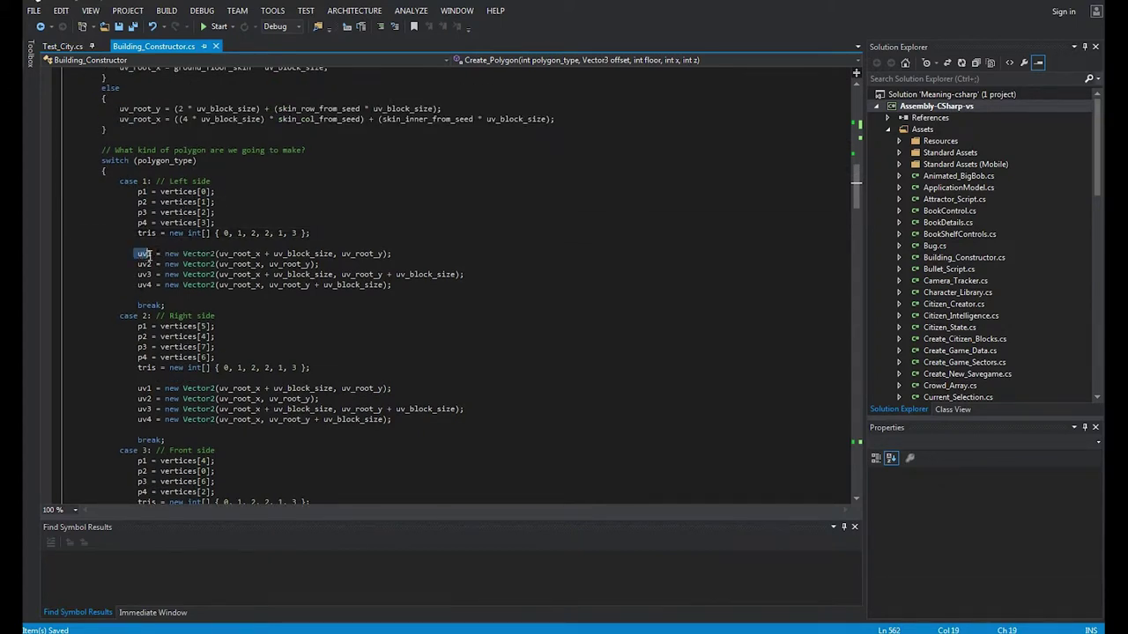
Switch to the Photoshop cube diagram and erase the left face's shading, its P1 to P4 labels and the triangle lists with a size 150 eraser
key("alt+Tab")
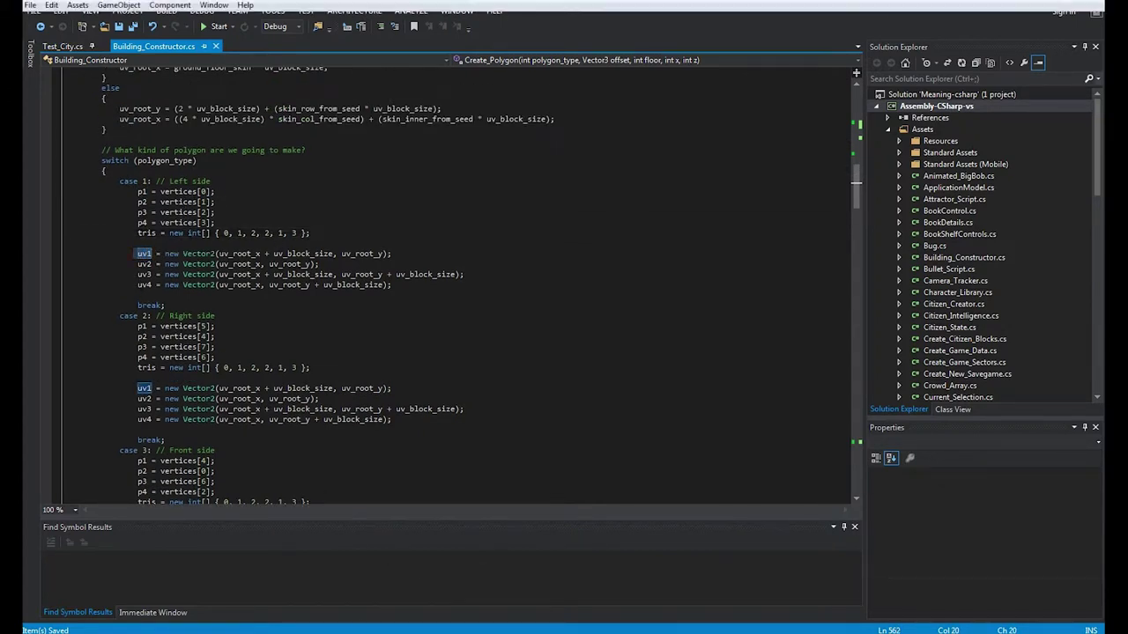
key("alt+Tab")
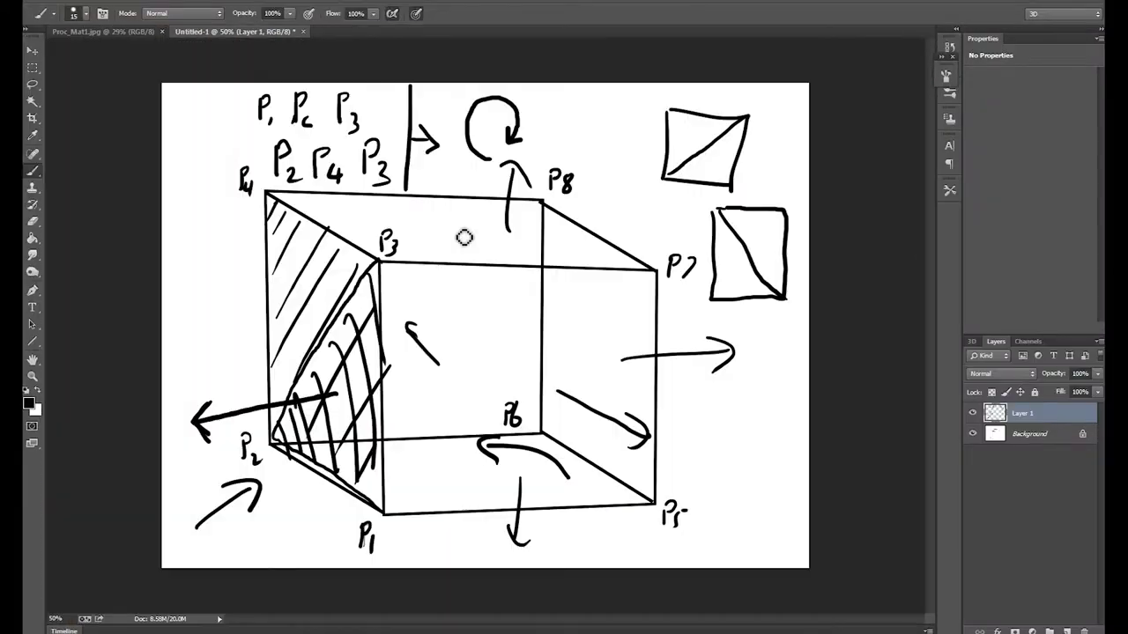
key("e")
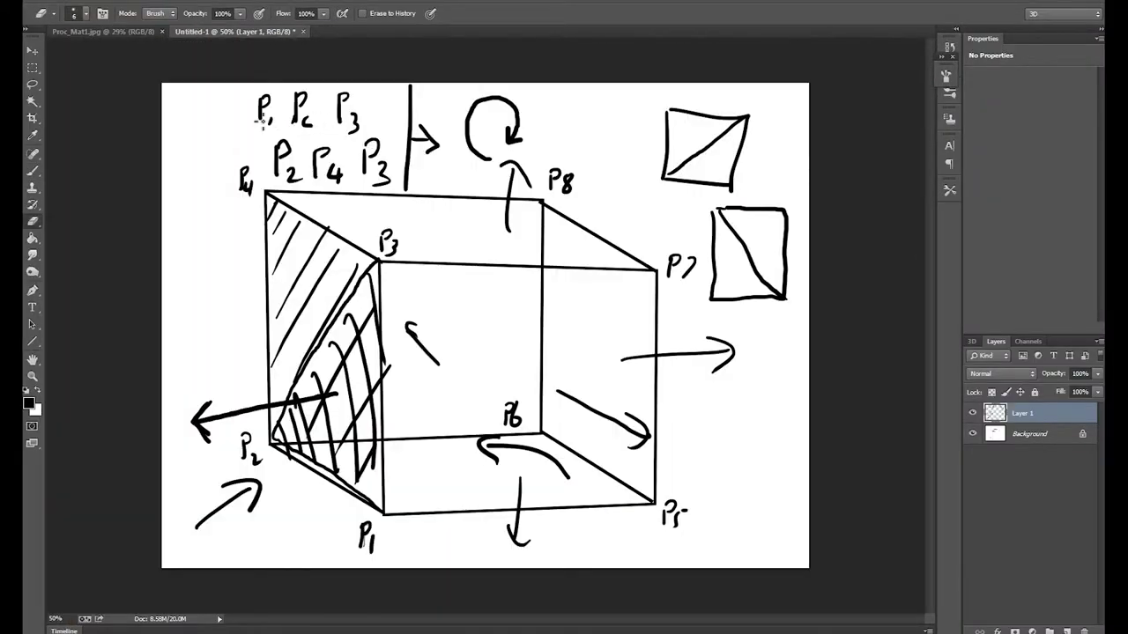
key("bracketright")
key("bracketright")
key("bracketright")
key("bracketright")
key("bracketright")
key("bracketright")
key("bracketright")
key("bracketright")
key("bracketright")
key("bracketright")
key("bracketright")
key("bracketright")
mouse_move(329, 94)
left_mouse_down()
mouse_move(369, 83)
mouse_move(290, 146)
mouse_move(221, 411)
mouse_move(320, 411)
mouse_move(368, 395)
mouse_move(262, 479)
mouse_move(183, 408)
left_mouse_up()
Hand-letter P1, P2, P3 and P4 at the four corners of the cube's left face with the brush
key("b")
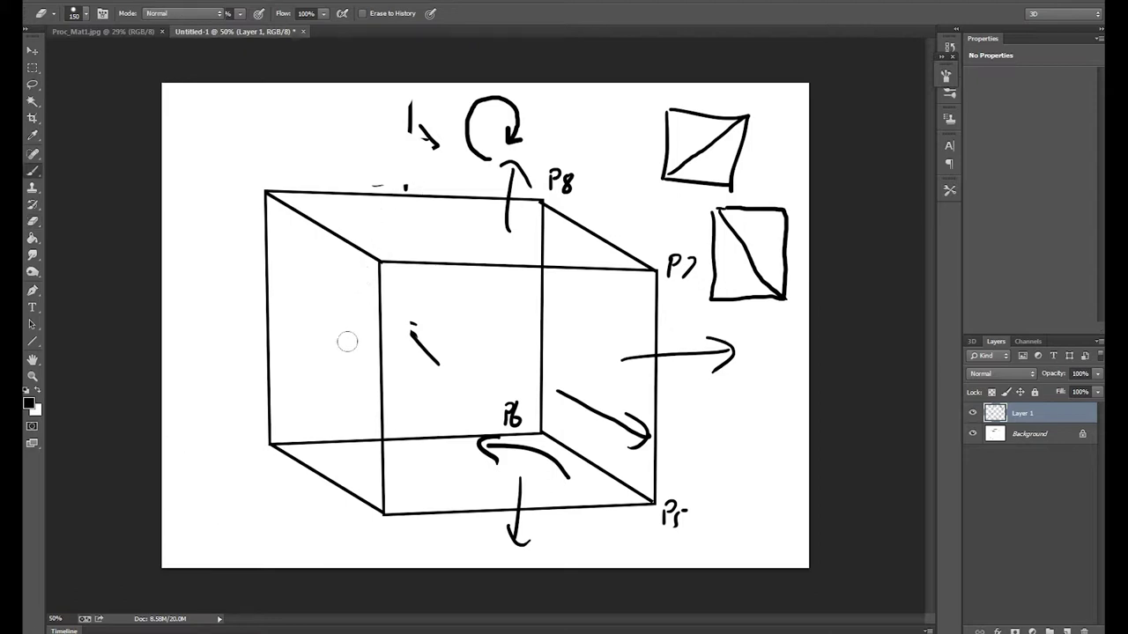
left_click(367, 526)
mouse_move(366, 533)
left_mouse_down()
mouse_move(364, 553)
mouse_move(369, 538)
left_mouse_up()
left_click_drag(378, 544, 379, 552)
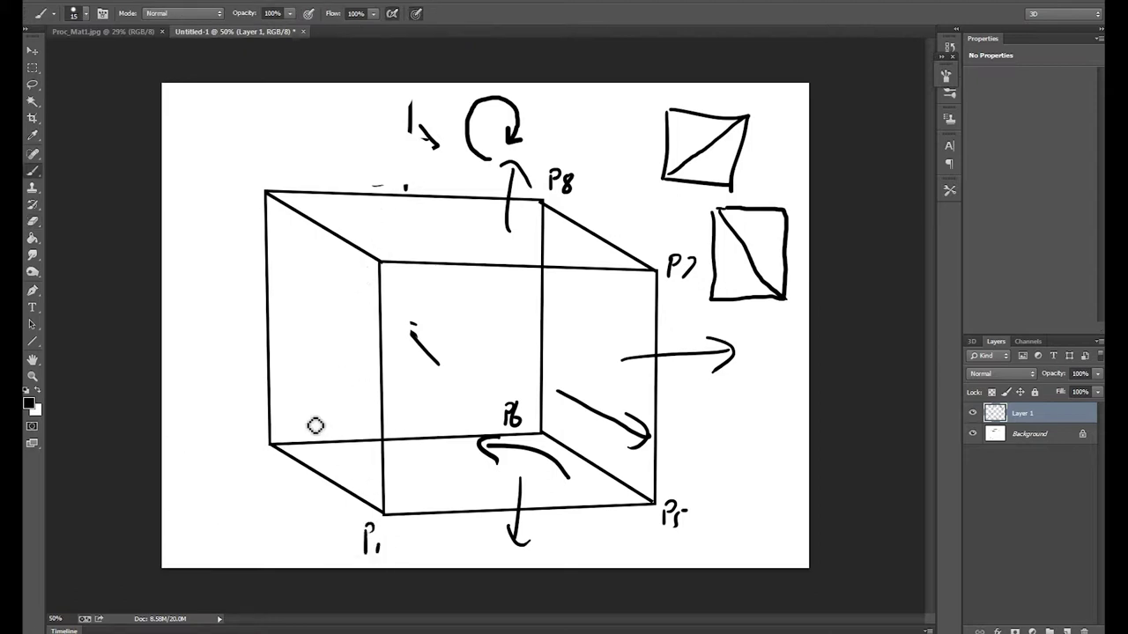
left_click_drag(249, 440, 251, 464)
left_click_drag(248, 433, 263, 464)
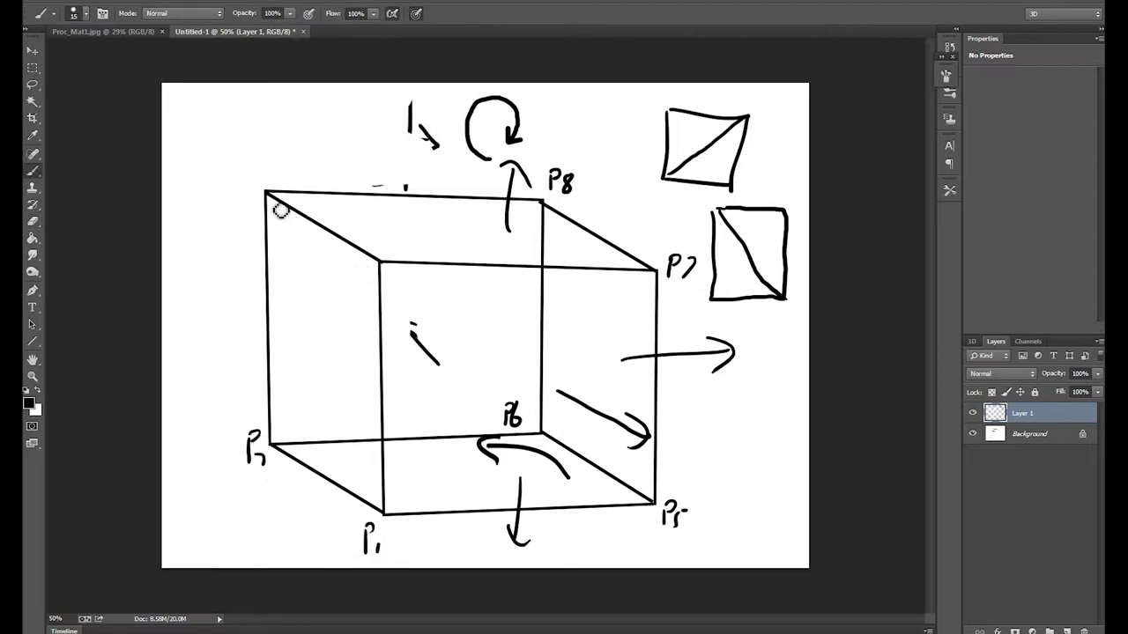
left_click_drag(380, 233, 380, 259)
left_click_drag(380, 233, 401, 258)
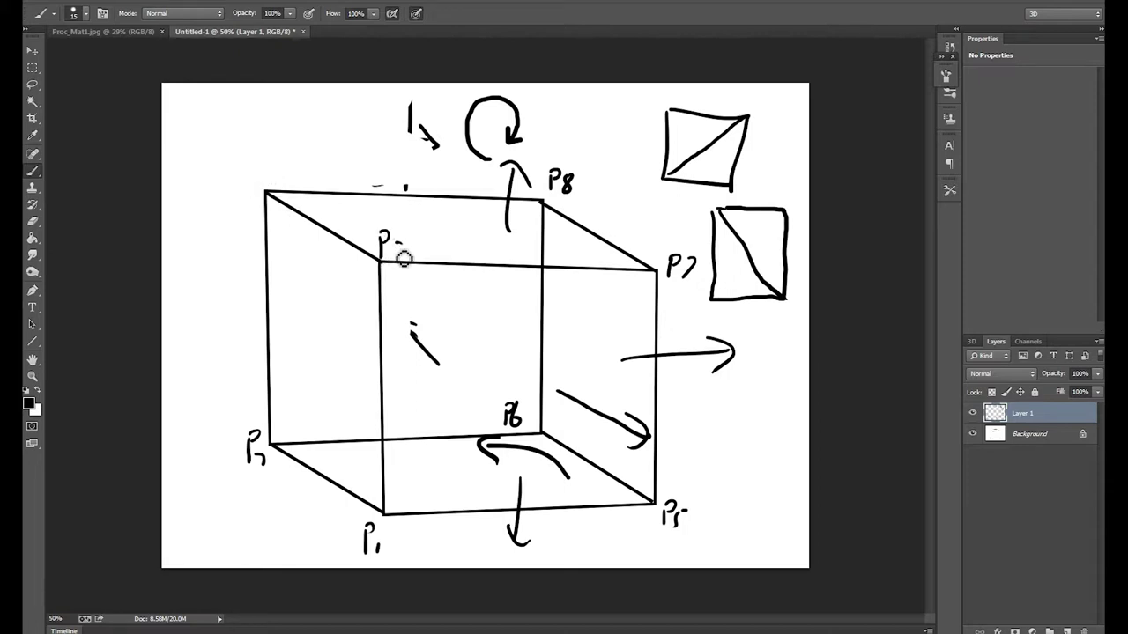
left_click_drag(255, 167, 255, 191)
left_click_drag(255, 166, 270, 180)
left_click_drag(268, 167, 268, 189)
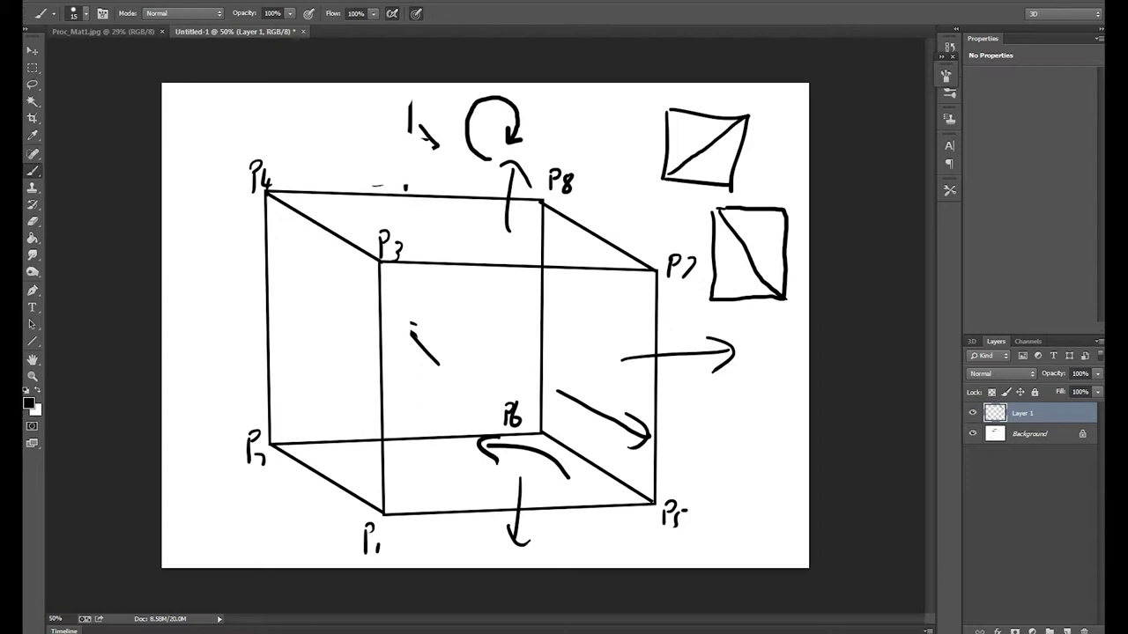
Hatch the cube's entire left face with diagonal brush strokes
mouse_move(318, 218)
left_mouse_down()
mouse_move(272, 304)
mouse_move(274, 328)
left_mouse_up()
mouse_move(328, 245)
left_mouse_down()
mouse_move(267, 374)
mouse_move(270, 421)
left_mouse_up()
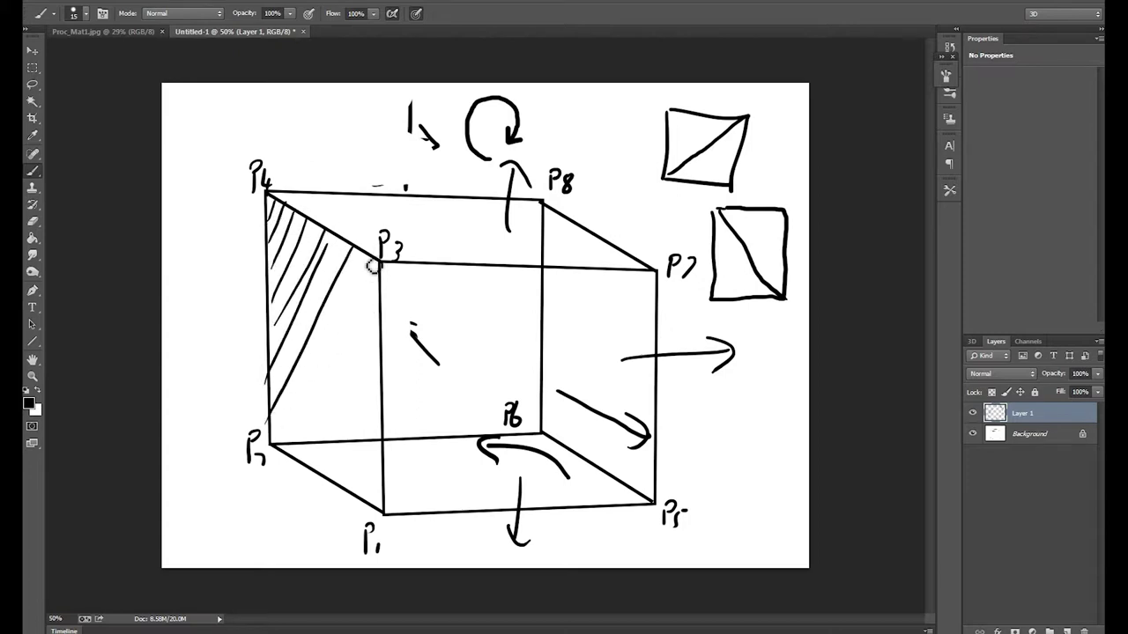
left_click_drag(363, 278, 291, 445)
left_click_drag(379, 298, 304, 463)
left_click_drag(381, 335, 322, 480)
left_click_drag(386, 384, 333, 486)
left_click_drag(374, 430, 349, 511)
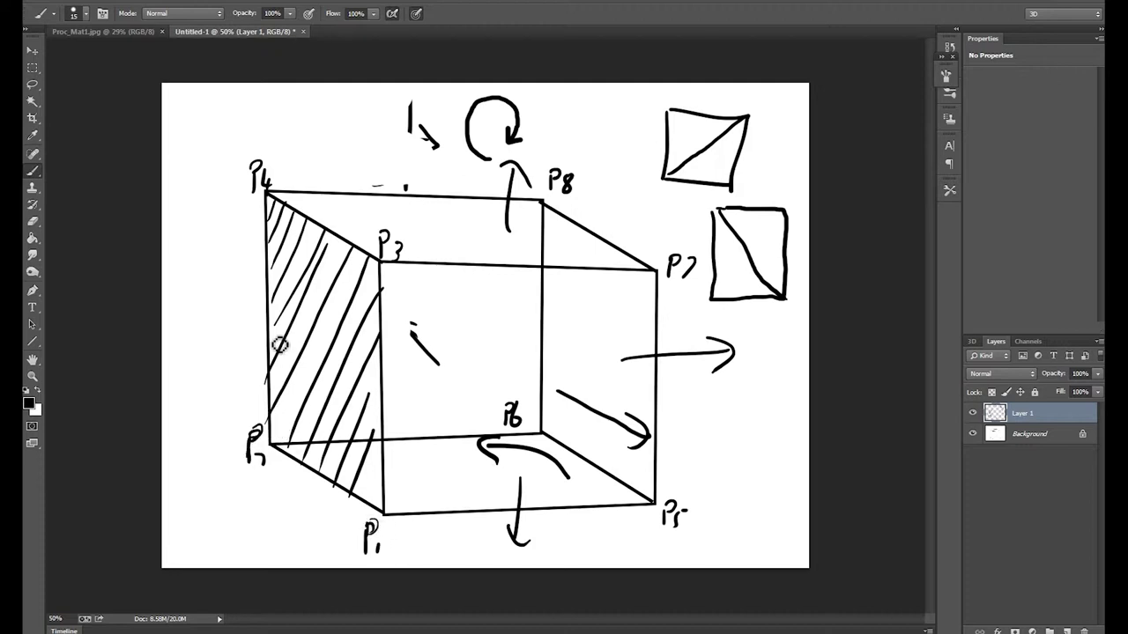
Create a new white 2000 × 1500 pixel document and draw a square in its upper-left area
key("ctrl+n")
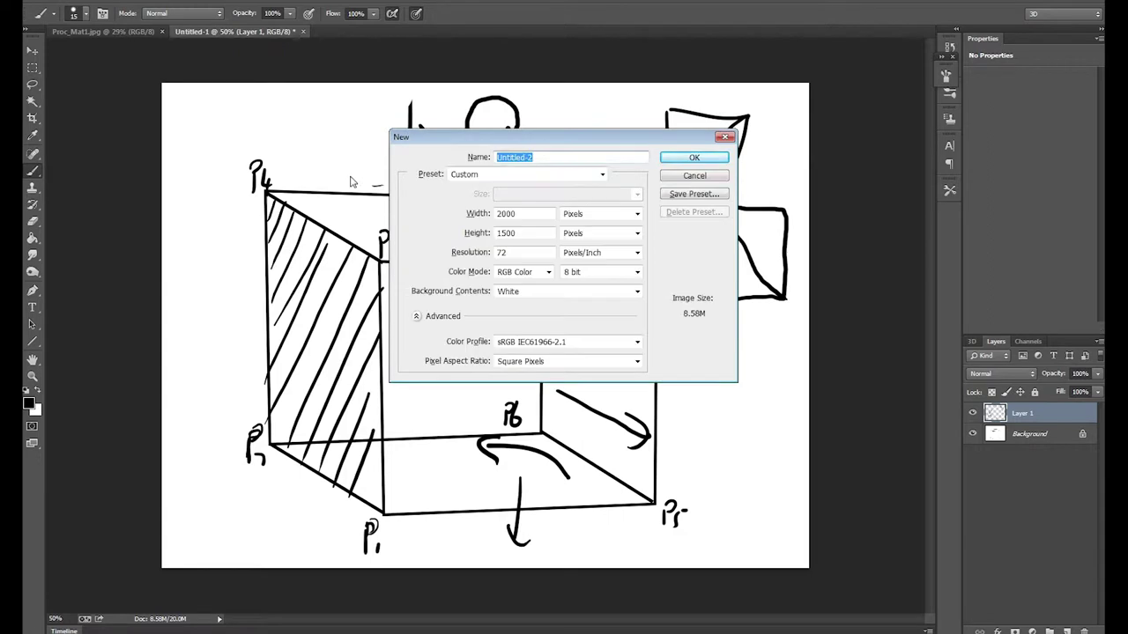
key("Return")
left_click_drag(222, 113, 218, 287)
mouse_move(226, 114)
left_mouse_down()
mouse_move(463, 121)
mouse_move(428, 182)
mouse_move(423, 294)
mouse_move(224, 288)
left_mouse_up()
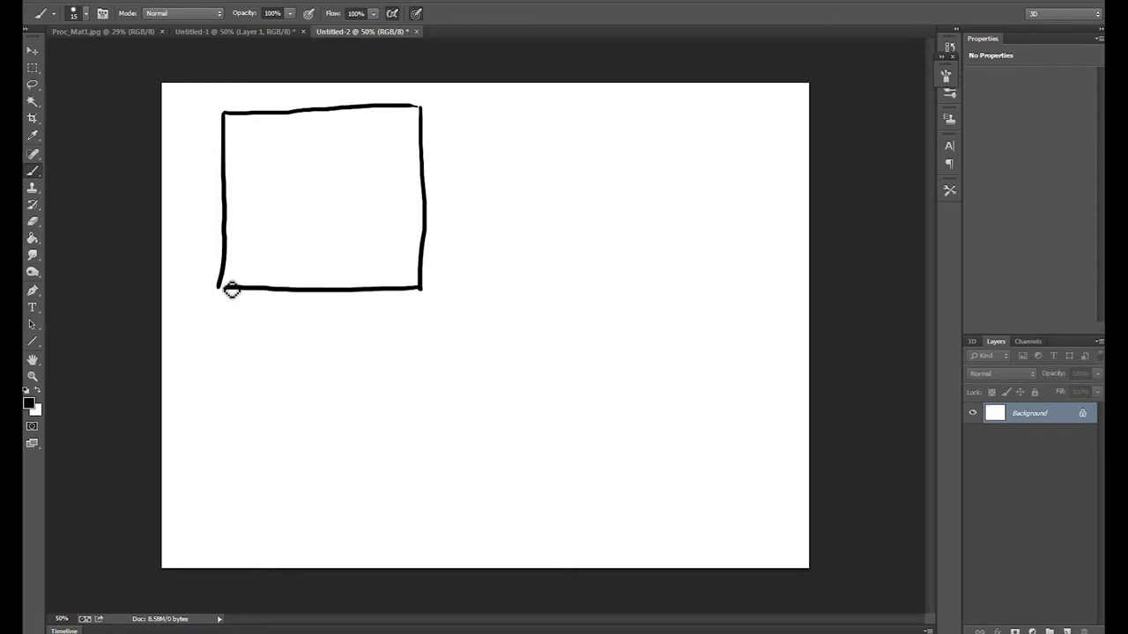
Label the square's corners P1 at lower right, P2 at lower left, P3 at upper right and P4 at upper left
mouse_move(426, 310)
left_mouse_down()
mouse_move(424, 338)
mouse_move(428, 317)
left_mouse_up()
left_click_drag(435, 327, 432, 347)
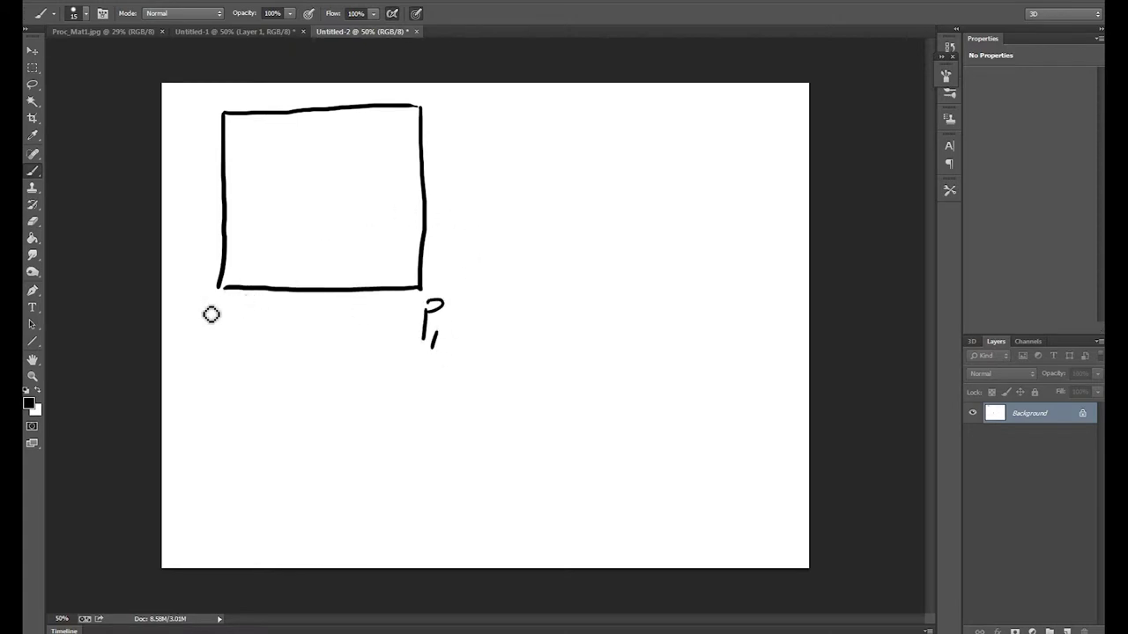
left_click_drag(203, 315, 201, 335)
left_click_drag(204, 300, 235, 338)
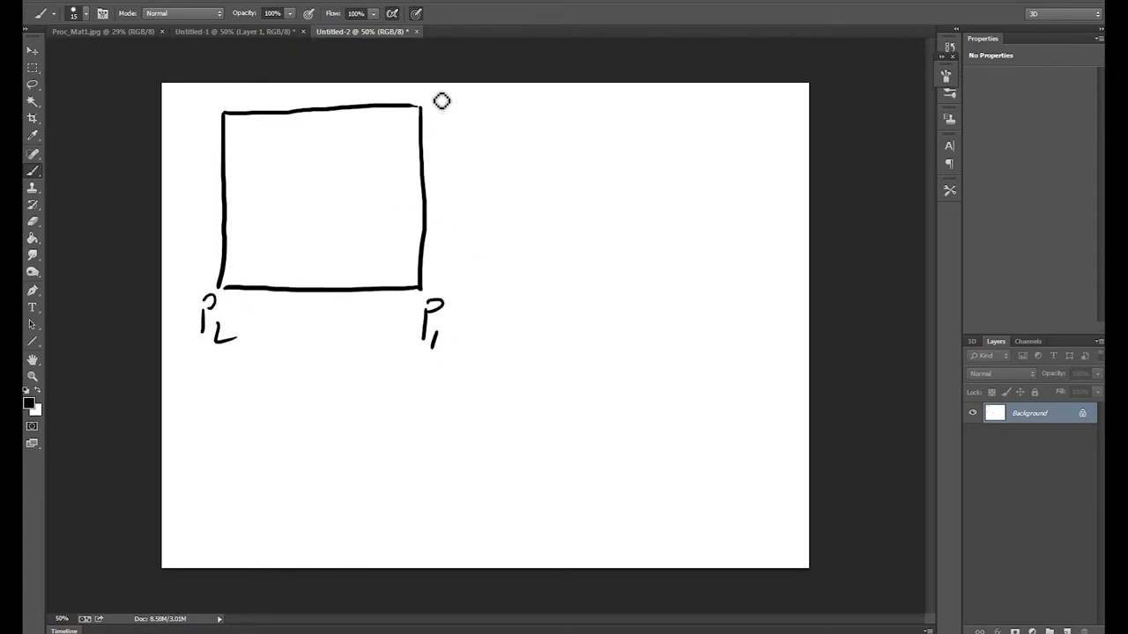
left_click_drag(444, 115, 445, 132)
left_click_drag(203, 98, 204, 124)
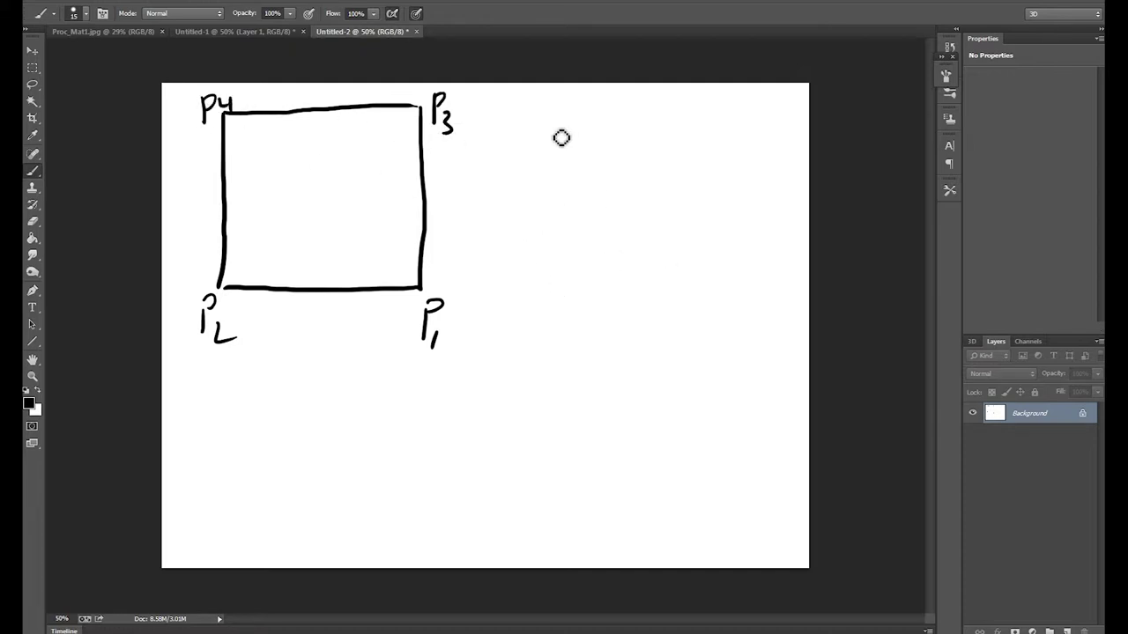
Draw a second, larger square beside the first and label its lower-left corner 0,0
left_click_drag(551, 124, 547, 342)
mouse_move(550, 124)
left_mouse_down()
mouse_move(776, 129)
mouse_move(776, 378)
mouse_move(539, 372)
mouse_move(517, 405)
mouse_move(510, 382)
mouse_move(523, 410)
left_mouse_up()
left_click(526, 401)
left_click_drag(546, 390, 545, 392)
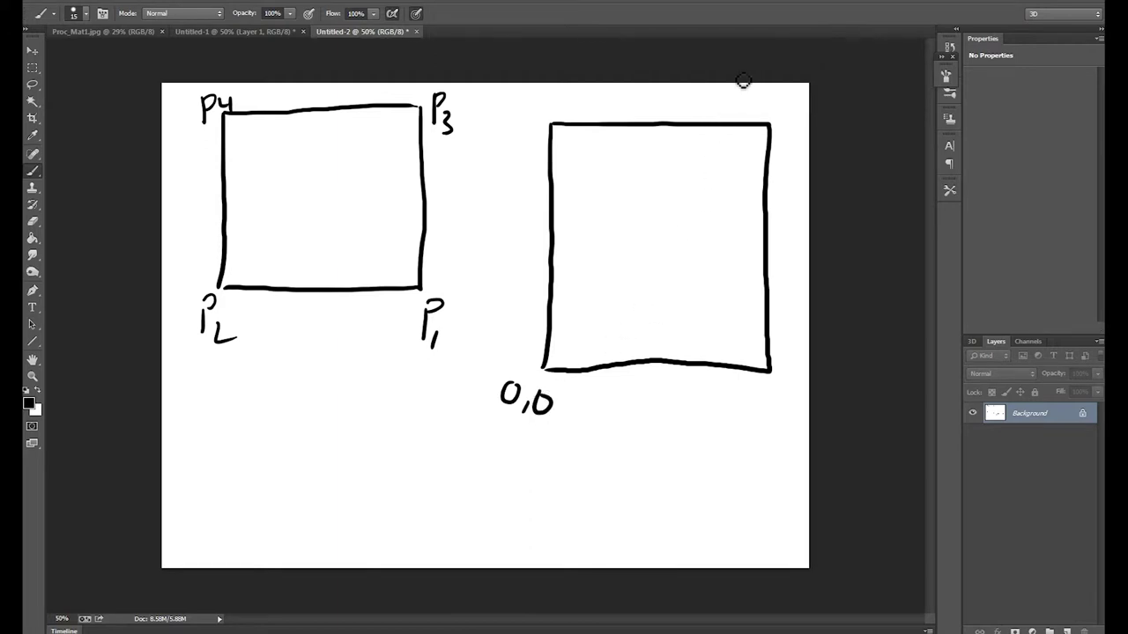
Label the second square's upper-right corner 1,1, circle P3 and draw an arrow from it toward that corner
left_click_drag(765, 96, 764, 114)
left_click_drag(776, 107, 787, 114)
mouse_move(443, 95)
left_mouse_down()
mouse_move(456, 141)
mouse_move(446, 92)
left_mouse_up()
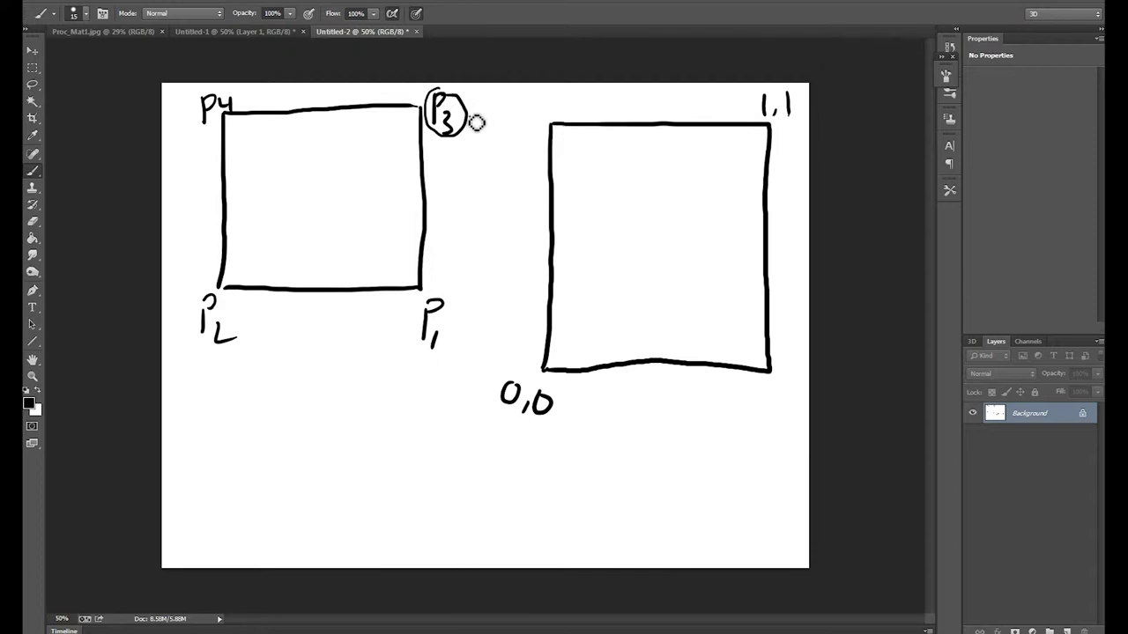
mouse_move(472, 116)
left_mouse_down()
mouse_move(649, 103)
mouse_move(721, 112)
left_mouse_up()
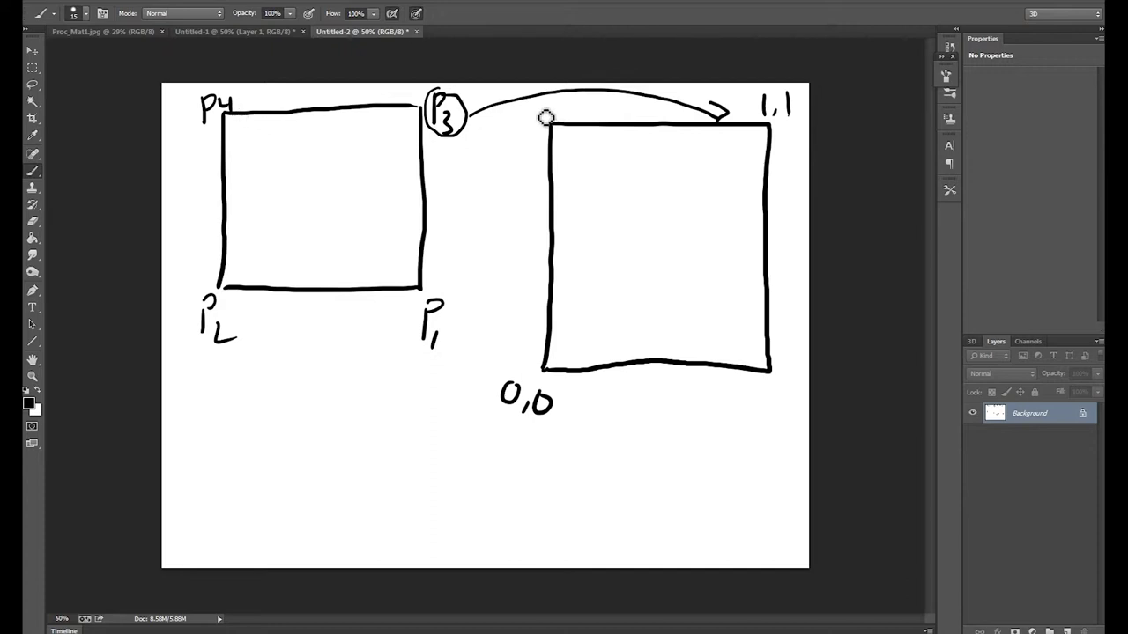
Label the second square's upper-left corner 0,1 and lower-right corner 1,0, with an arrow from P1 to the latter
left_click_drag(527, 111, 540, 129)
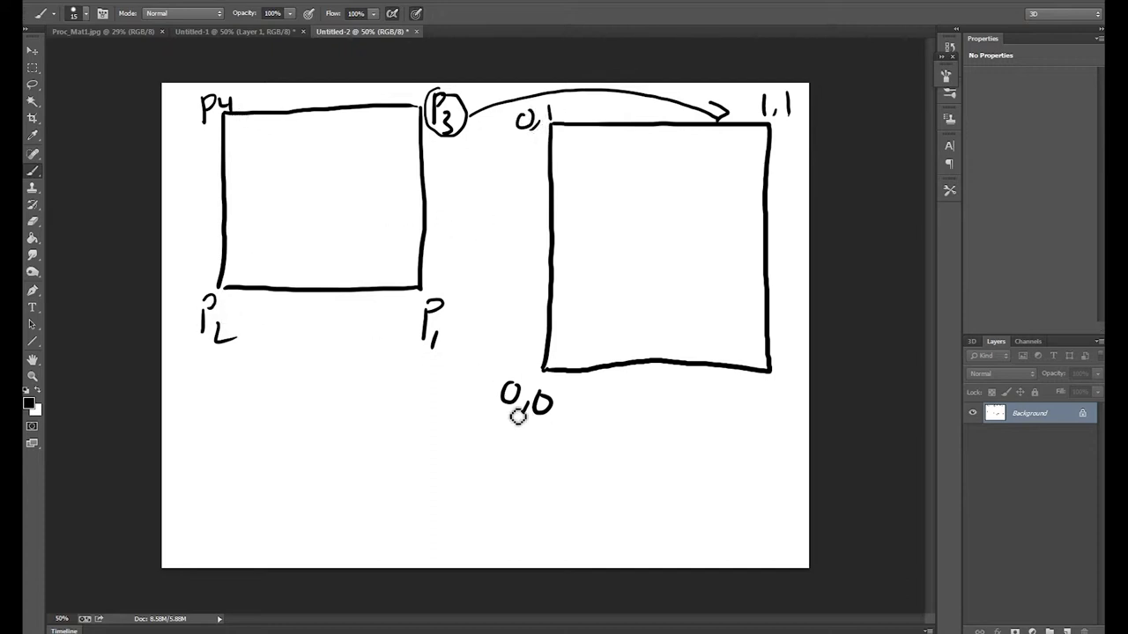
mouse_move(460, 340)
left_mouse_down()
mouse_move(468, 355)
mouse_move(738, 381)
left_mouse_up()
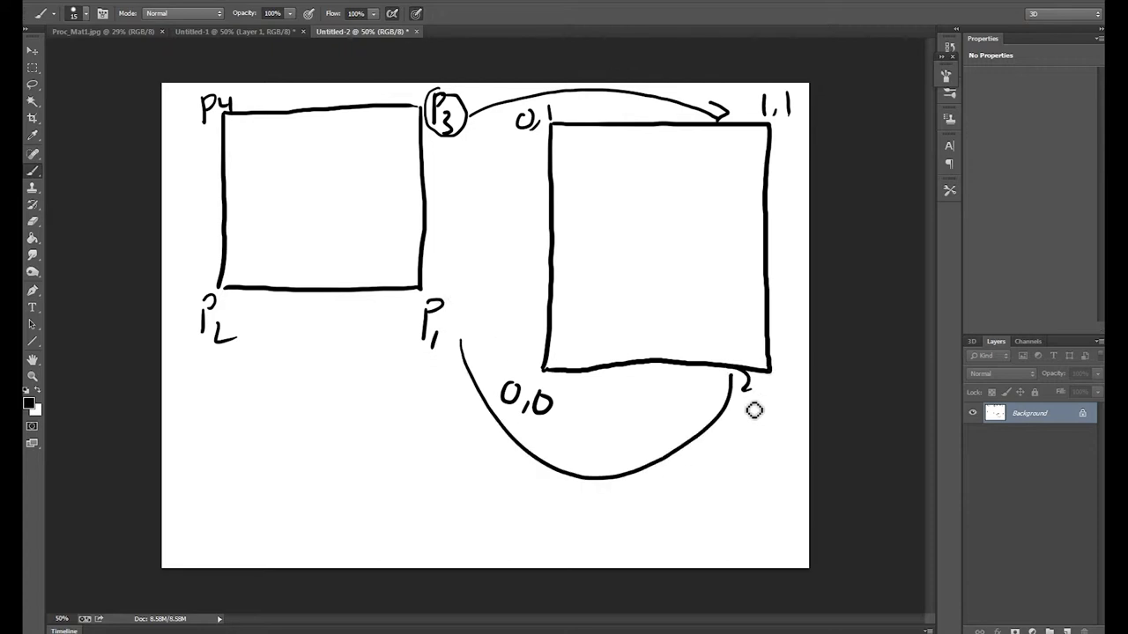
mouse_move(746, 400)
left_mouse_down()
mouse_move(748, 424)
mouse_move(762, 428)
left_mouse_up()
left_click_drag(784, 404, 783, 406)
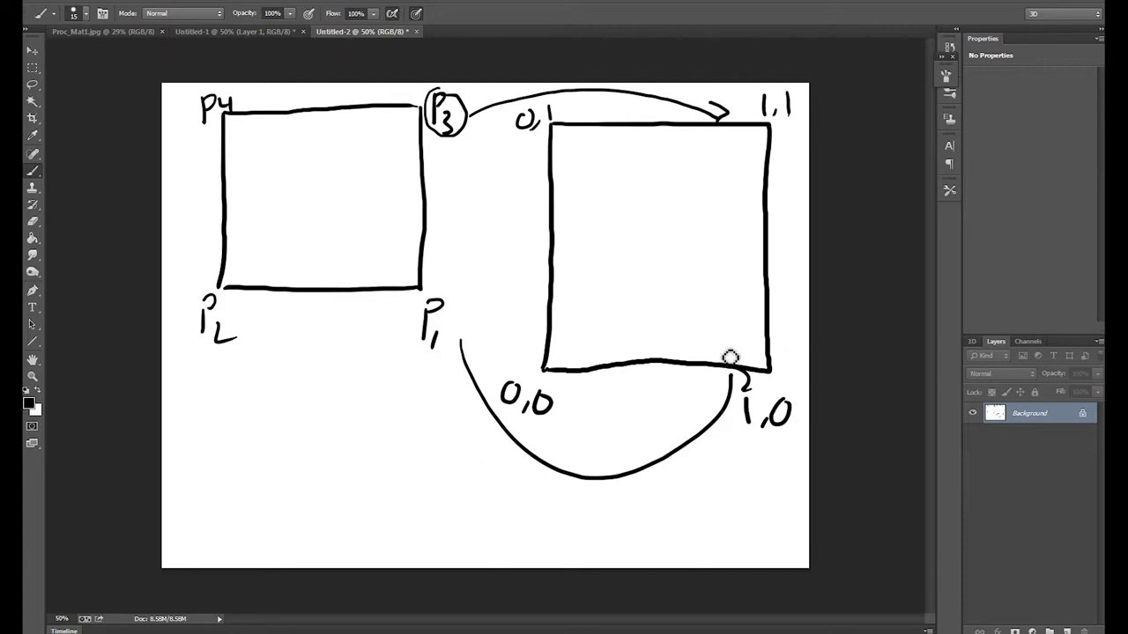
Undo the arrows, the coordinate labels and the second square's strokes back to its left edge
key("ctrl+z")
key("ctrl+alt+z")
key("ctrl+alt+z")
key("ctrl+alt+z")
key("ctrl+alt+z")
key("ctrl+alt+z")
key("ctrl+alt+z")
key("ctrl+alt+z")
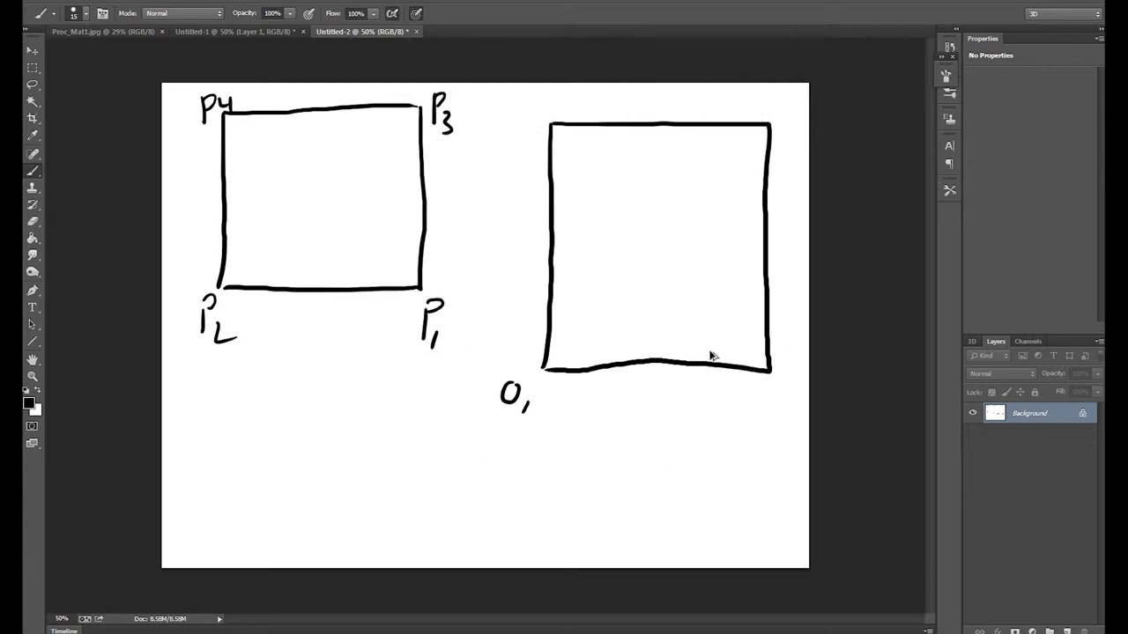
key("ctrl+alt+z")
key("ctrl+alt+z")
key("ctrl+alt+z")
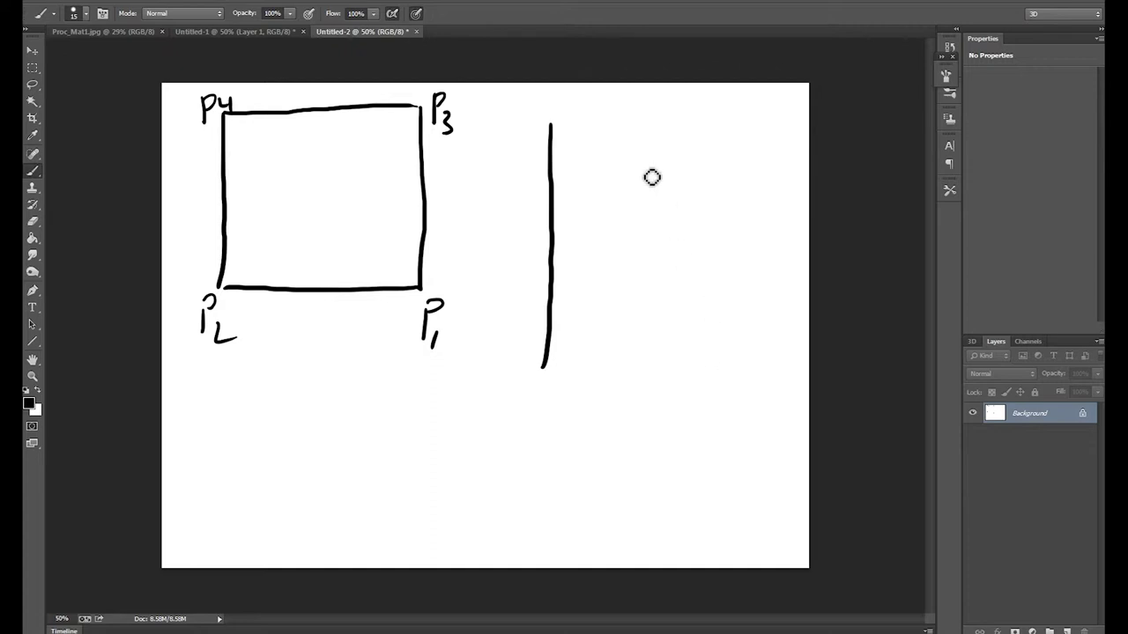
Redraw the second, larger square beside the first and divide it into six columns with five vertical lines
mouse_move(549, 126)
left_mouse_down()
mouse_move(783, 136)
mouse_move(796, 378)
mouse_move(545, 368)
left_mouse_up()
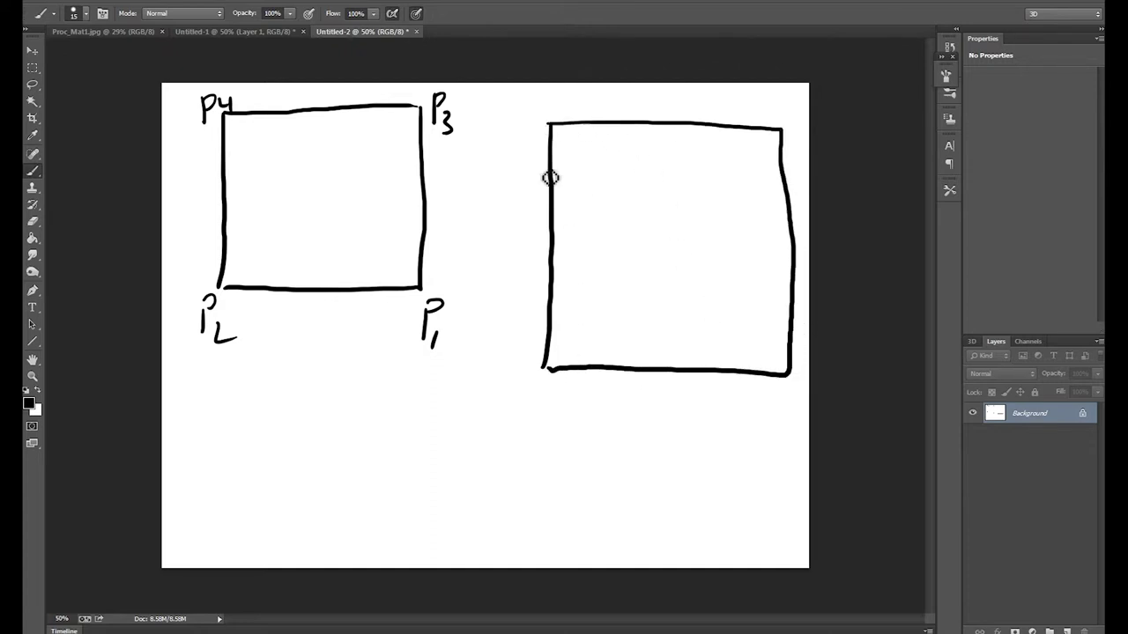
left_click_drag(597, 127, 599, 302)
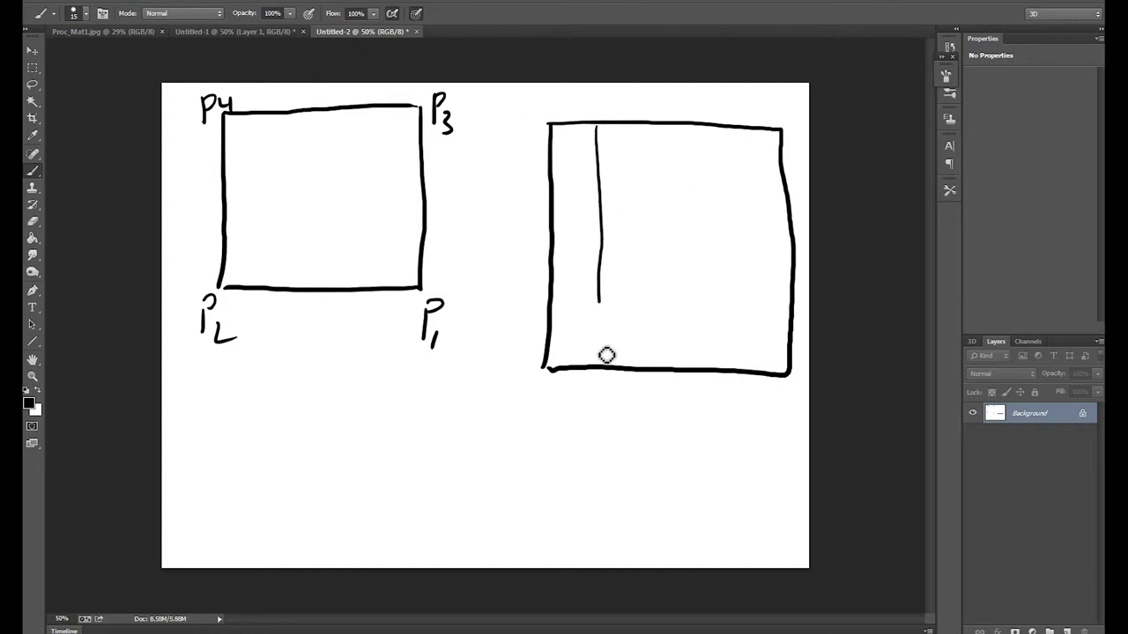
left_click_drag(606, 355, 601, 365)
left_click_drag(639, 128, 642, 365)
left_click_drag(676, 127, 684, 360)
left_click_drag(716, 131, 719, 381)
left_click_drag(758, 130, 760, 373)
Add four horizontal lines to complete the grid, shade one cell near its middle and dot that cell's four corners
left_click_drag(558, 309, 787, 306)
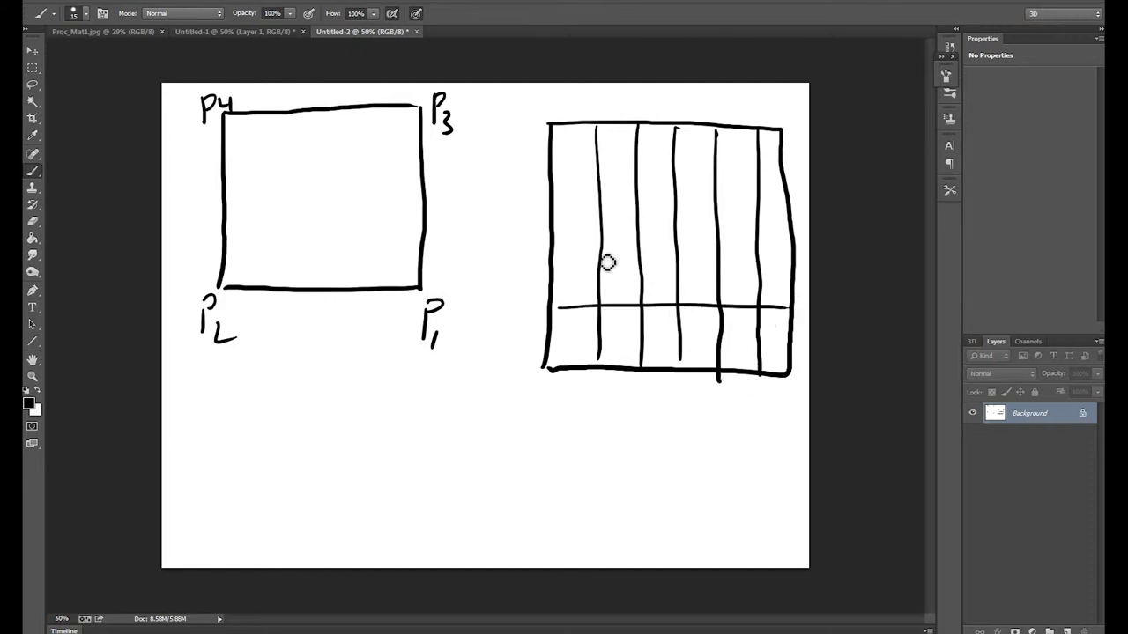
left_click_drag(558, 262, 798, 254)
left_click_drag(557, 209, 783, 206)
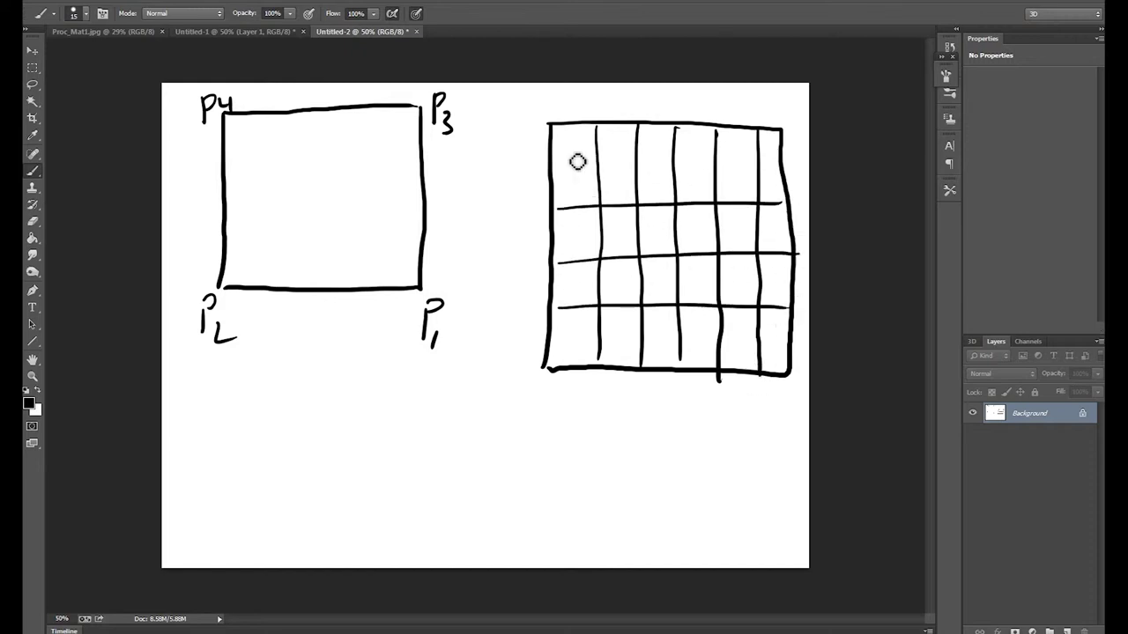
left_click_drag(559, 156, 770, 156)
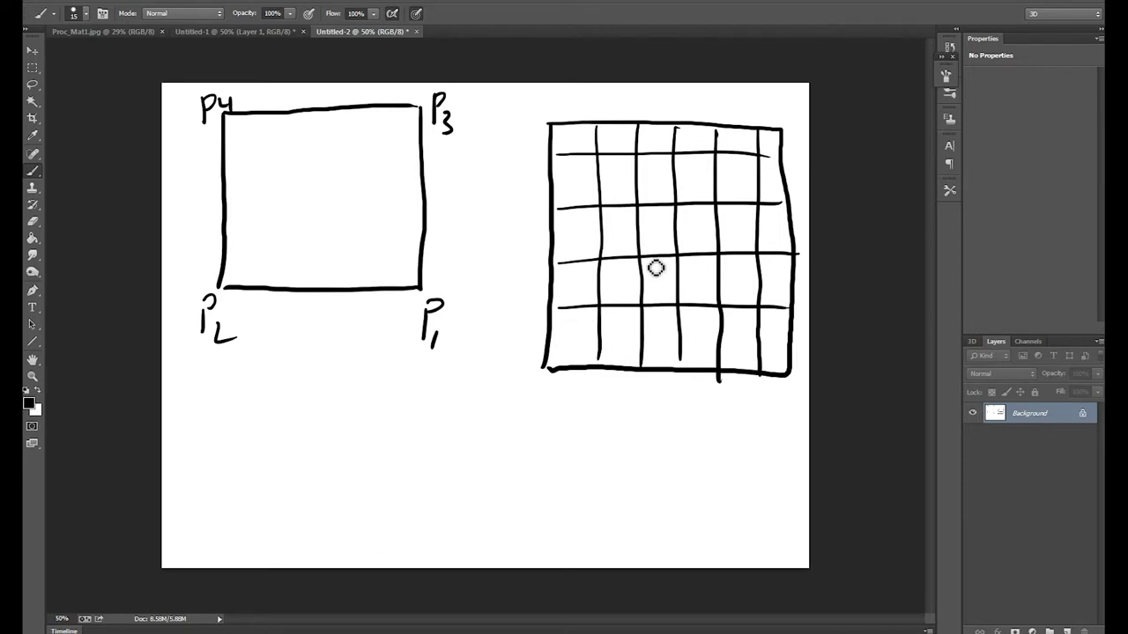
mouse_move(646, 212)
left_mouse_down()
mouse_move(646, 257)
mouse_move(679, 252)
mouse_move(660, 209)
mouse_move(643, 208)
mouse_move(660, 252)
left_mouse_up()
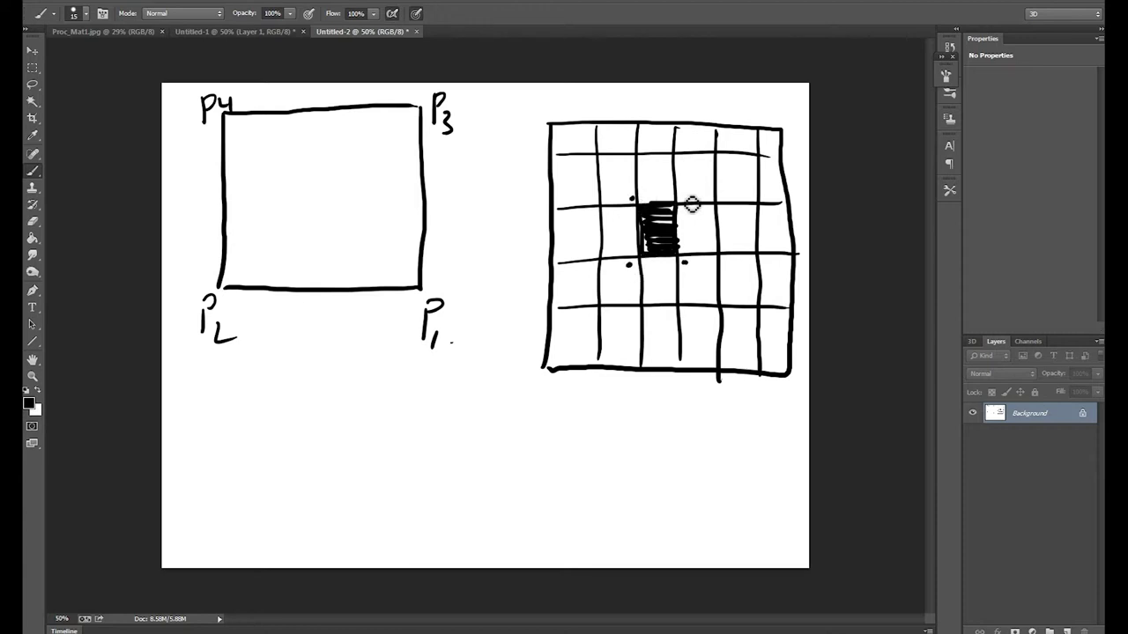
Copy the shaded grid cell onto its own layer and place the copy inside the first square at corner P4
key("m")
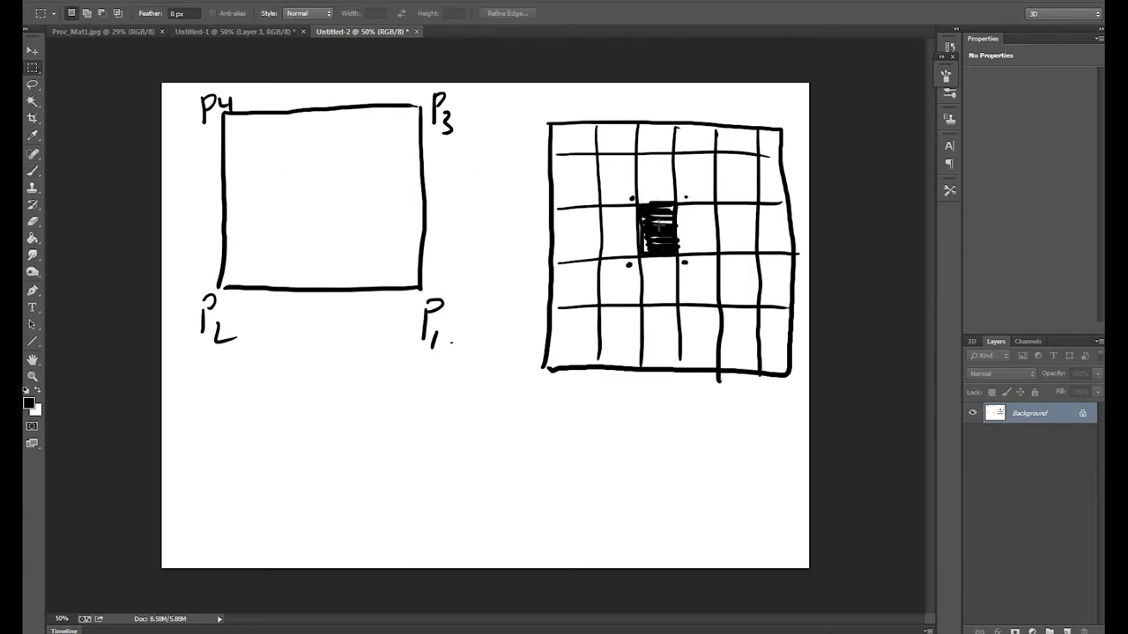
left_click_drag(631, 199, 685, 255)
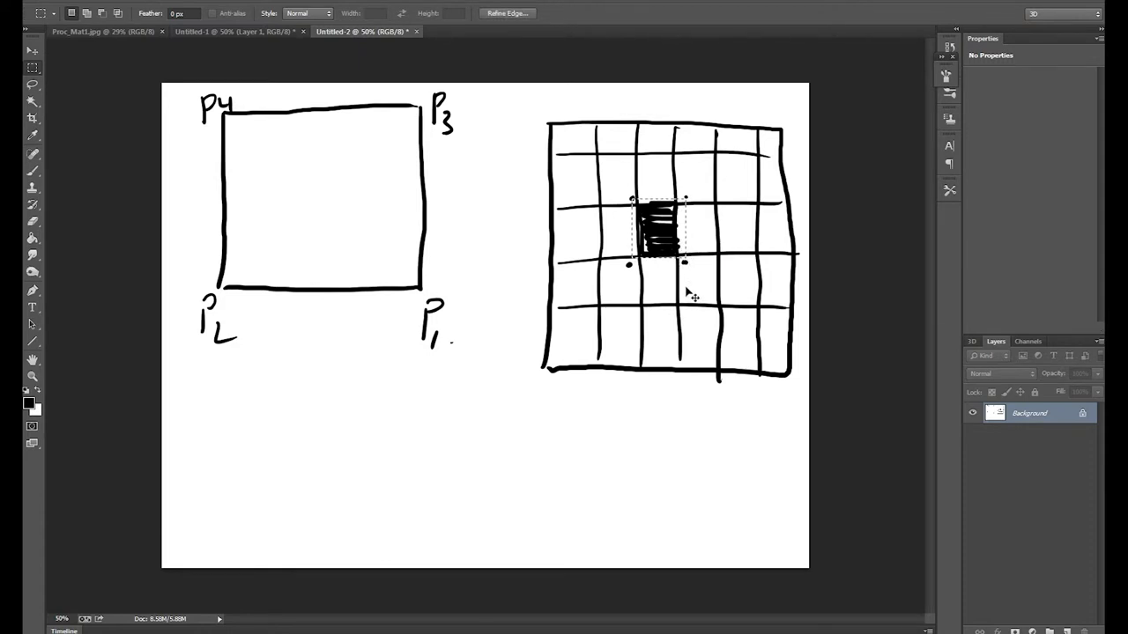
key("ctrl+c")
key("ctrl+v")
key("ctrl+v")
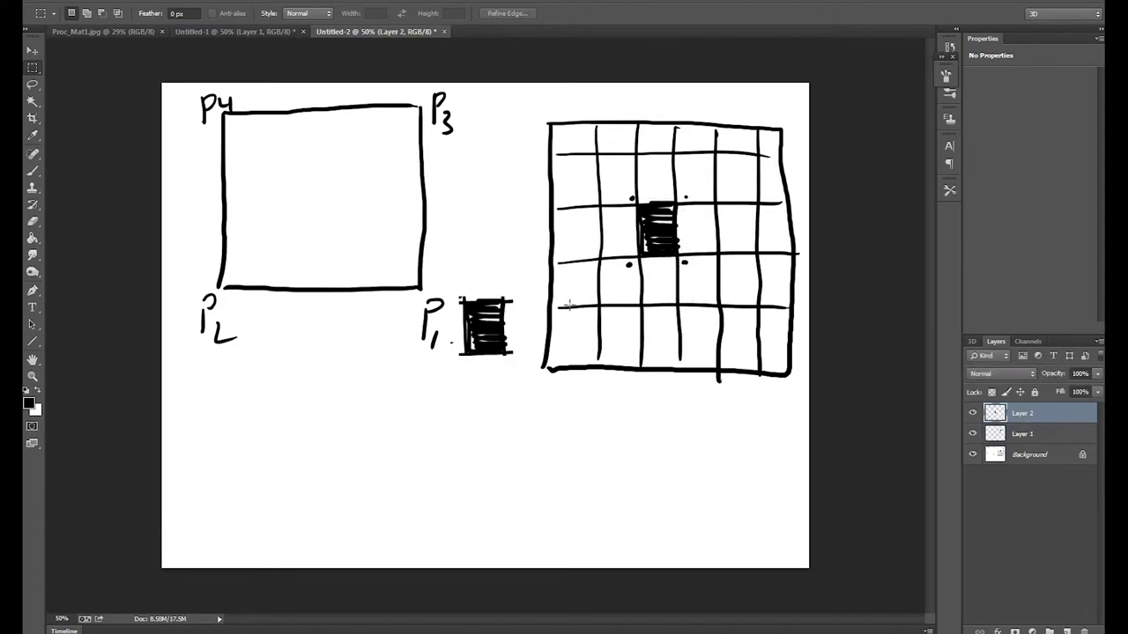
key("v")
left_click_drag(509, 302, 279, 113)
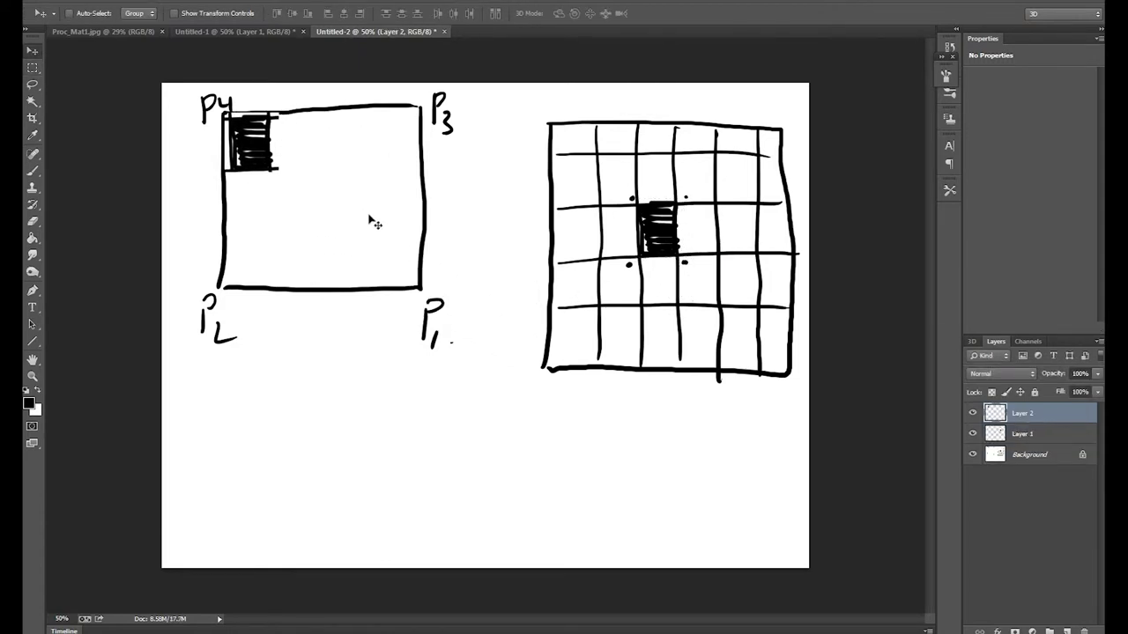
Scale the copied cell to fill the square from P4 to P1, then return to the Brush tool
key("ctrl+t")
left_click_drag(279, 171, 423, 288)
key("Return")
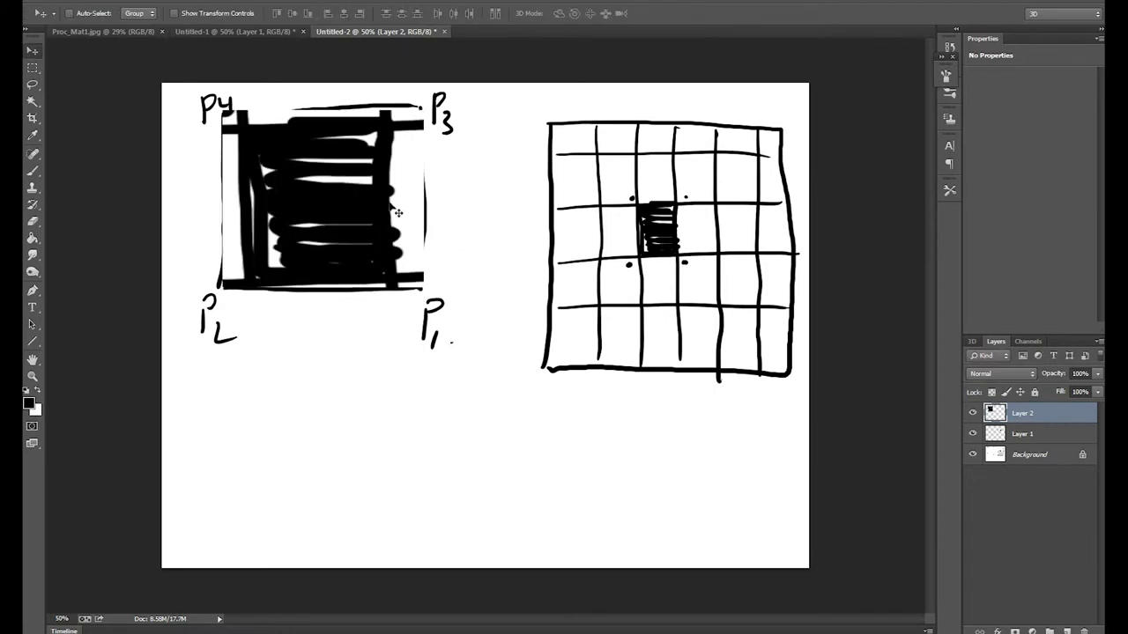
key("b")
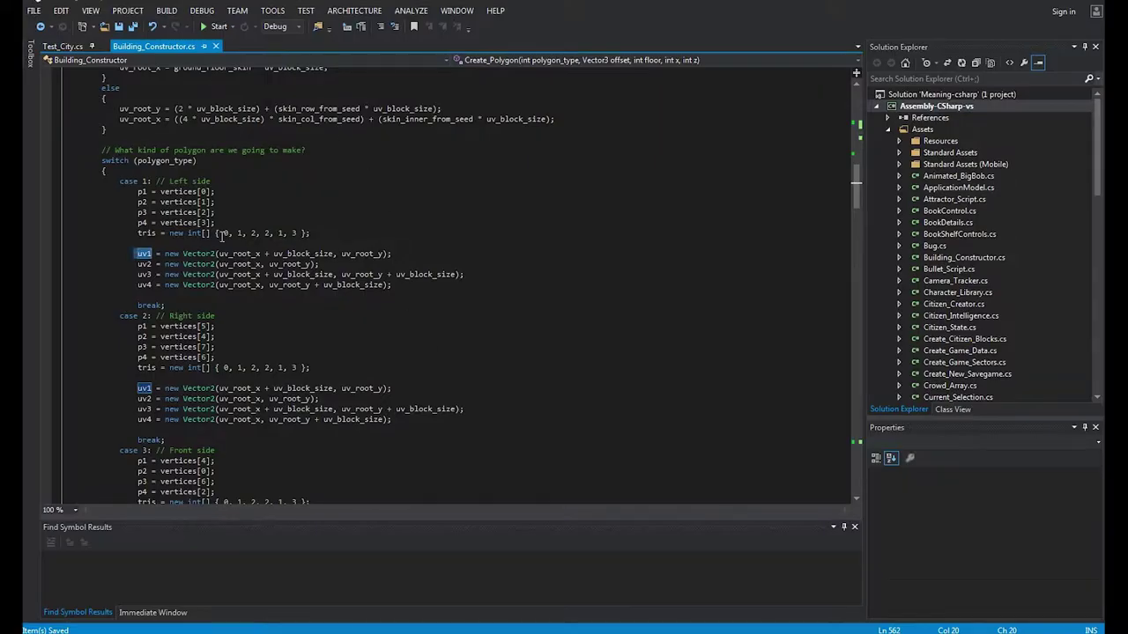
Switch to Visual Studio and examine the uv1 to uv4 assignments for the left side case in Create_Polygon
left_click(223, 254)
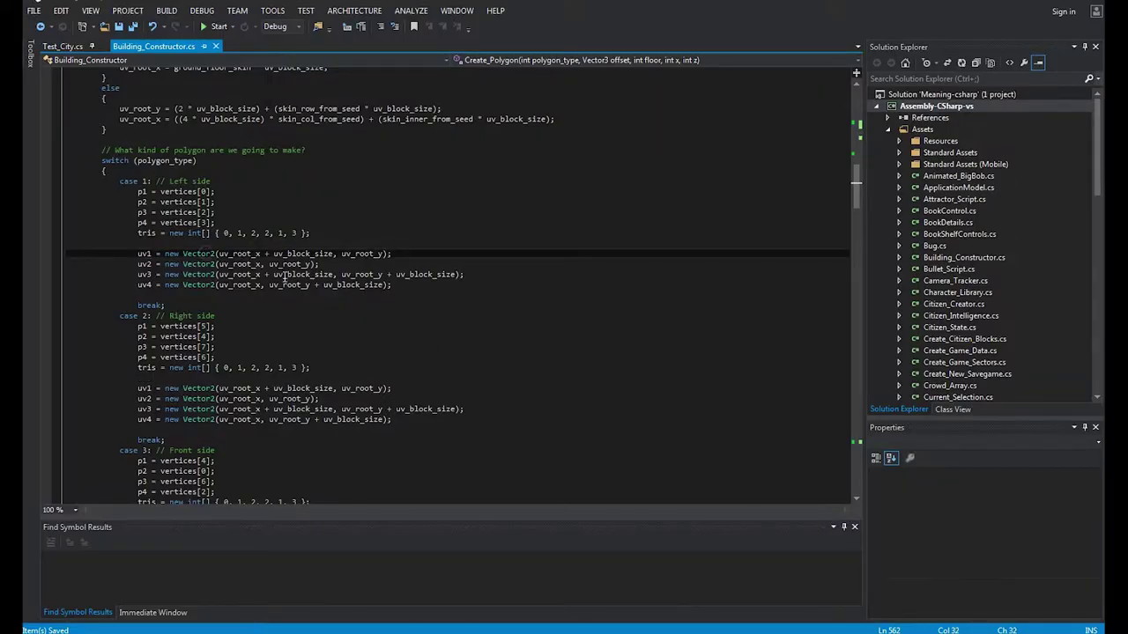
left_click_drag(223, 253, 329, 254)
left_click(220, 254)
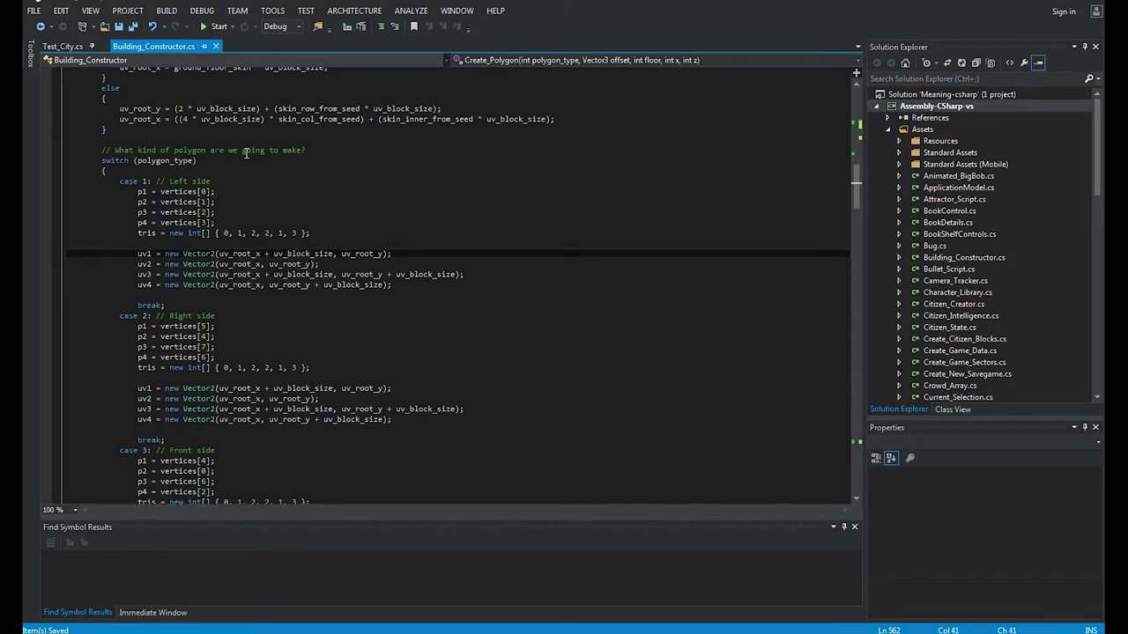
left_click(323, 239)
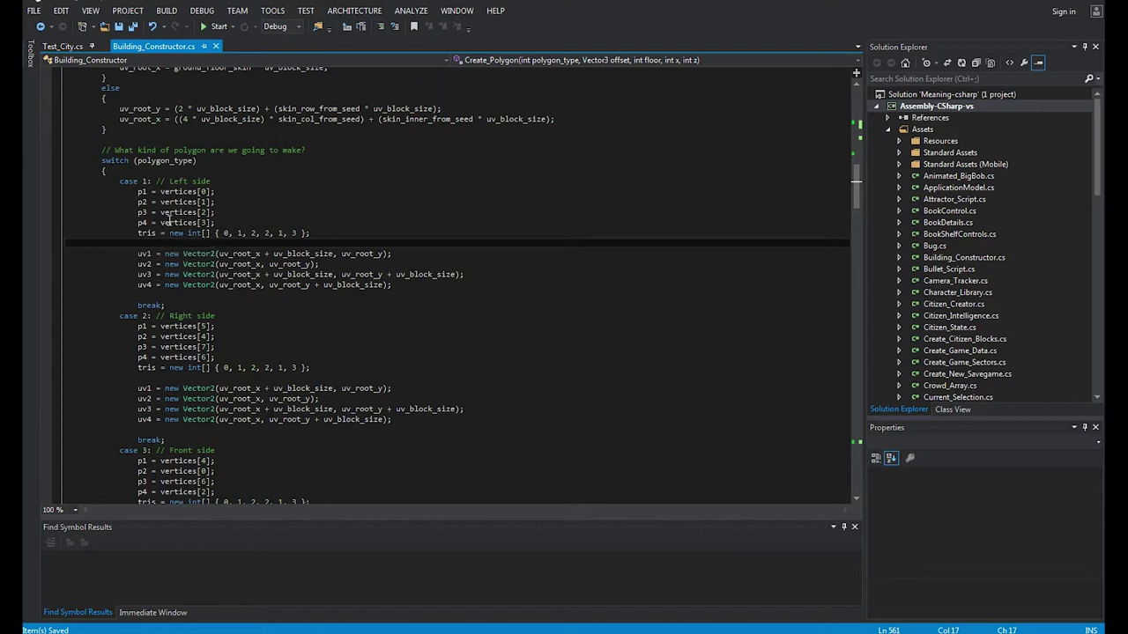
key("shift+Down")
key("shift+Down")
key("shift+Down")
key("shift+Down")
key("shift+Down")
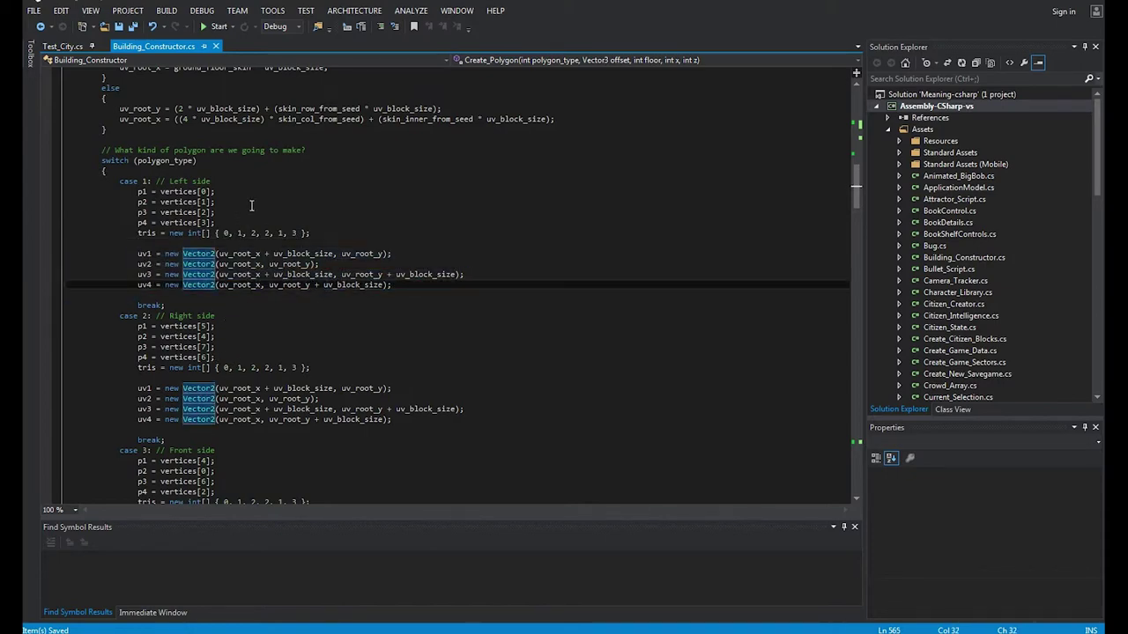
Review the remaining polygon cases in Create_Polygon through to the code that applies the offset and builds the mesh
scroll(258, 218, "down", 20)
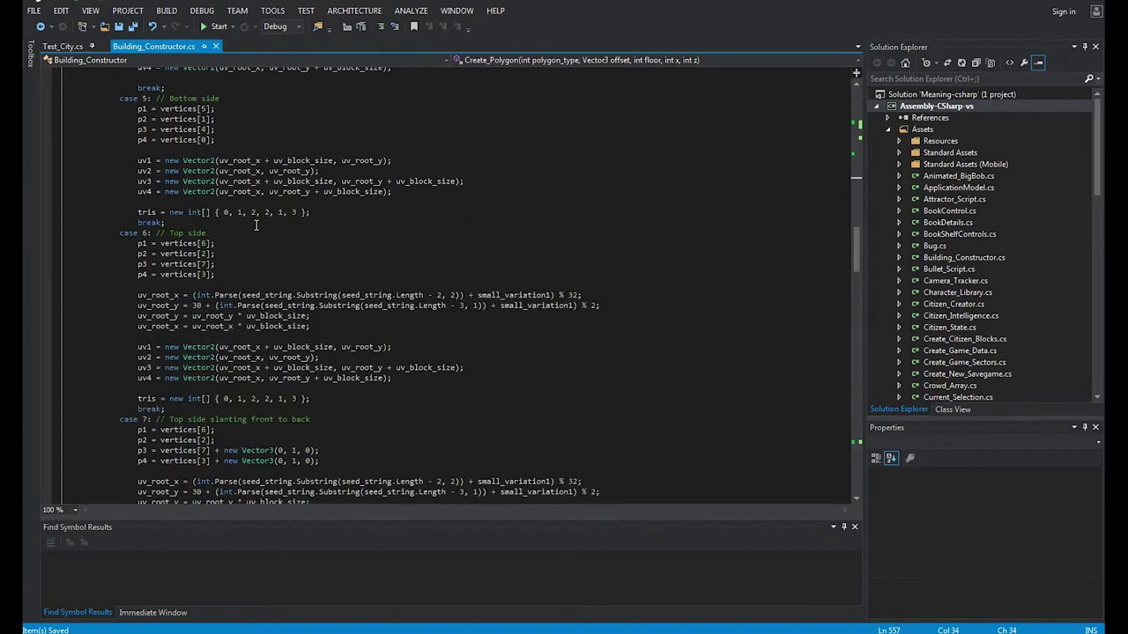
scroll(256, 225, "down", 20)
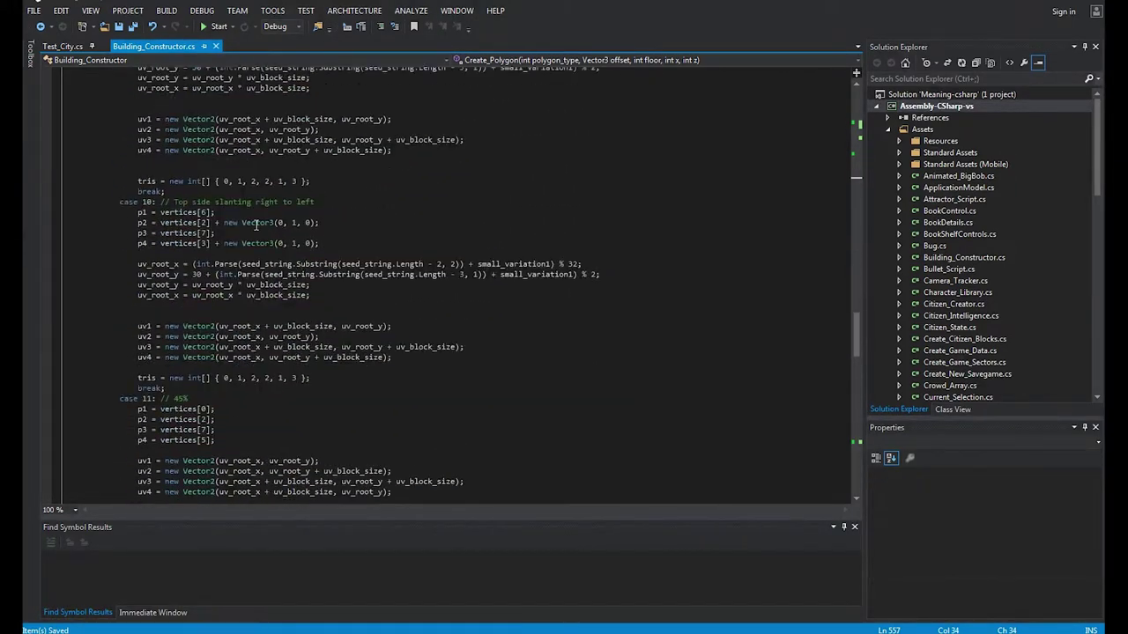
scroll(257, 226, "down", 20)
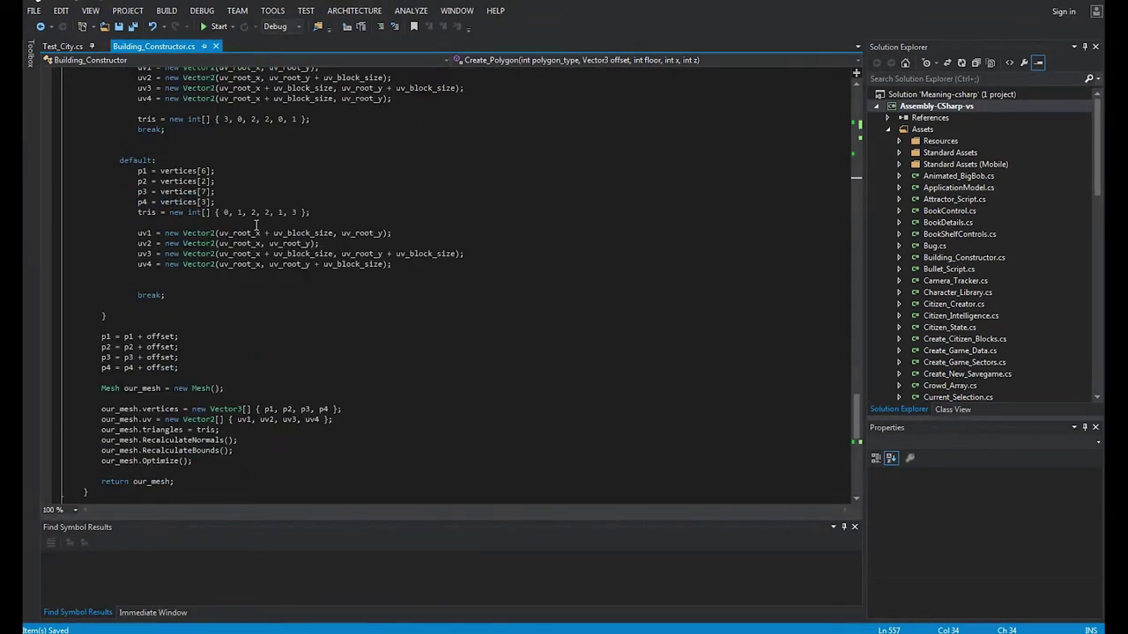
scroll(256, 226, "up", 2)
scroll(165, 399, "down", 8)
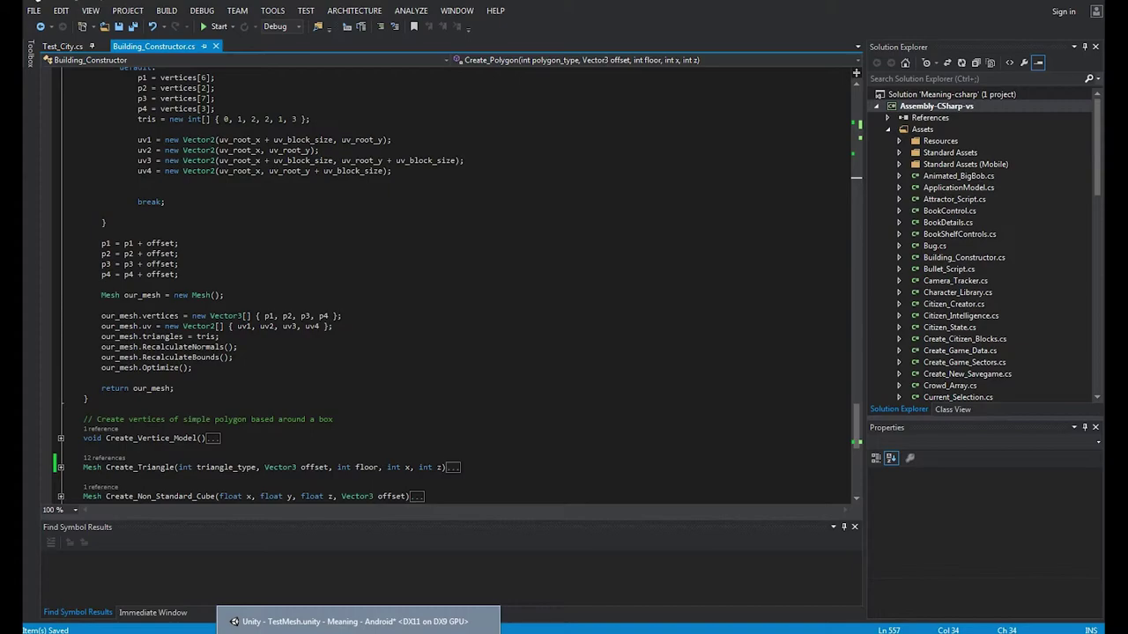
Switch to Unity and examine the rooftops and textured facades of the generated city from above
left_click(358, 622)
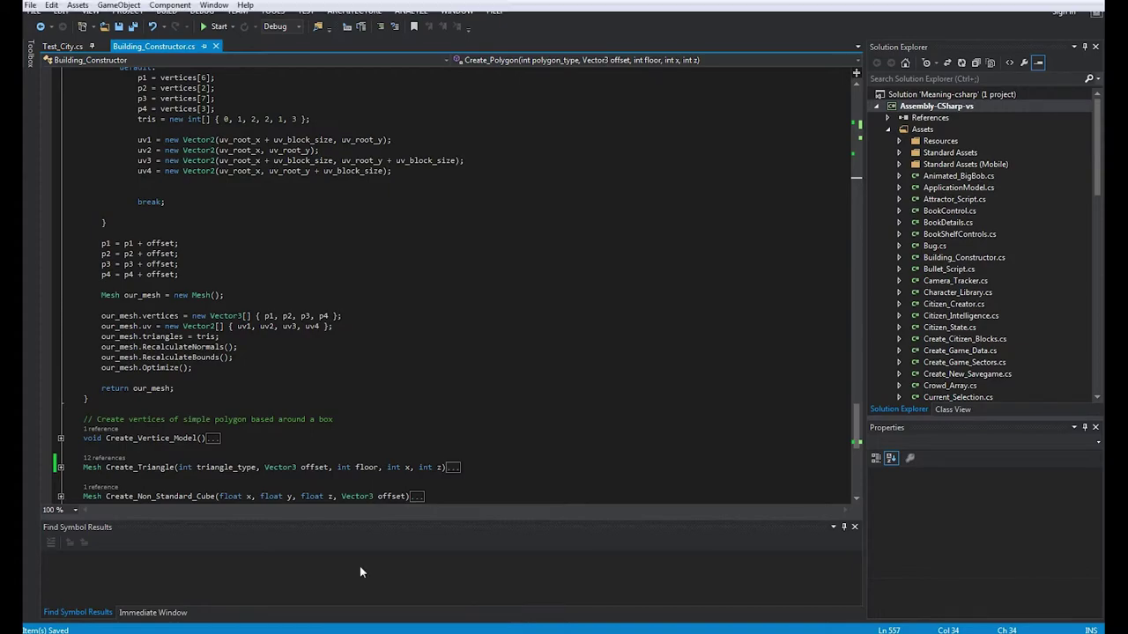
left_click_drag(552, 219, 672, 323, "alt")
scroll(564, 278, "up", 5)
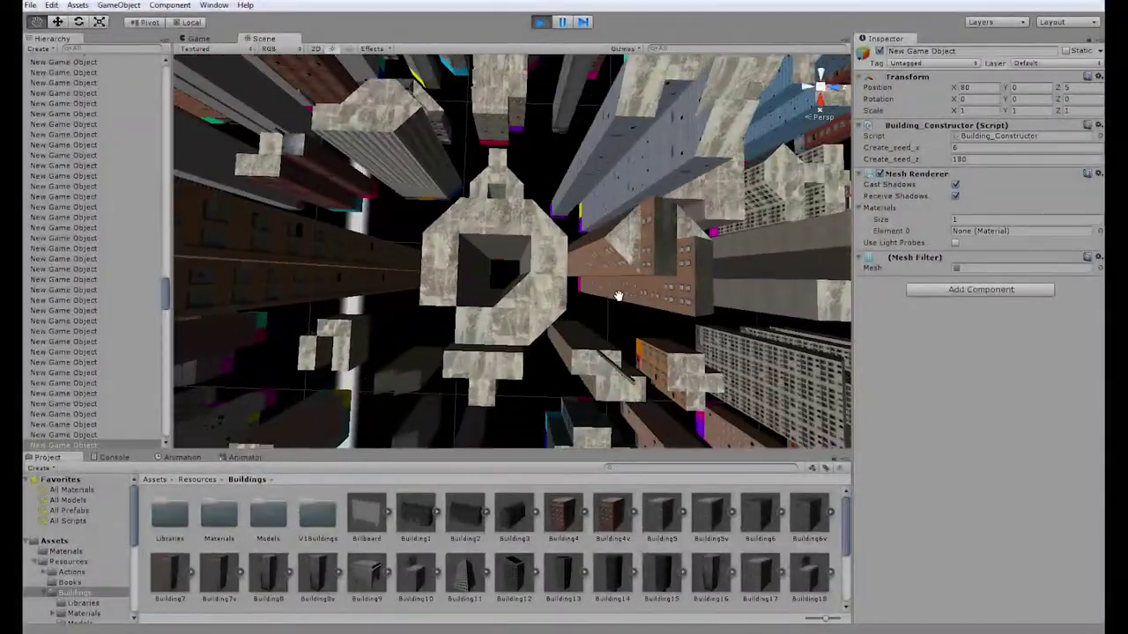
scroll(628, 299, "up", 2)
scroll(628, 299, "down", 10)
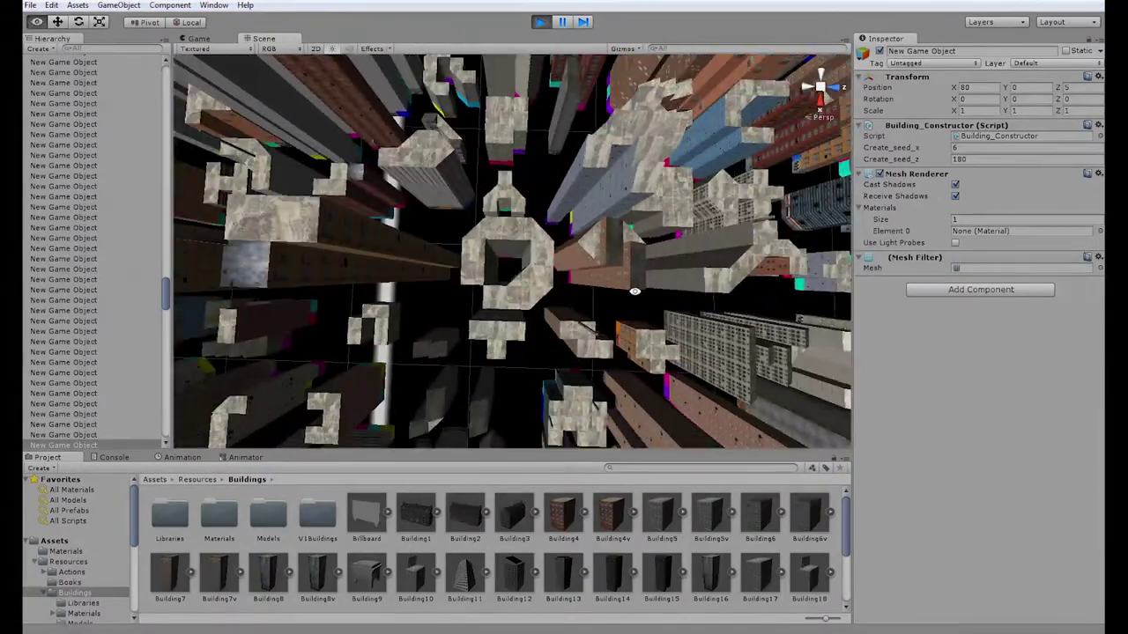
right_click_drag(634, 291, 553, 225)
scroll(565, 242, "up", 5)
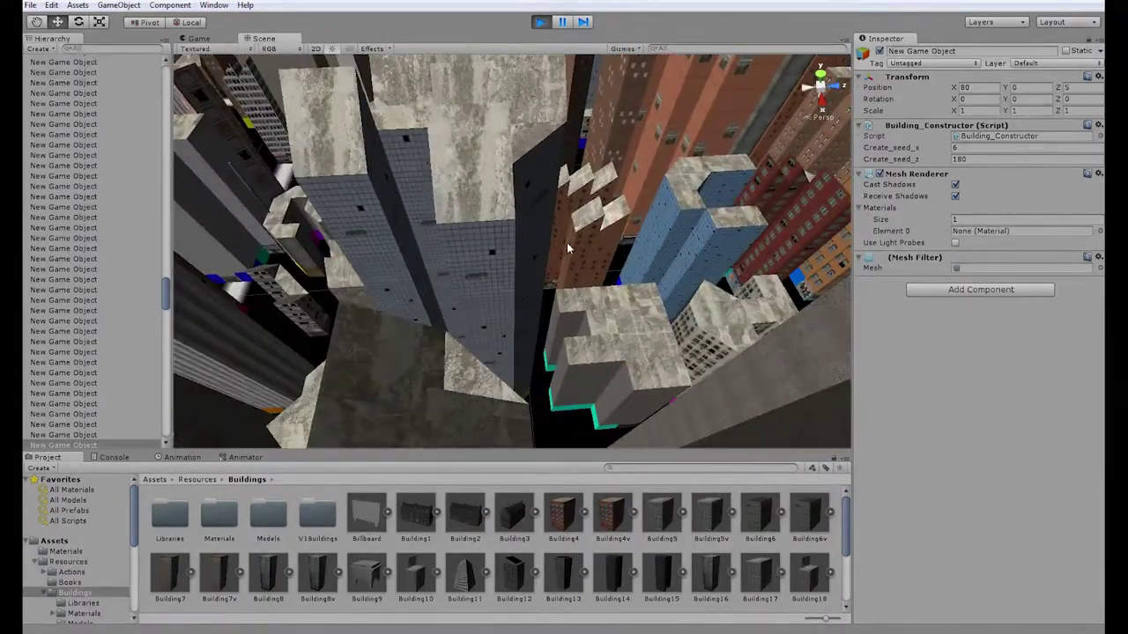
right_click_drag(652, 253, 562, 214)
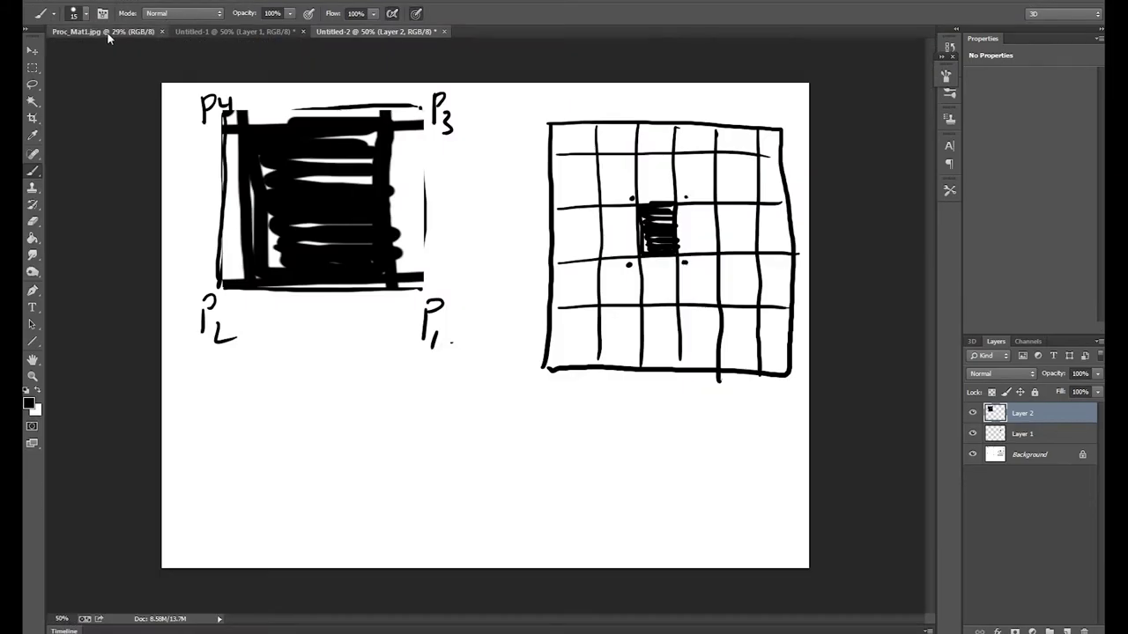
Switch to Photoshop and examine the Proc_Mat1.jpg texture sheet up close
left_click(107, 32)
left_click_drag(410, 85, 384, 414)
key("z")
mouse_move(425, 296)
left_mouse_down()
mouse_move(453, 284)
mouse_move(412, 287)
left_mouse_up()
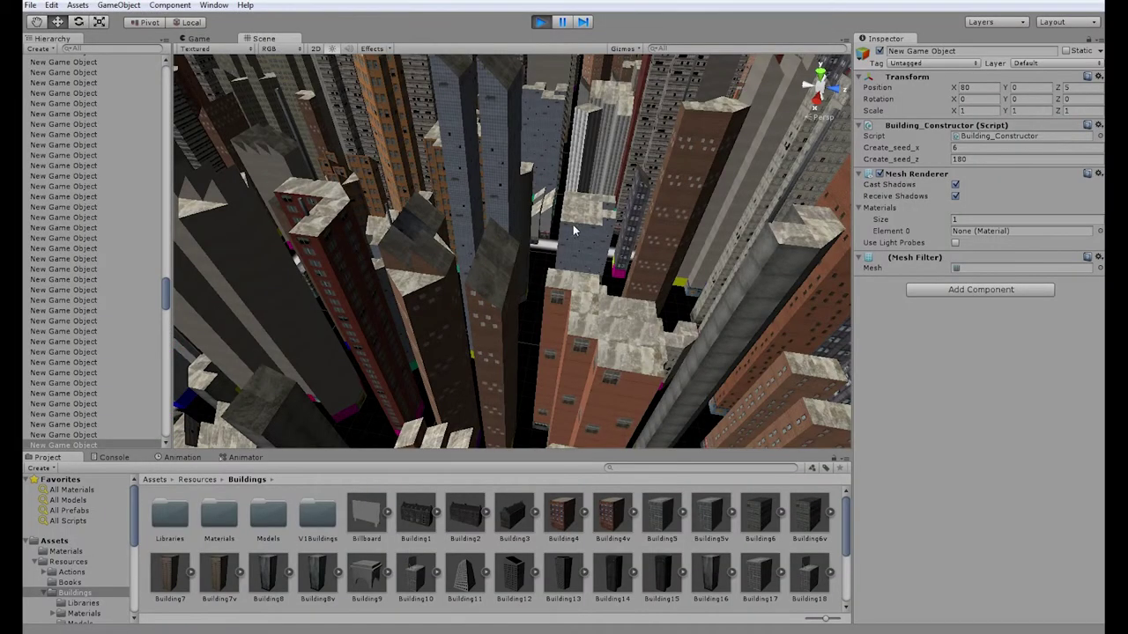
Return to Unity, select a building in the running city and inspect the tall, thin structure rising from it
left_click_drag(573, 231, 624, 254, "alt")
left_click(396, 318)
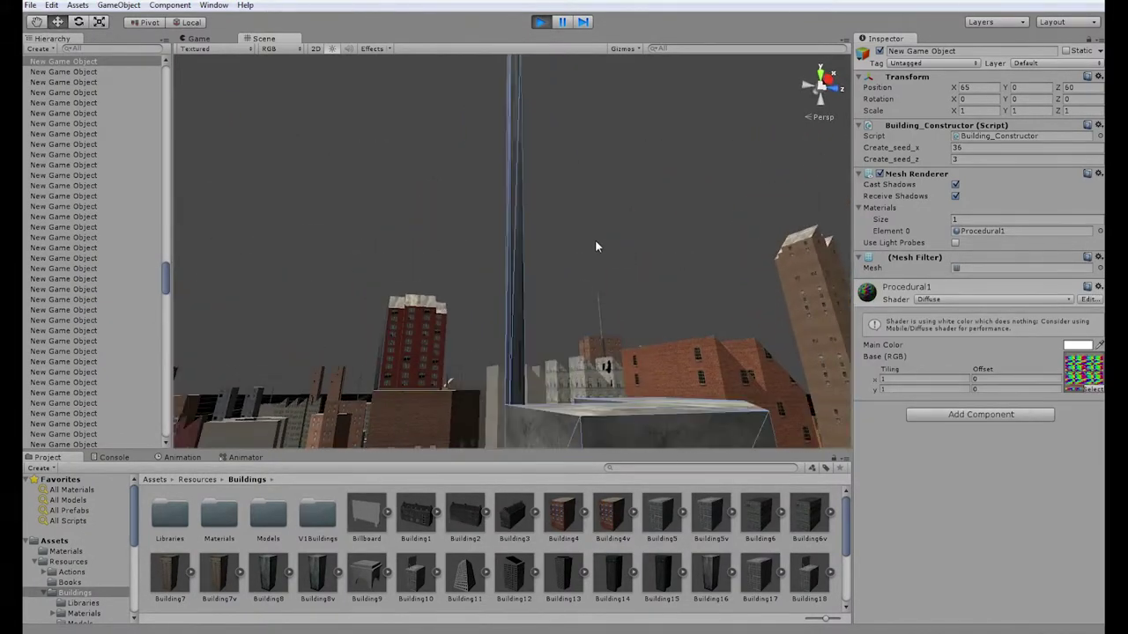
scroll(599, 282, "up", 1)
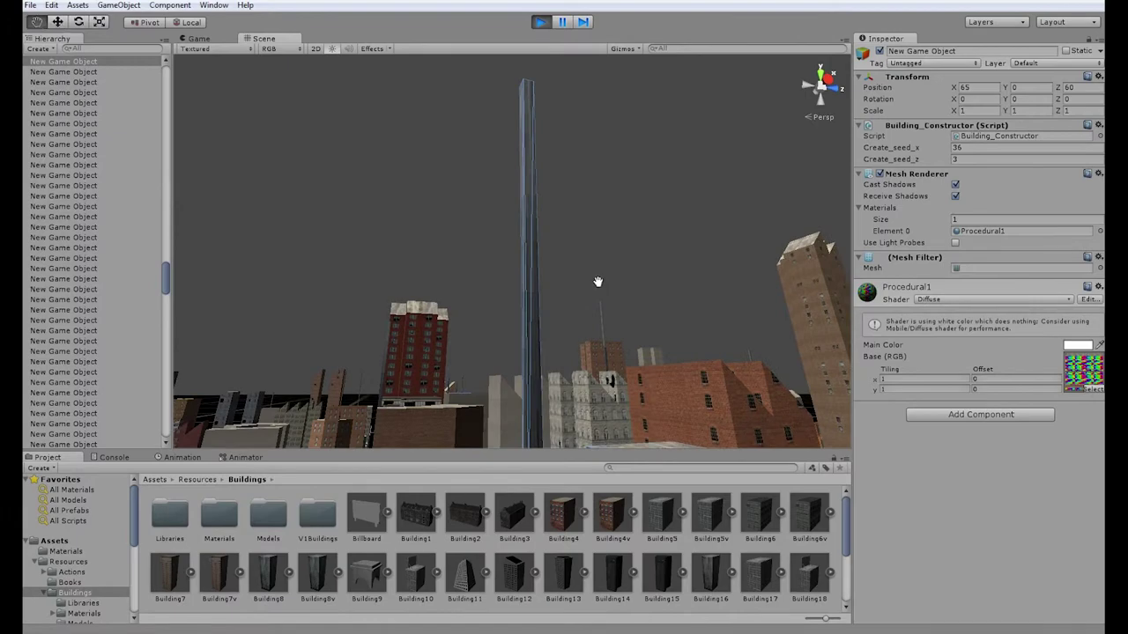
left_click_drag(582, 282, 369, 395, "alt")
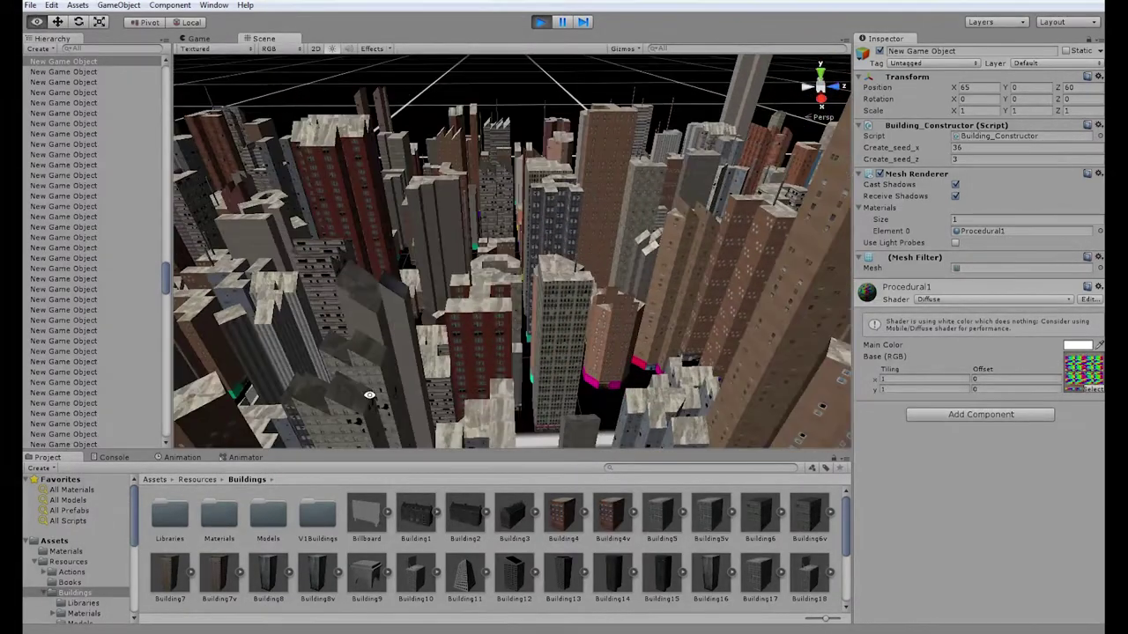
Examine the brown brick building's windows and slanted roof sections, and compare the roof shapes of the surrounding towers
left_click_drag(584, 269, 452, 284, "alt")
scroll(453, 284, "up", 5)
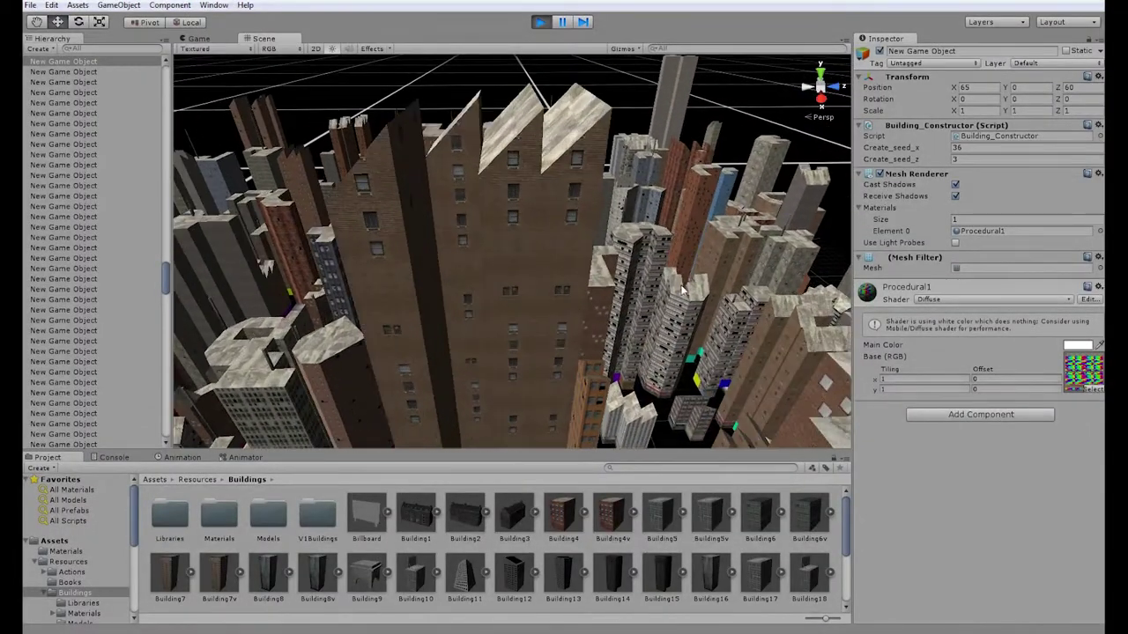
right_click_drag(515, 236, 541, 201)
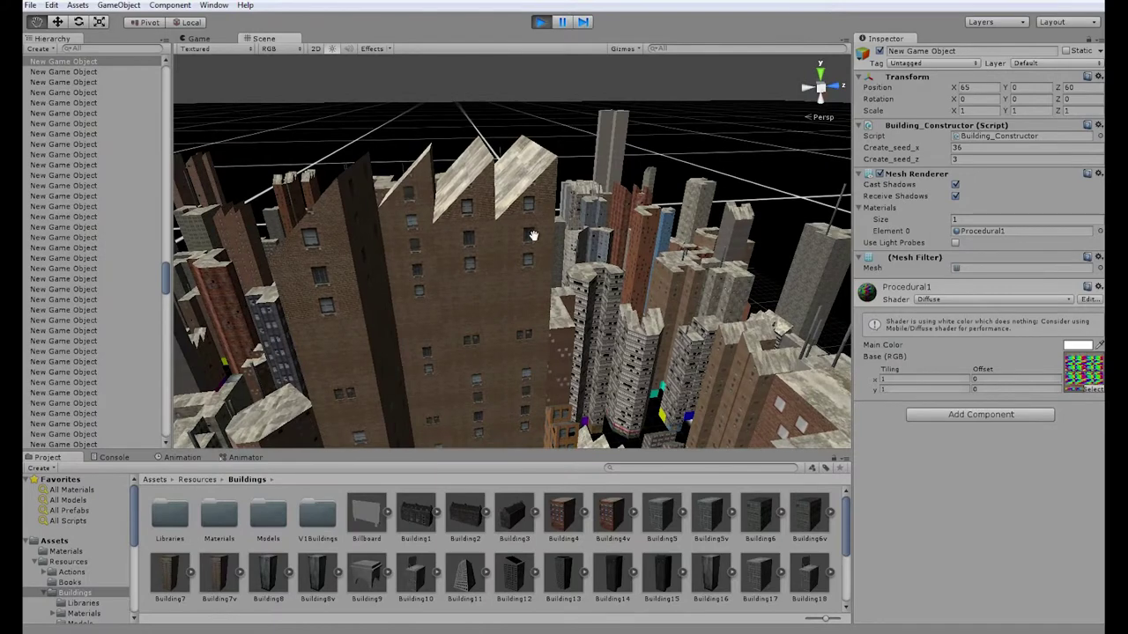
scroll(471, 229, "up", 4)
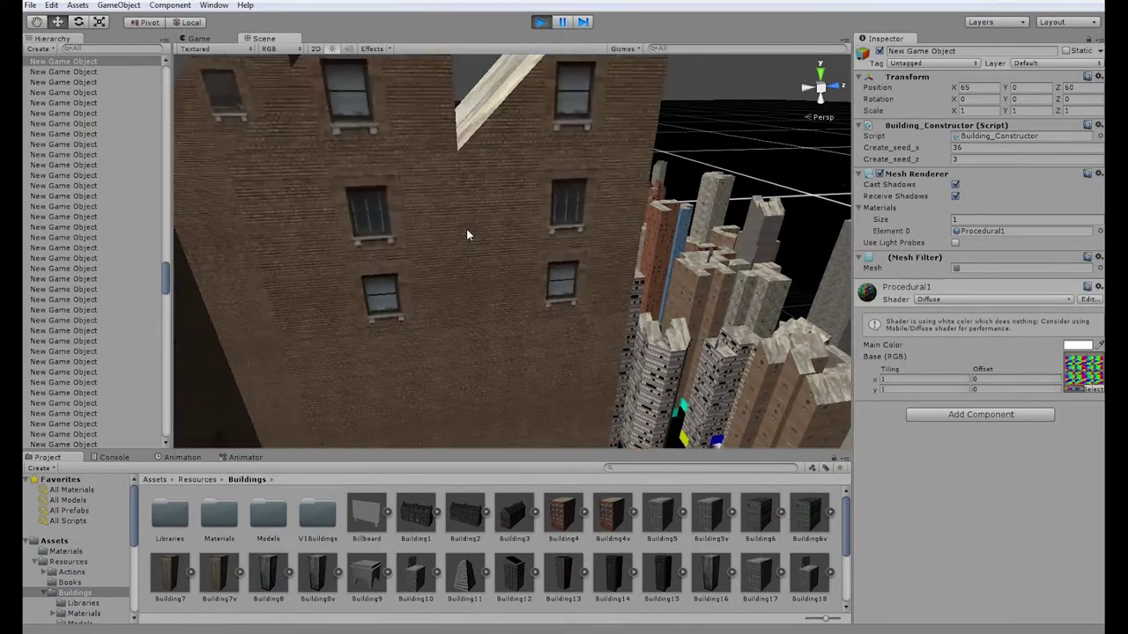
scroll(465, 227, "down", 3)
left_click_drag(464, 225, 512, 213, "alt")
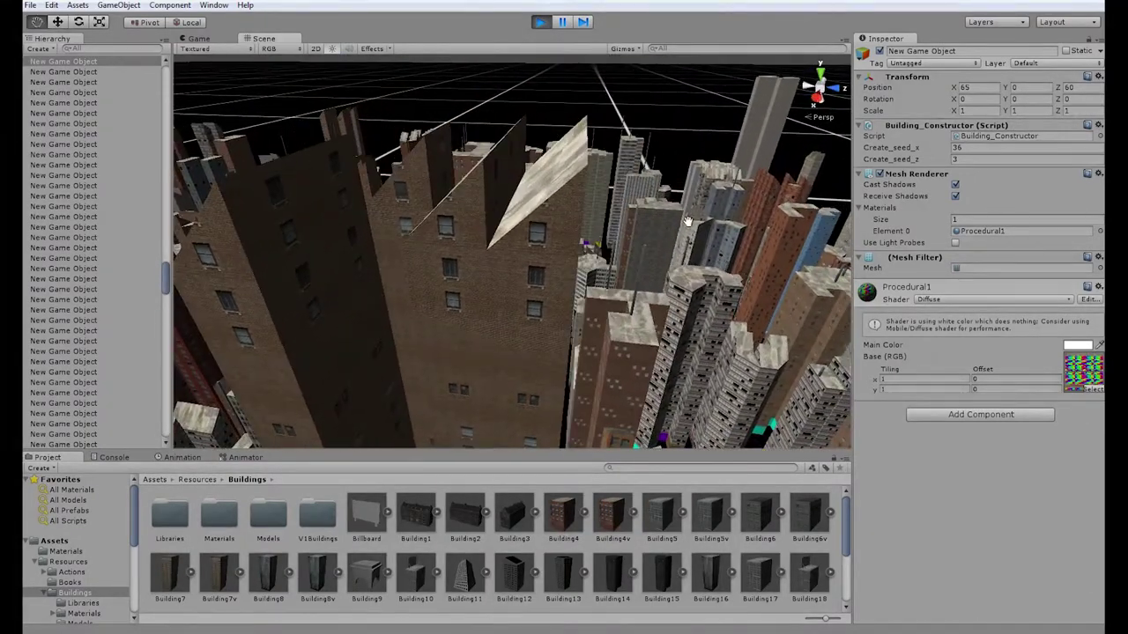
left_click_drag(688, 221, 359, 302, "alt")
scroll(364, 301, "up", 5)
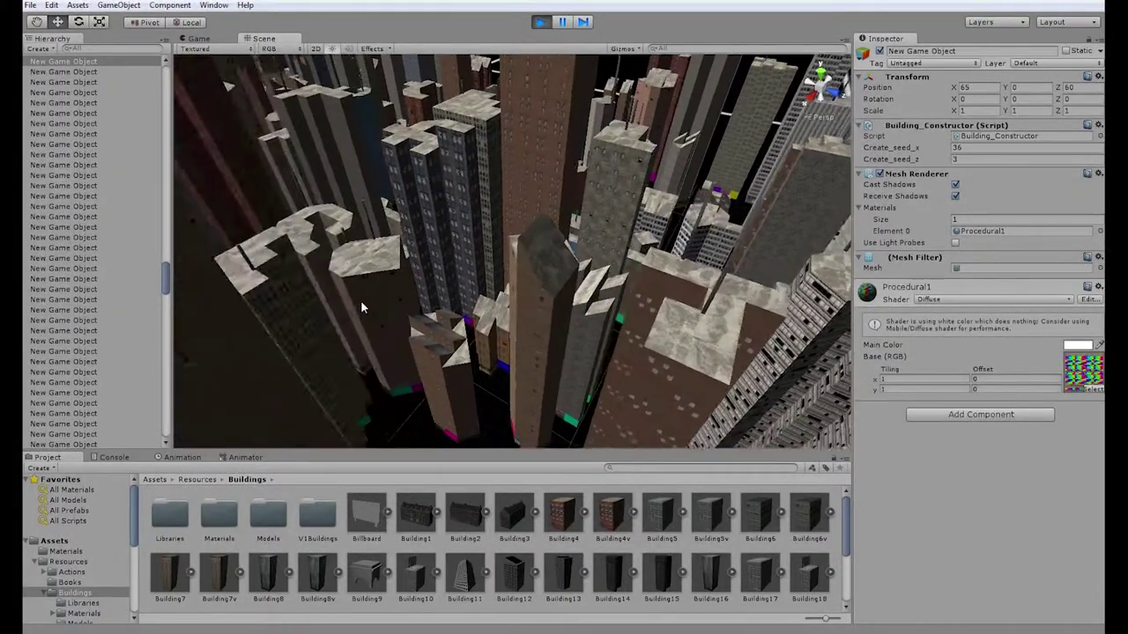
left_click_drag(528, 315, 675, 104, "alt")
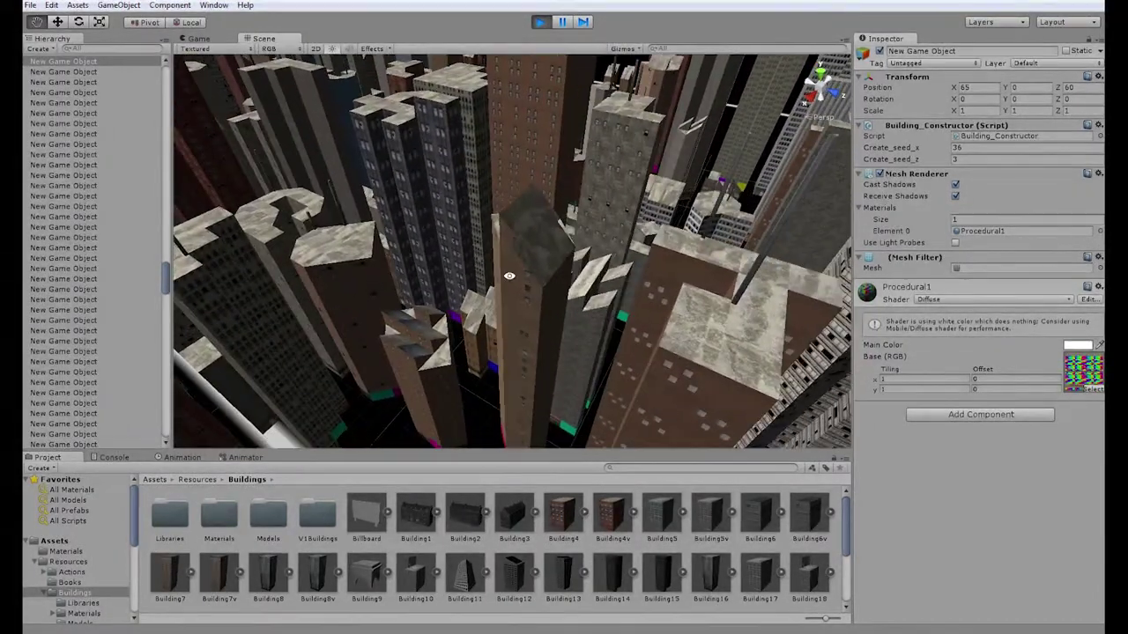
Examine the slanted roof pieces and the brick window facades of the tall brown towers
scroll(514, 275, "up", 4)
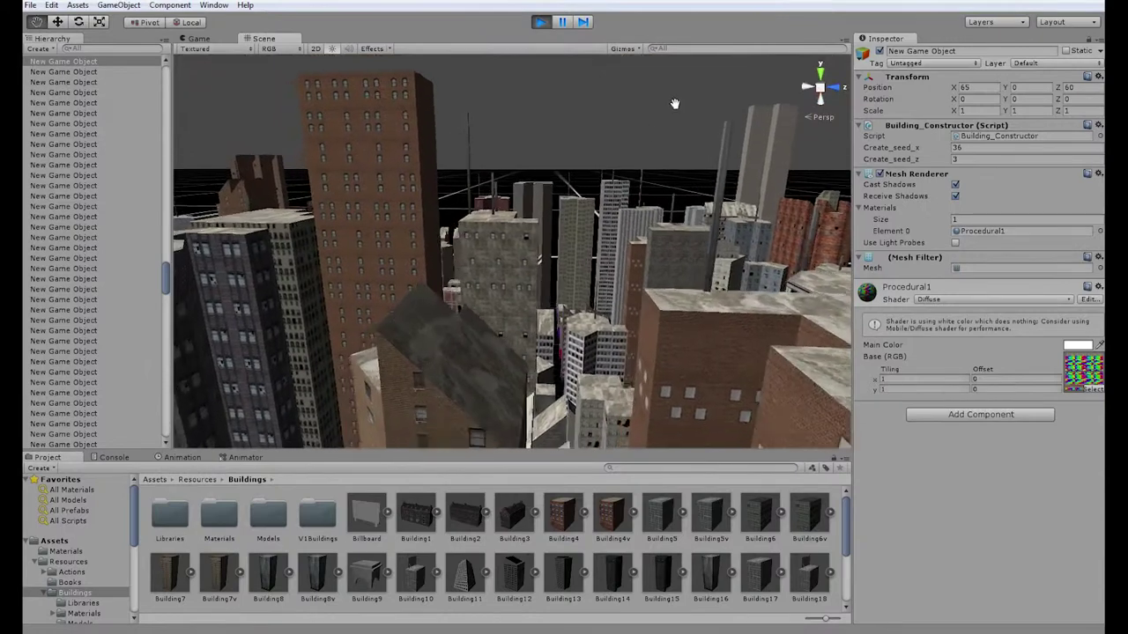
middle_click_drag(675, 104, 681, 100)
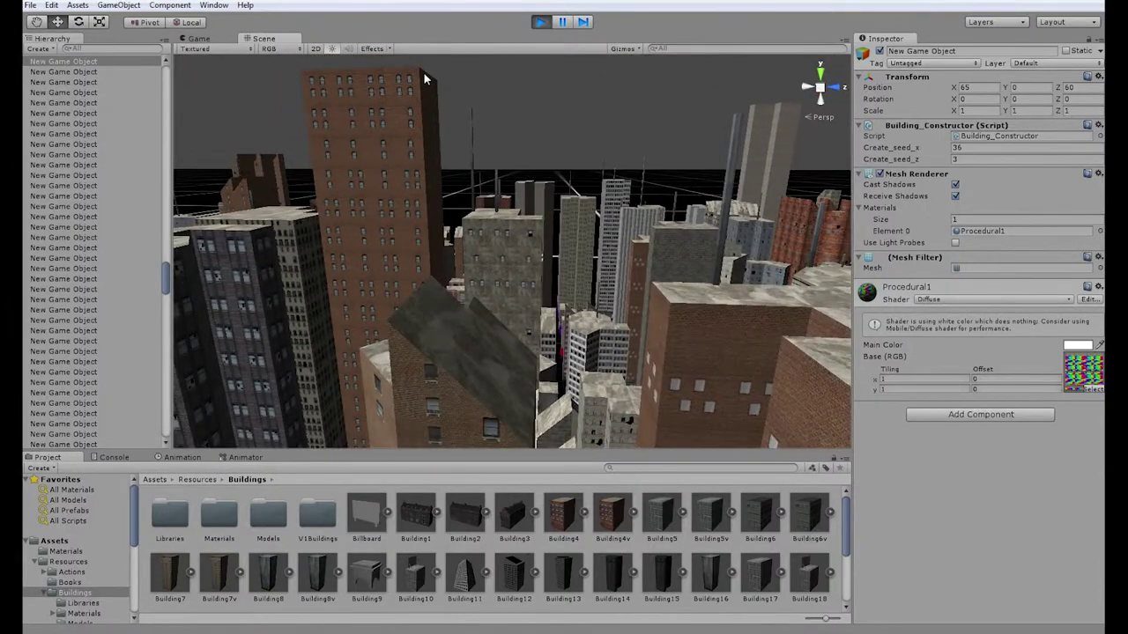
left_click_drag(310, 227, 628, 228, "alt")
scroll(630, 228, "down", 8)
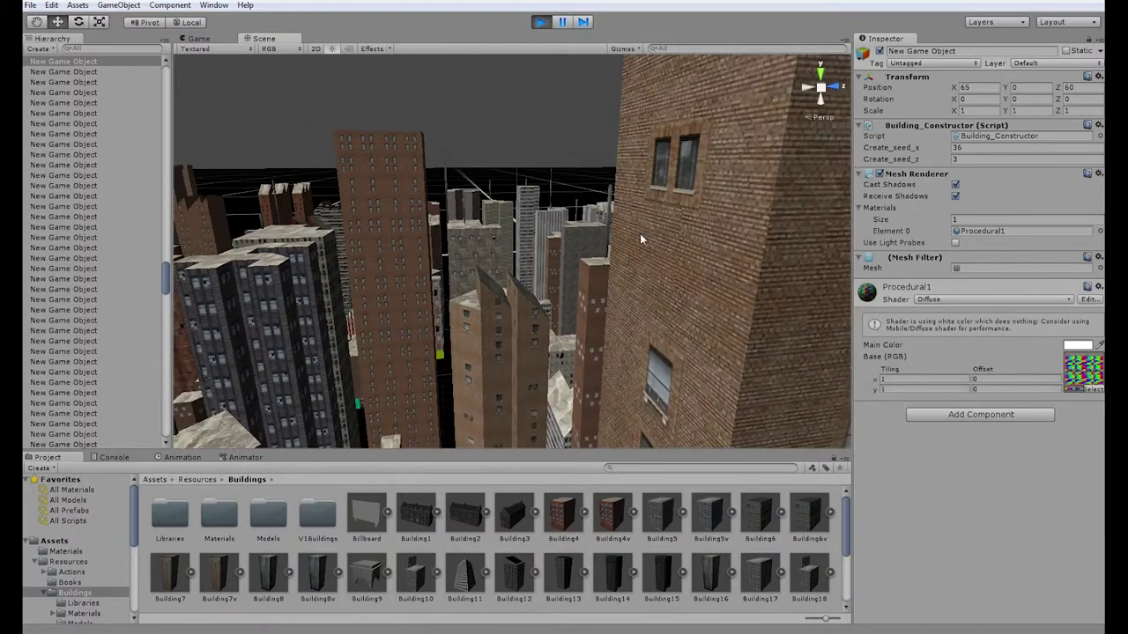
scroll(636, 230, "down", 3)
middle_click_drag(651, 227, 498, 396)
middle_click_drag(571, 296, 546, 227)
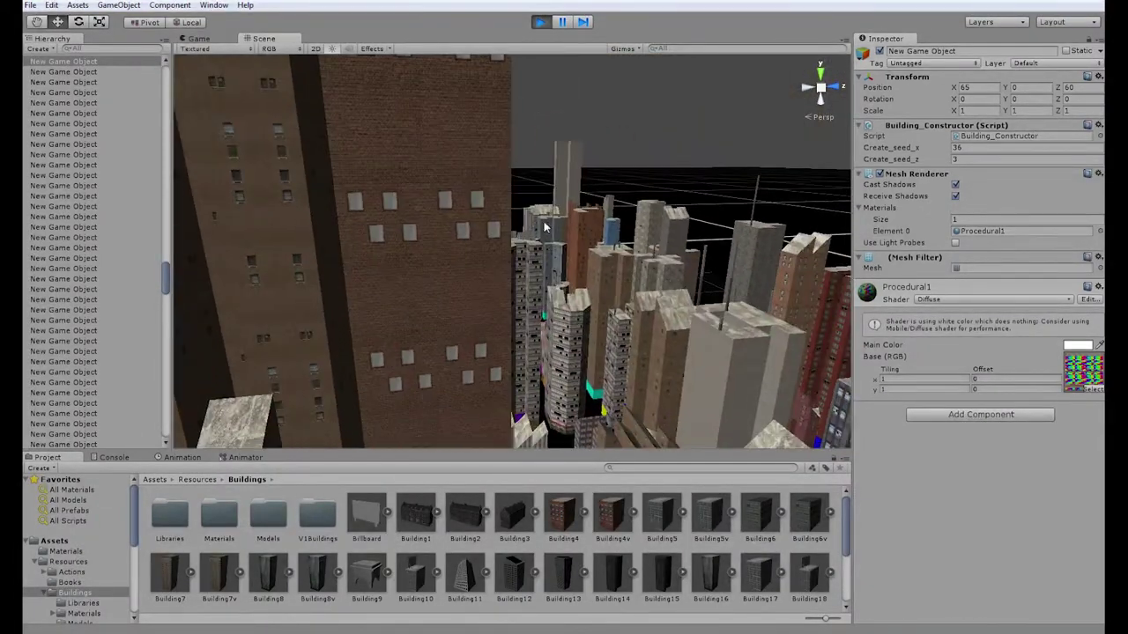
Look straight down on the city and inspect the rooftop outlines, including the large rounded roof with a gap in it
left_click_drag(632, 256, 587, 178, "alt")
middle_click_drag(587, 178, 538, 365)
scroll(557, 330, "up", 6)
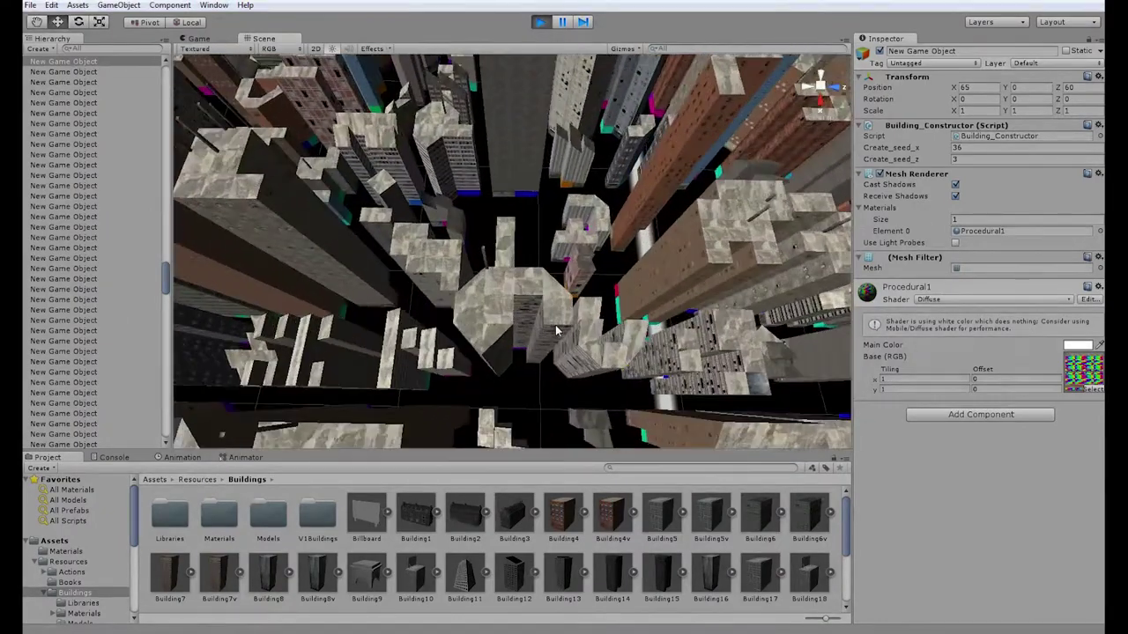
scroll(555, 331, "up", 3)
middle_click_drag(567, 313, 568, 308)
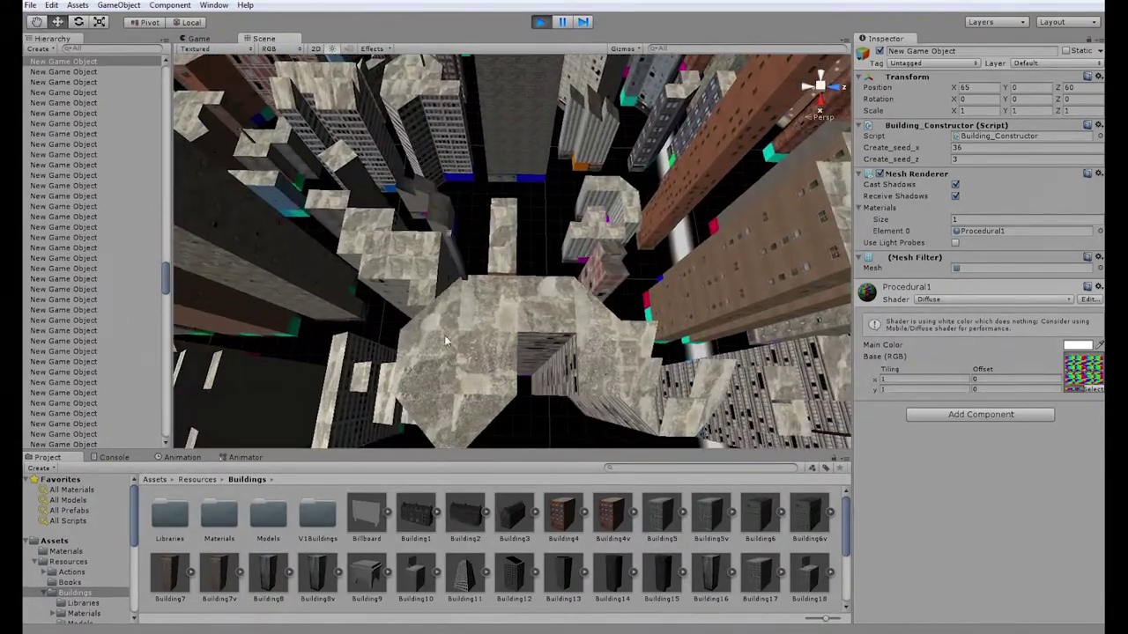
scroll(489, 324, "down", 7)
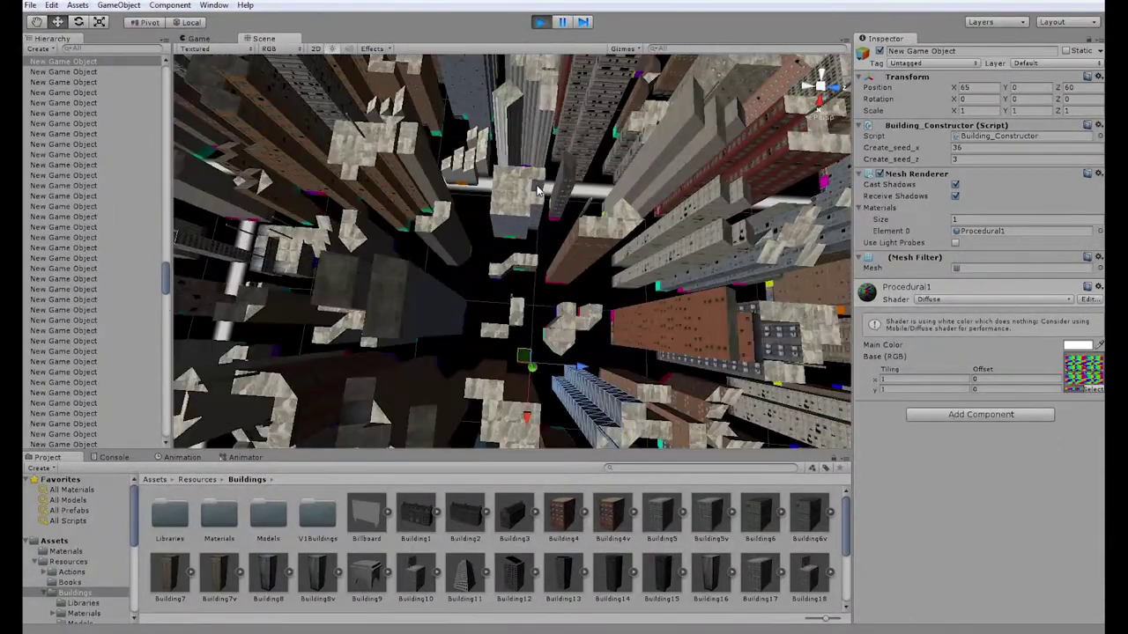
Survey the skyline at rooftop level, comparing the heights, spires and facade textures of the generated towers
left_click_drag(574, 273, 449, 235, "alt")
scroll(452, 235, "down", 5)
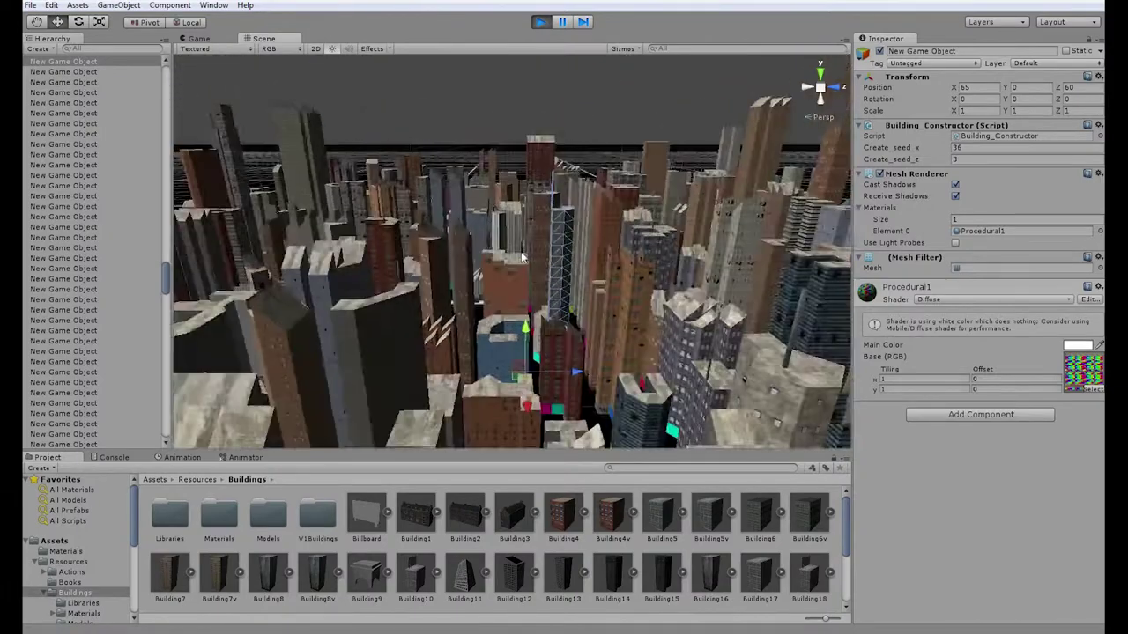
middle_click_drag(523, 255, 432, 241)
scroll(432, 240, "down", 3)
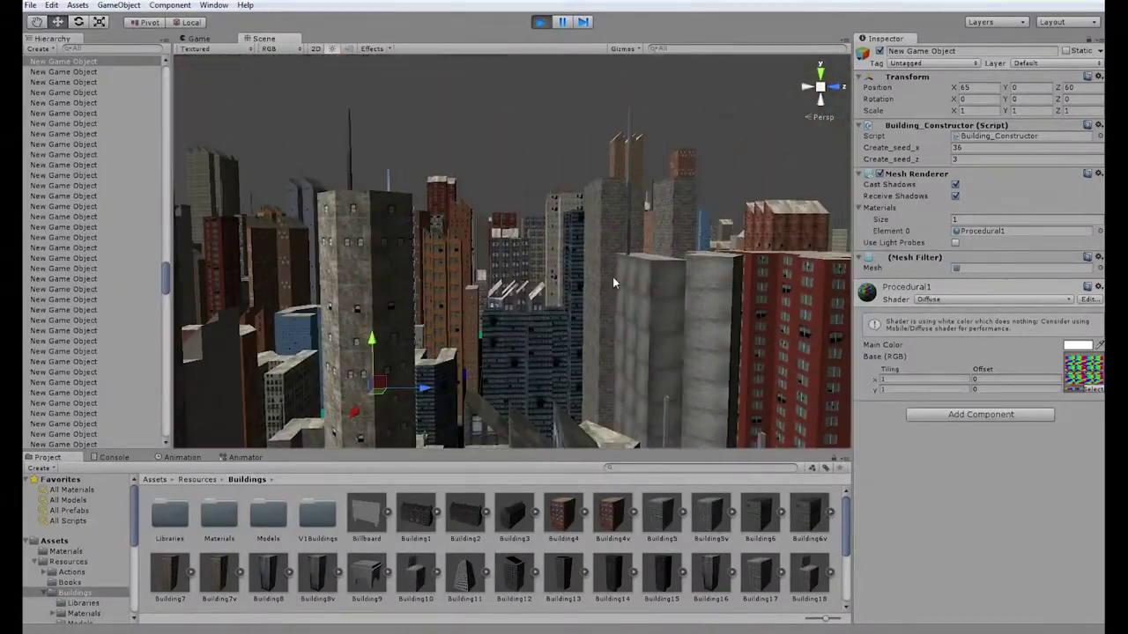
left_click_drag(612, 279, 569, 288, "alt")
scroll(569, 288, "up", 2)
middle_click_drag(569, 288, 592, 255)
scroll(587, 267, "down", 6)
right_click_drag(584, 267, 496, 277)
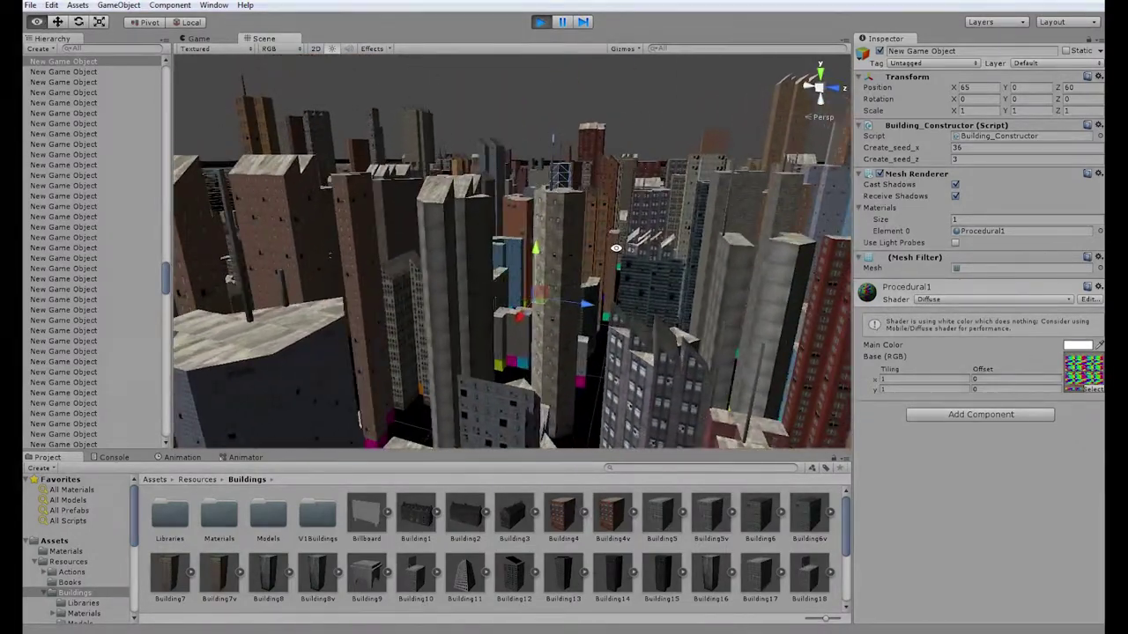
Inspect the dark red window facades close up and the whole generated city from high above
right_click_drag(616, 247, 596, 282)
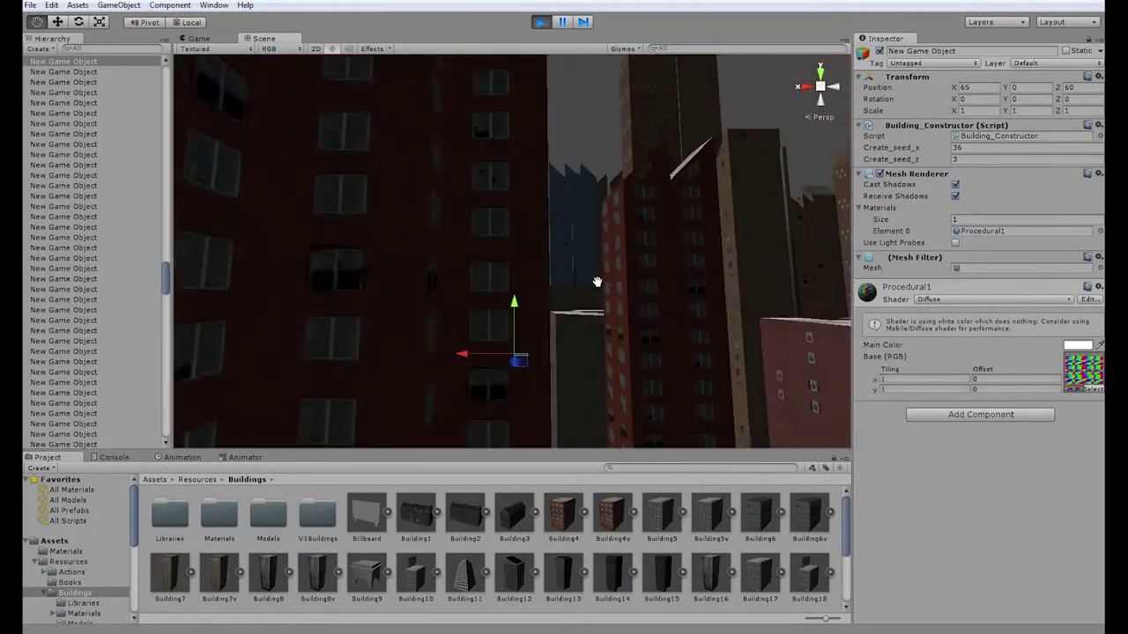
middle_click_drag(597, 282, 585, 301)
right_click_drag(585, 302, 584, 301)
middle_click_drag(584, 301, 610, 311)
left_click_drag(564, 285, 789, 344, "alt")
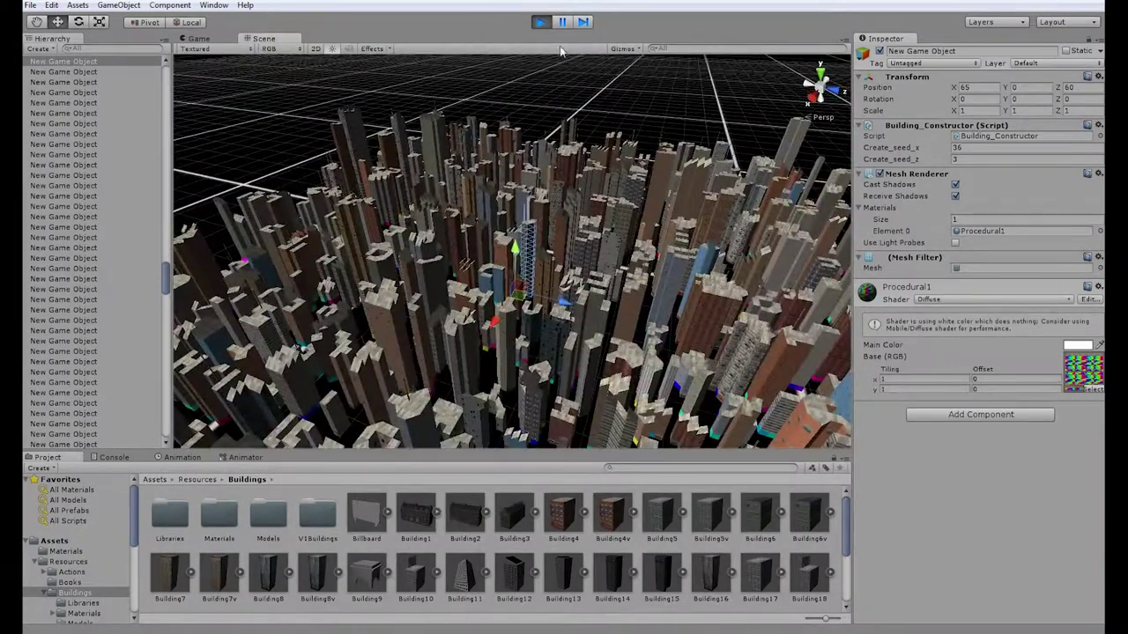